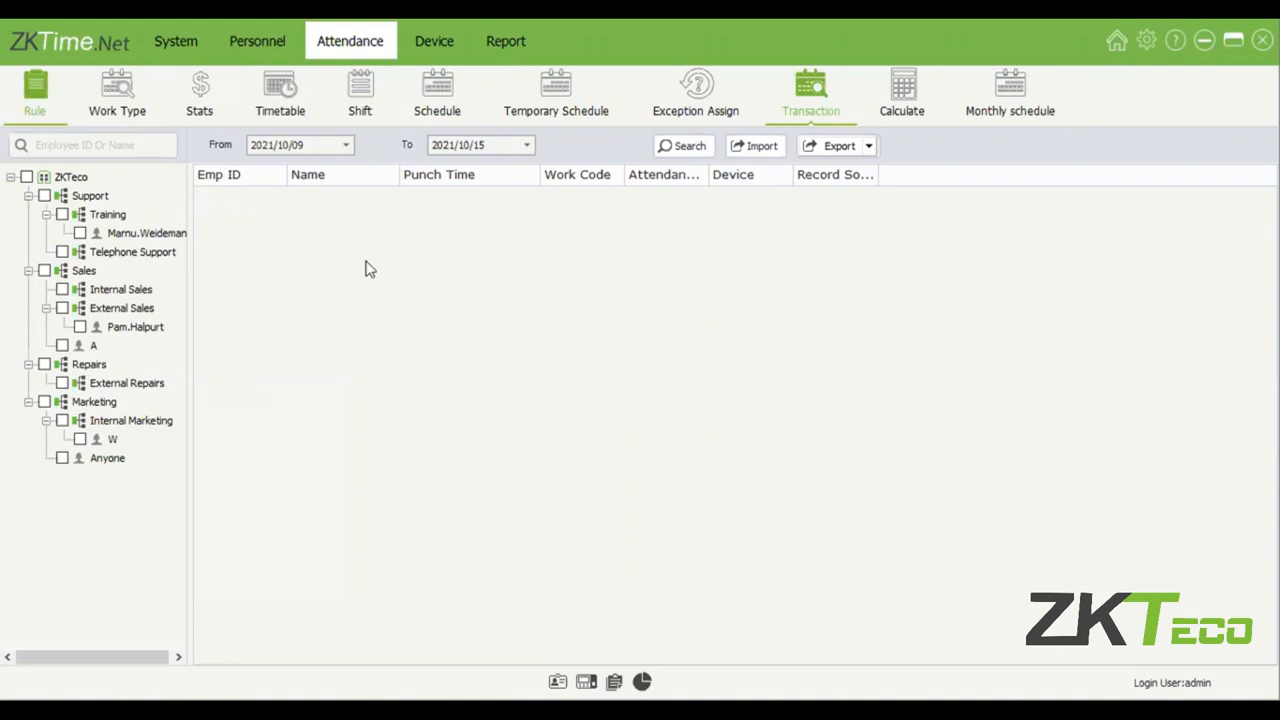
In the attendance rules, set Saturday's weekday work time to 4 hours for OT Level1 and 6 hours for OT Level2.
left_click(37, 97)
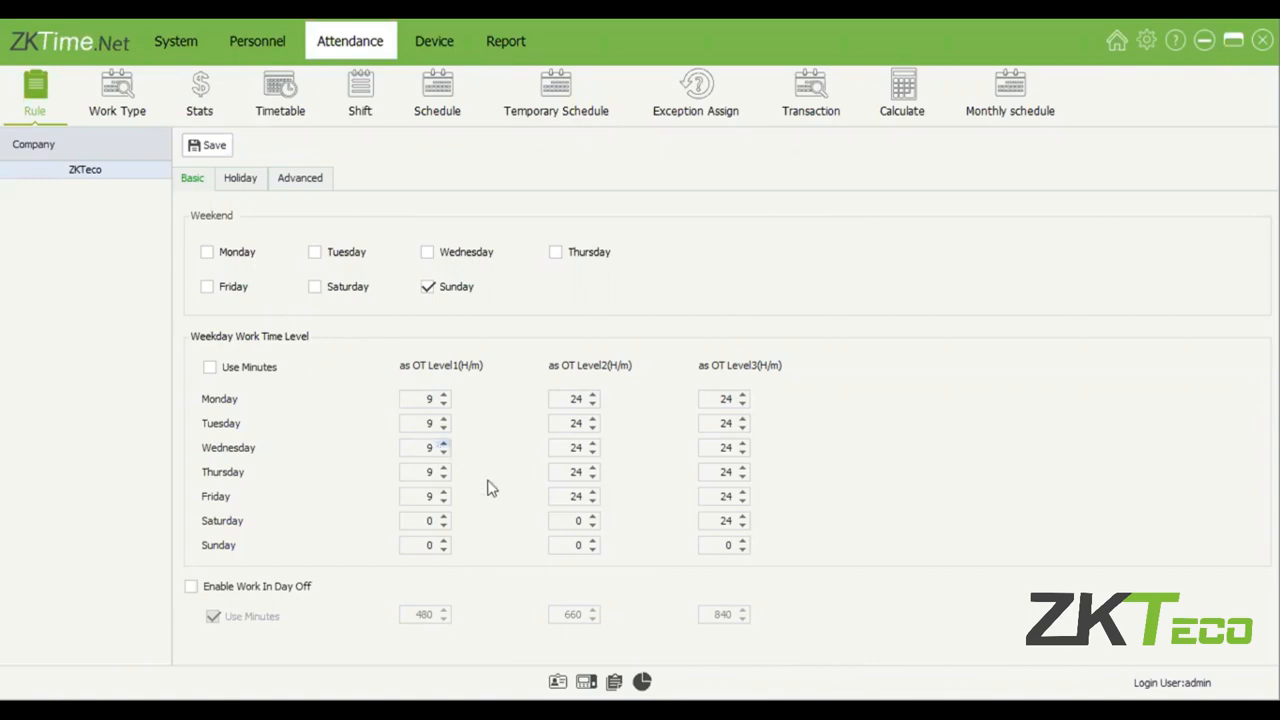
double_click(425, 520)
type("9")
double_click(420, 523)
type("4")
left_click(567, 524)
left_click(593, 526)
type("6")
key("Tab")
left_click(420, 399)
double_click(428, 399)
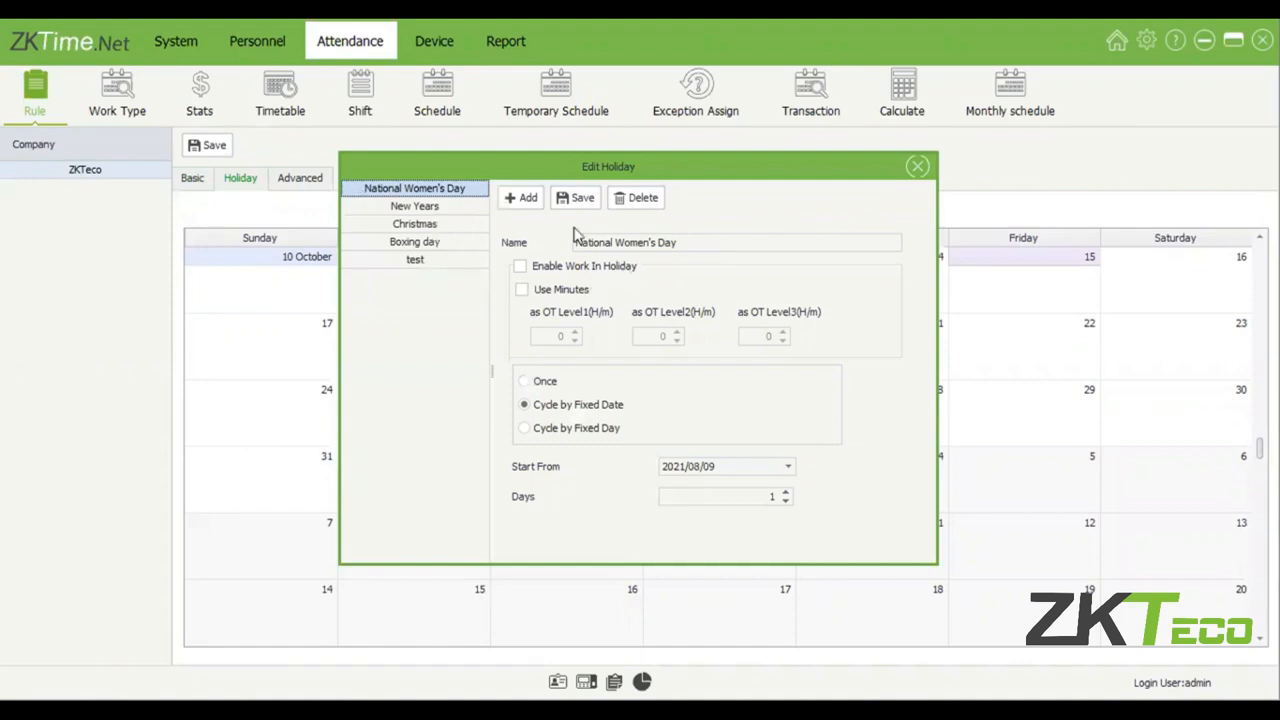
Examine the test holiday's recurrence choices, Cycle by Fixed Date and Cycle by Fixed Day, including the start month and week options.
left_click(420, 262)
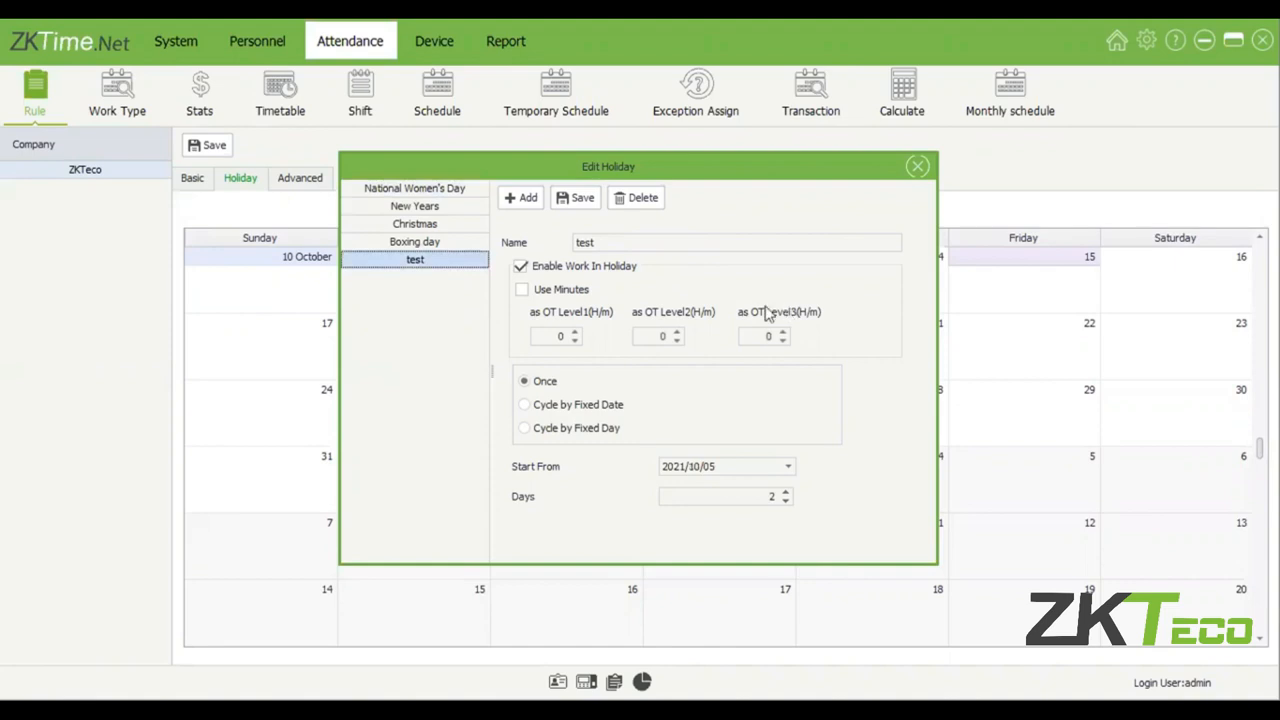
left_click(528, 199)
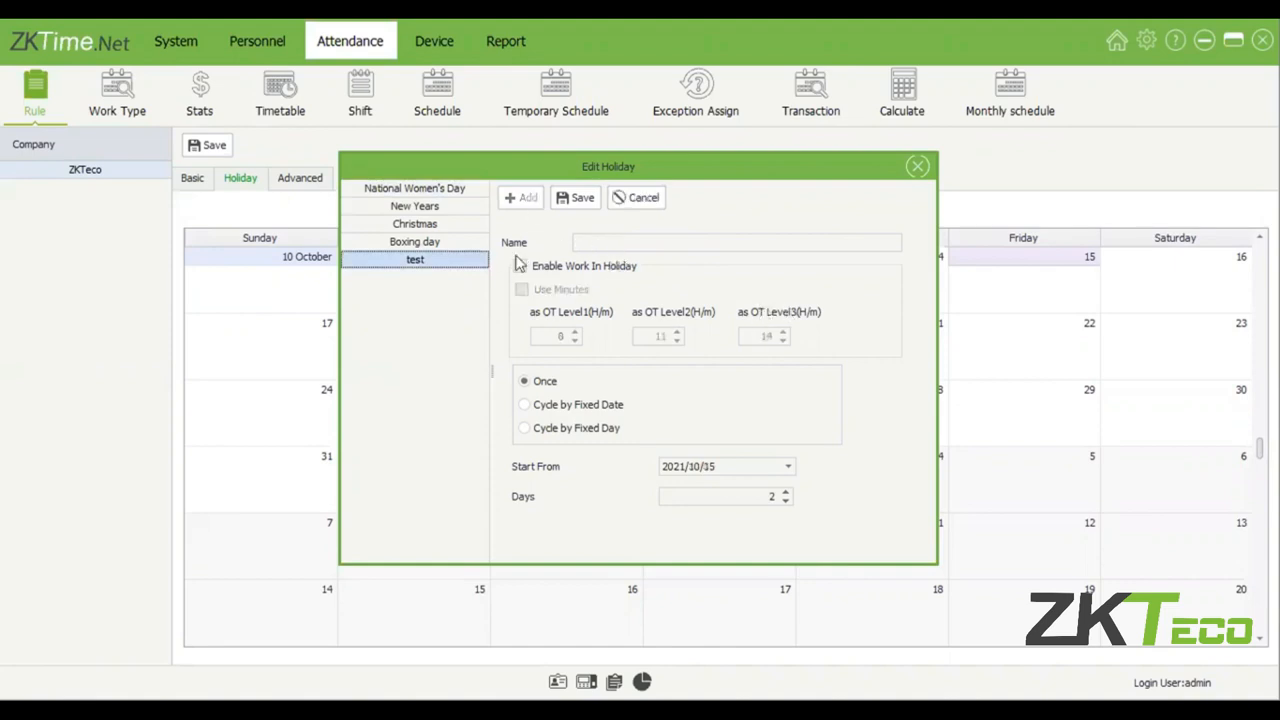
left_click(437, 262)
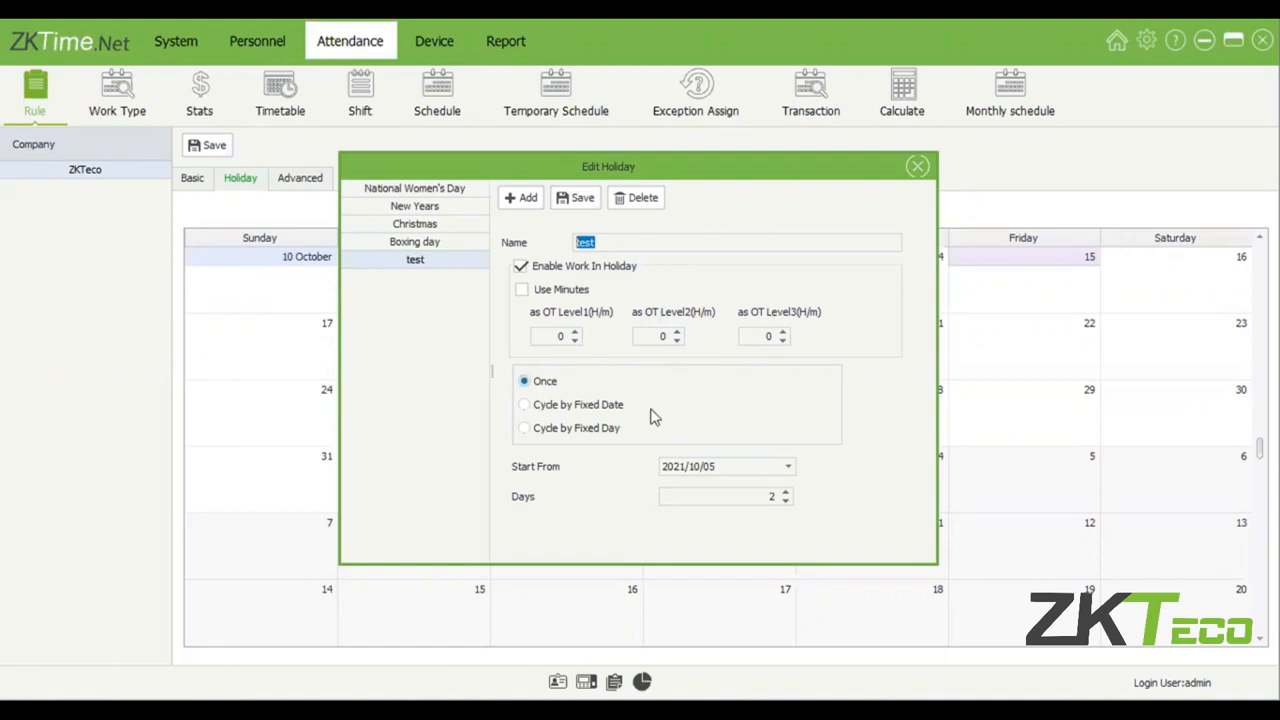
left_click(598, 408)
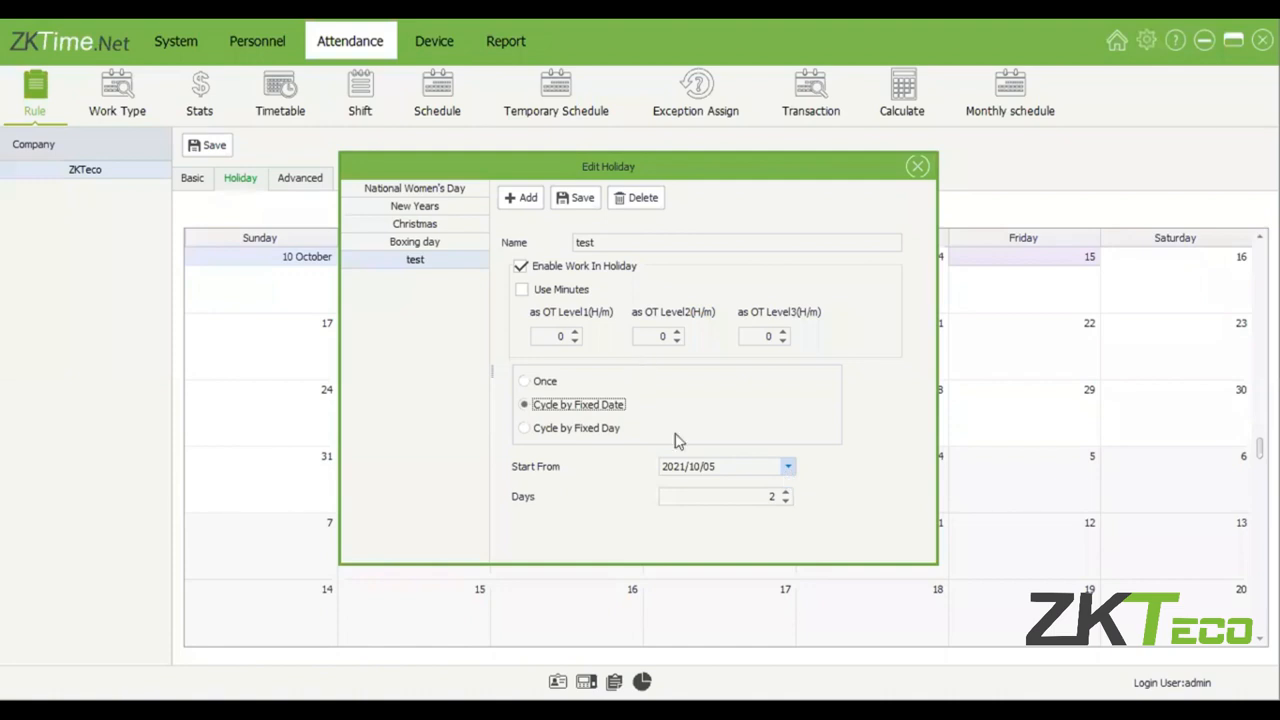
left_click(604, 428)
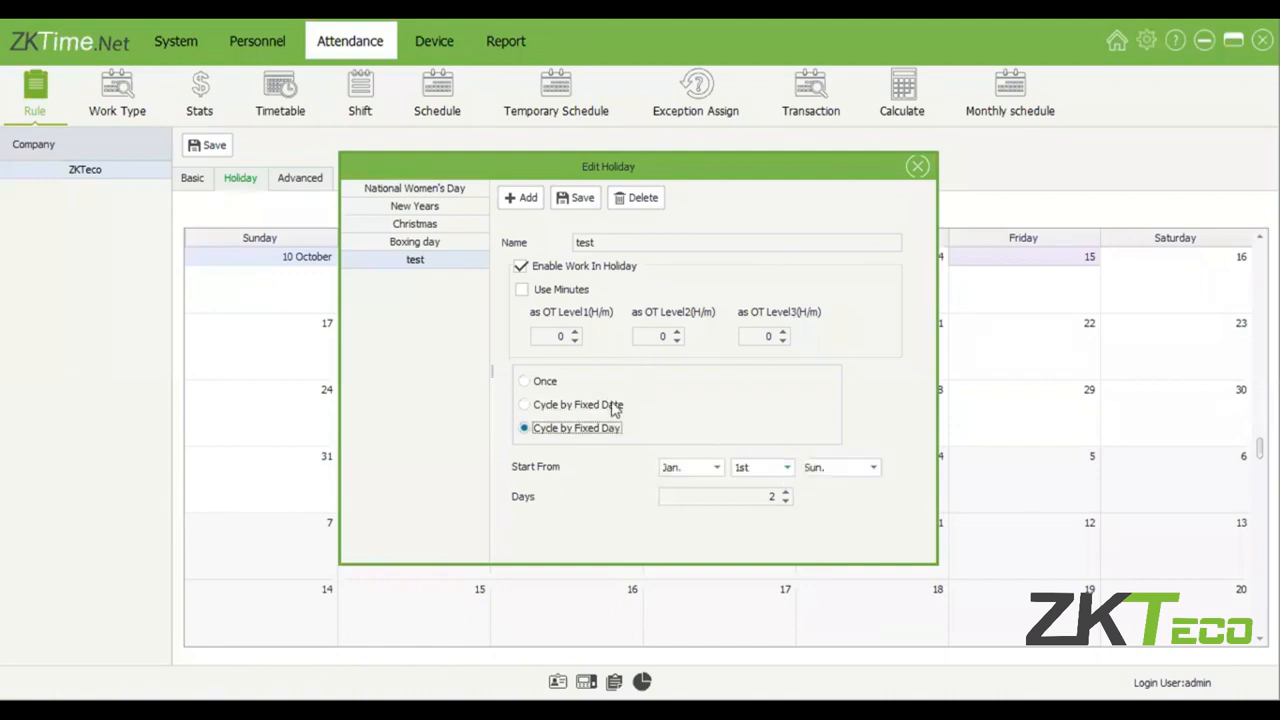
left_click(717, 468)
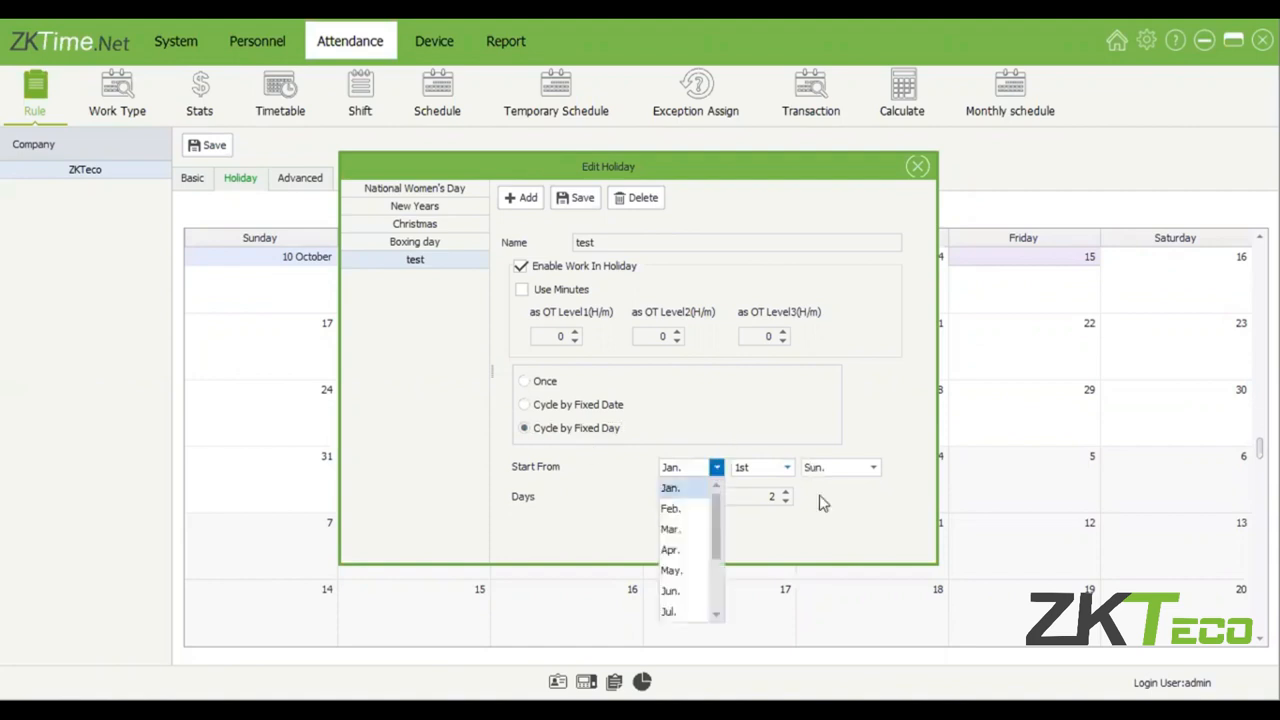
left_click(787, 470)
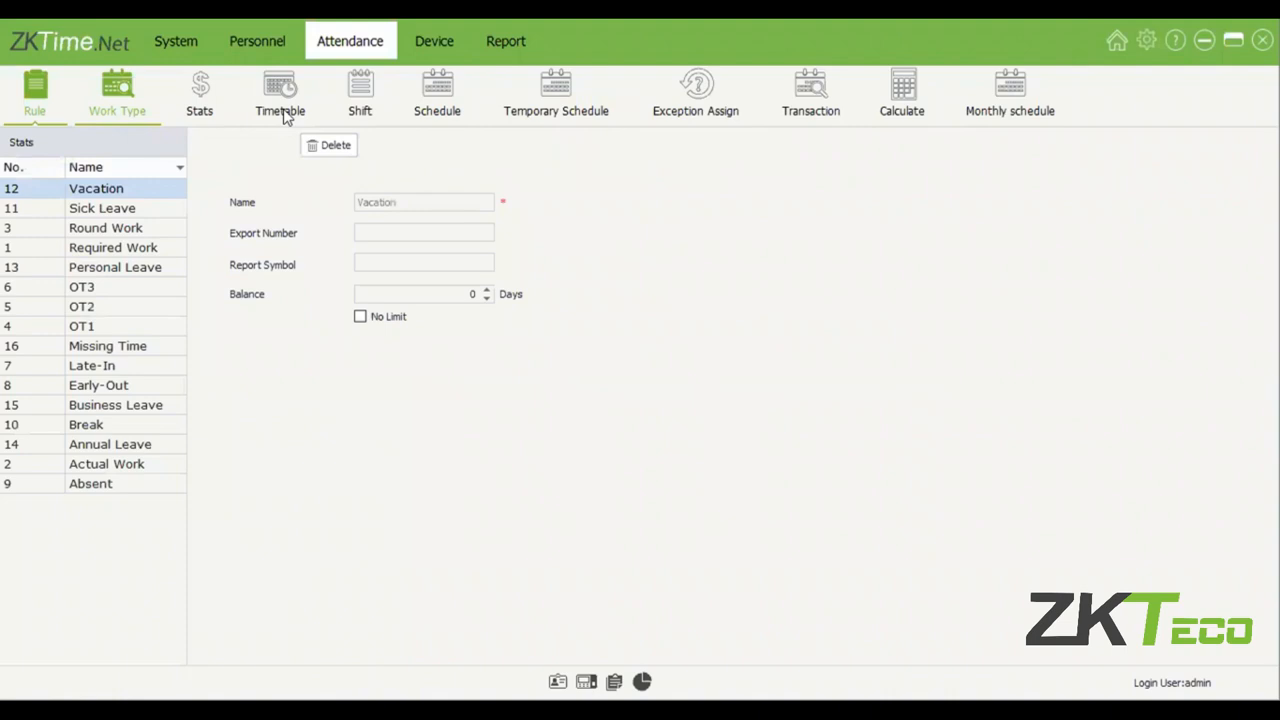
Save the Flex timetable under the name Flexible, and rename the Default timetable to Regular and save it.
left_click(283, 112)
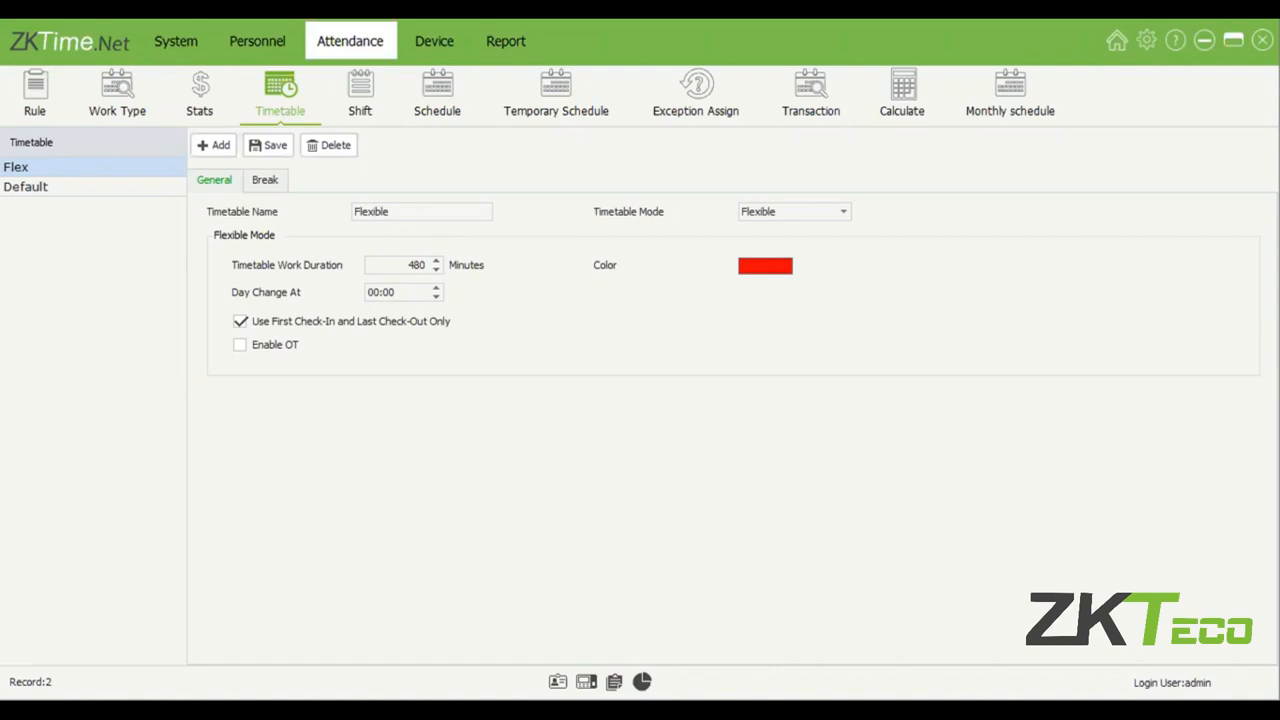
left_click(276, 138)
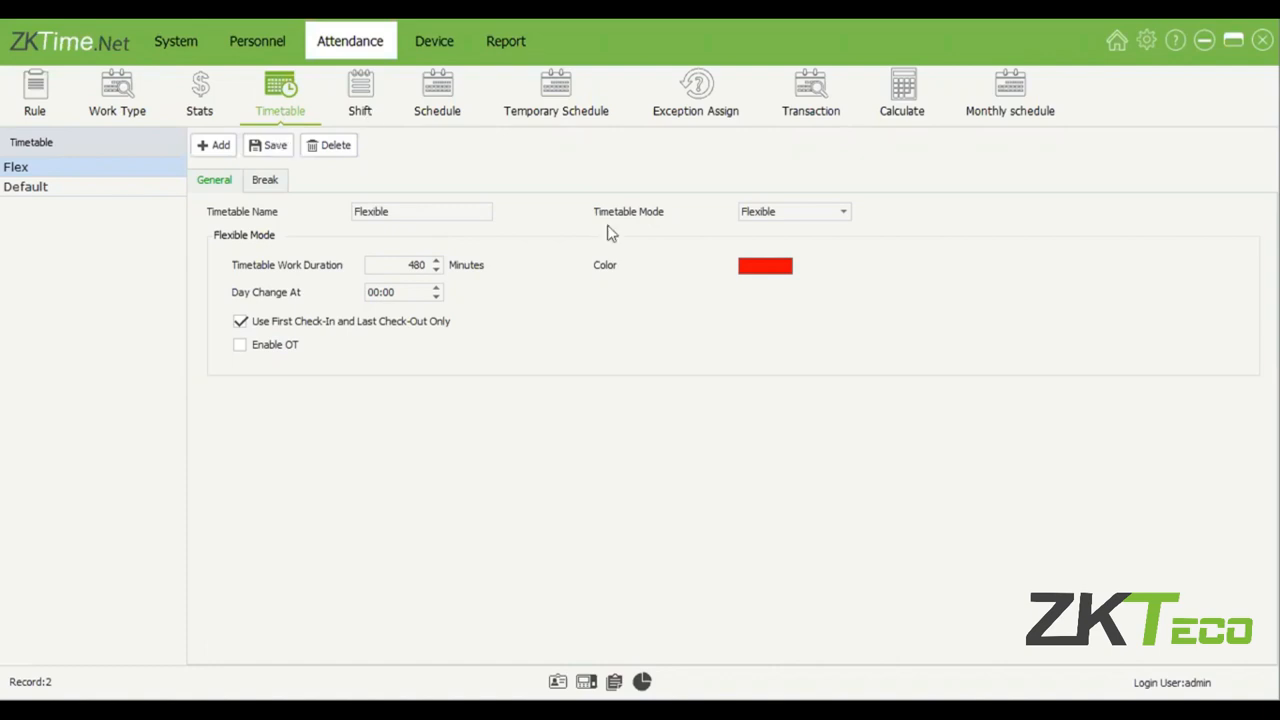
left_click(123, 189)
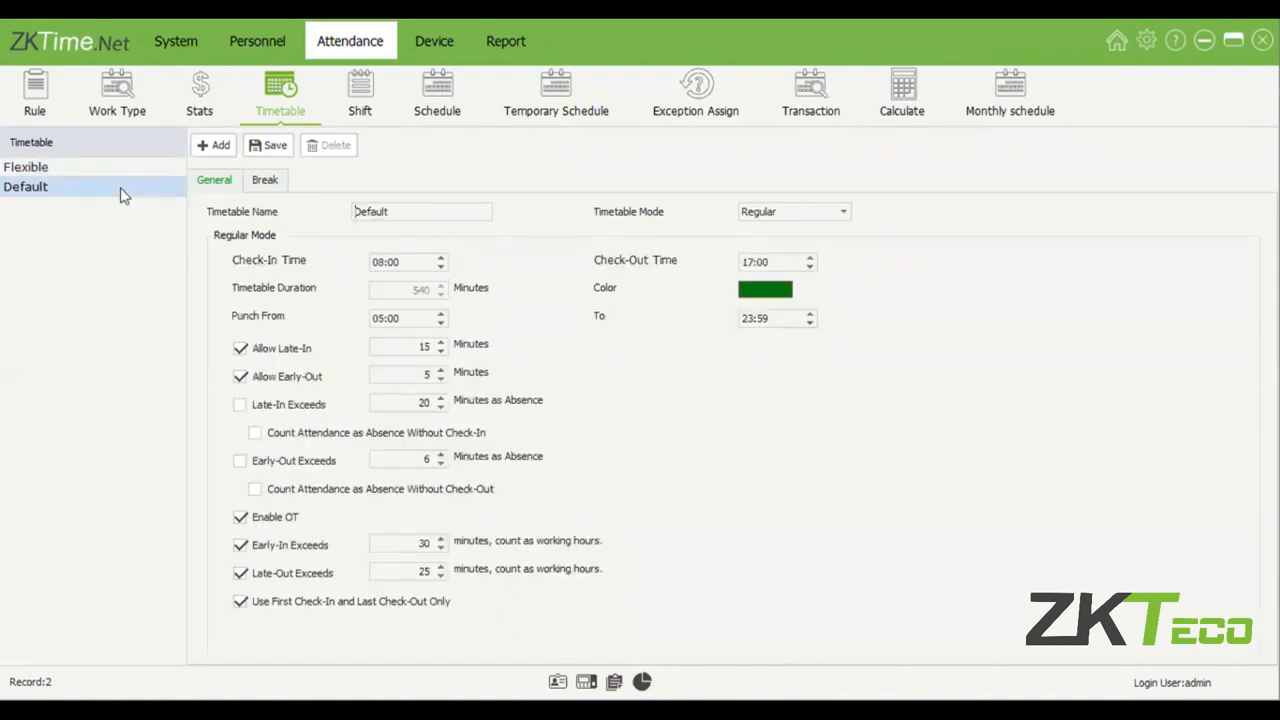
left_click(313, 237)
type("Regular")
left_click(268, 146)
left_click(131, 164)
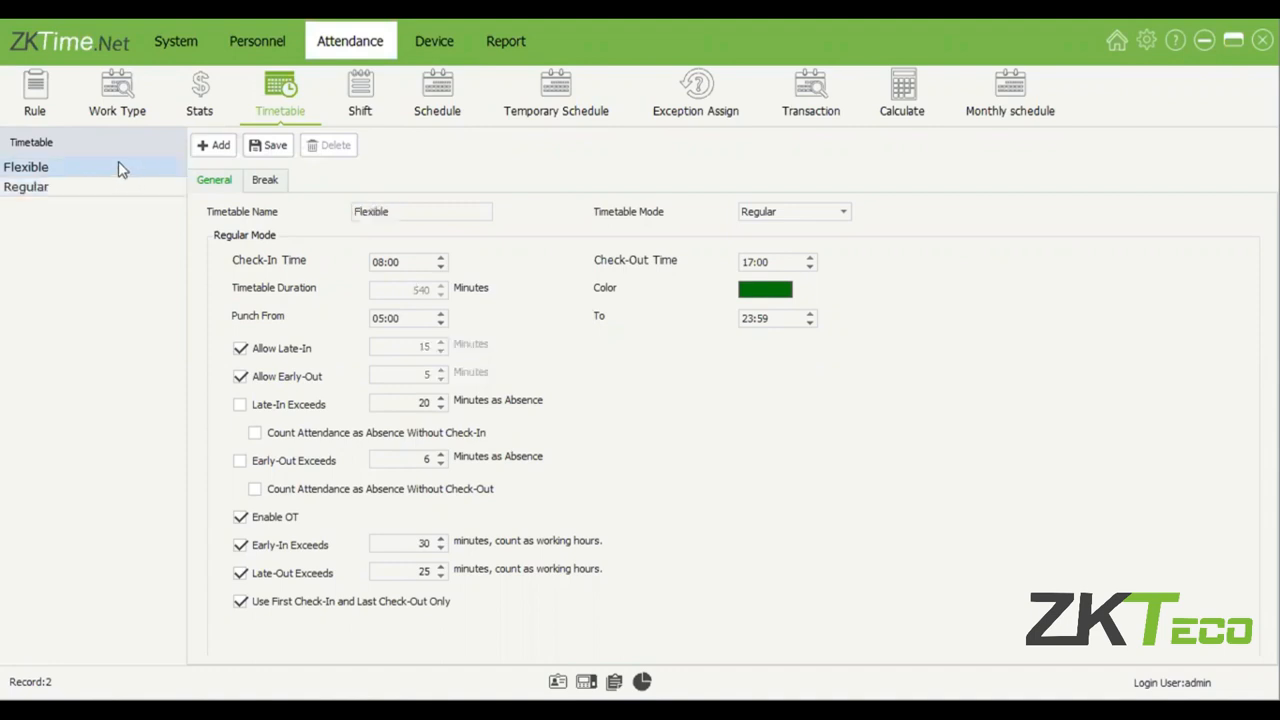
left_click(97, 187)
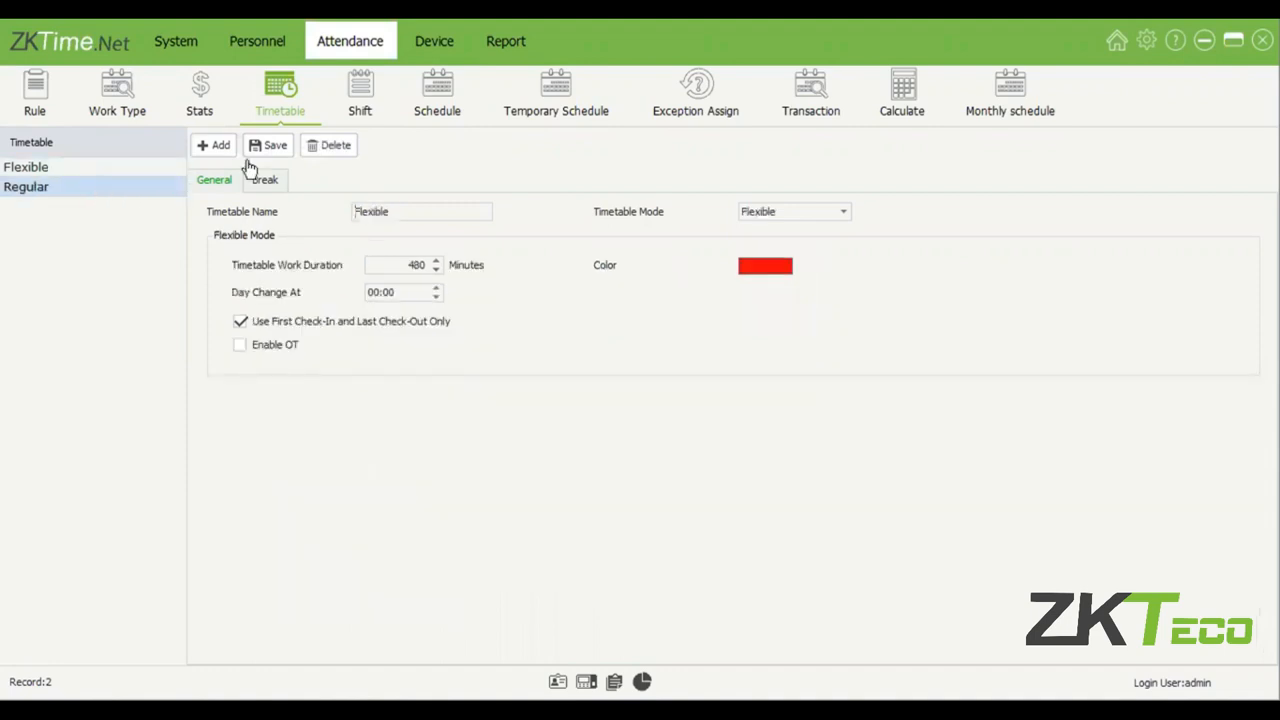
left_click(220, 148)
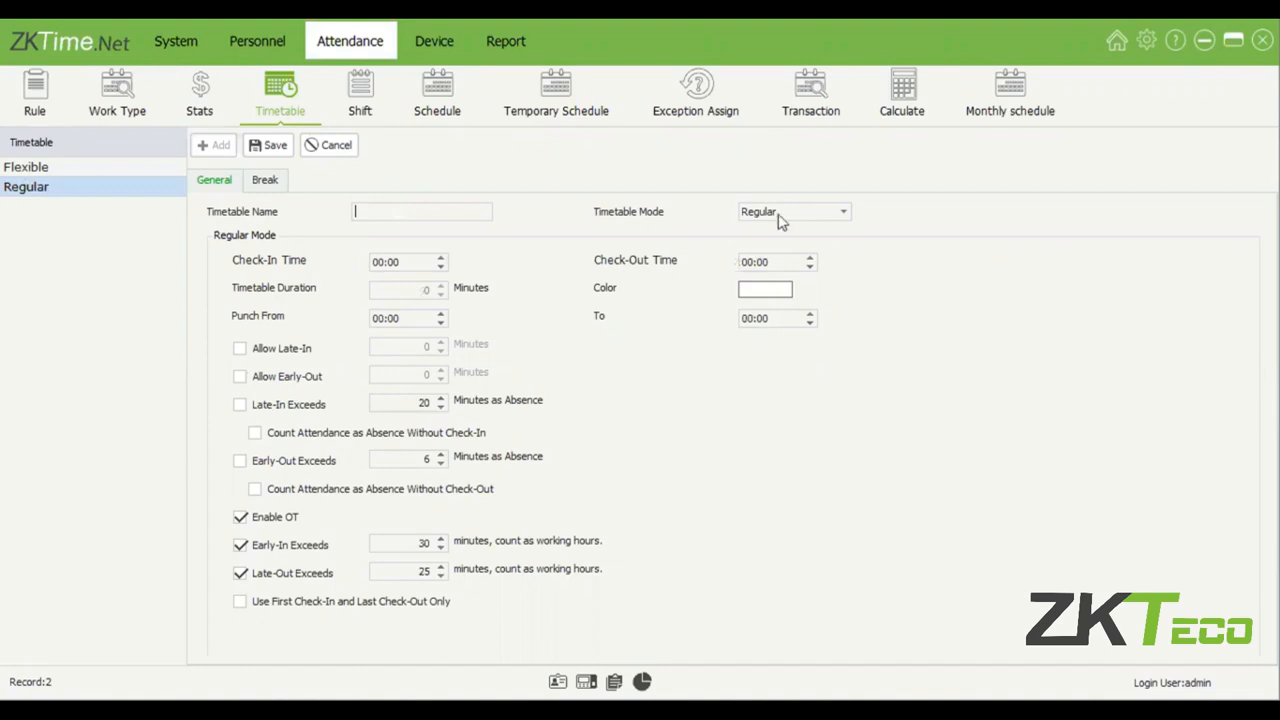
left_click(838, 216)
left_click(326, 155)
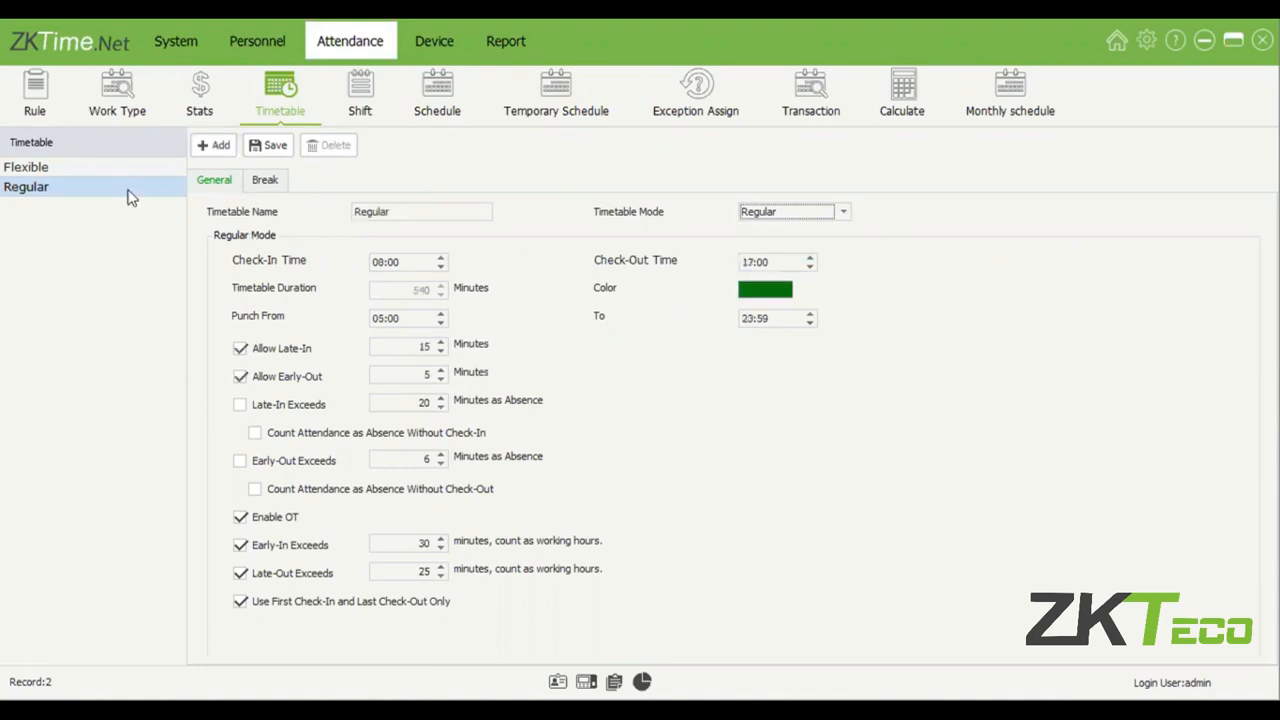
Compare the general and break settings of the Flexible and Regular timetables.
left_click(130, 170)
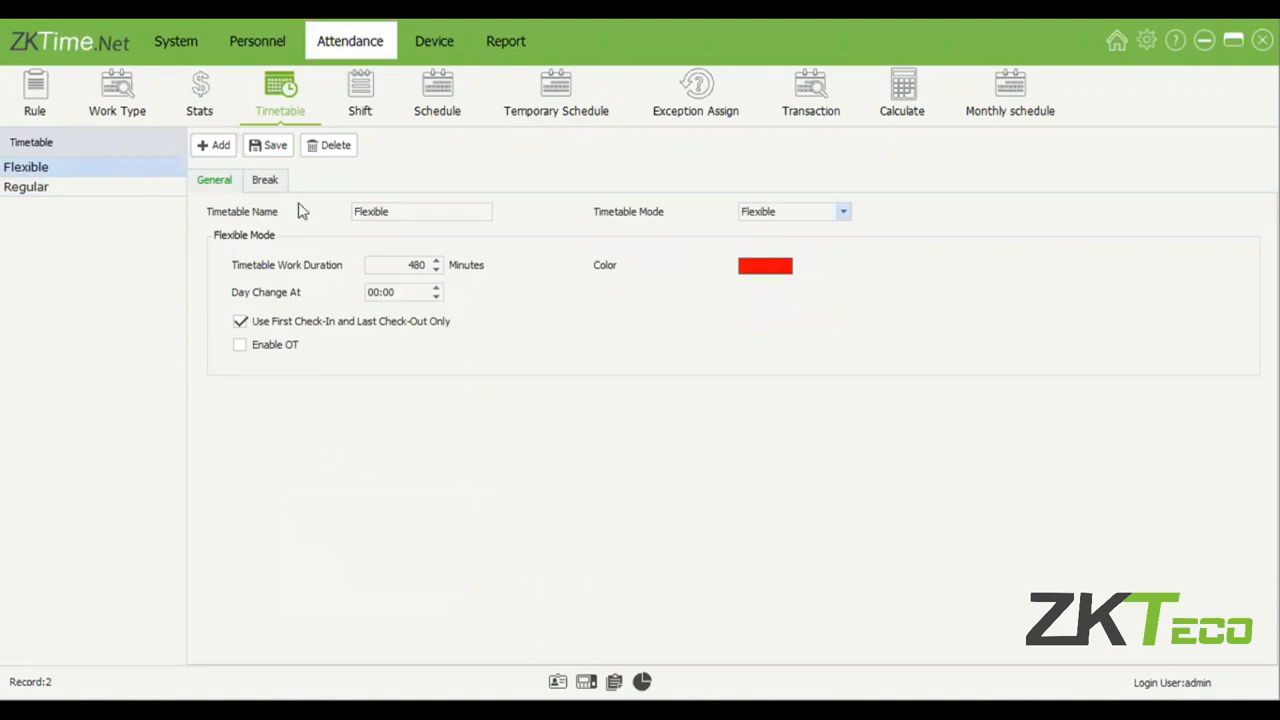
left_click(275, 183)
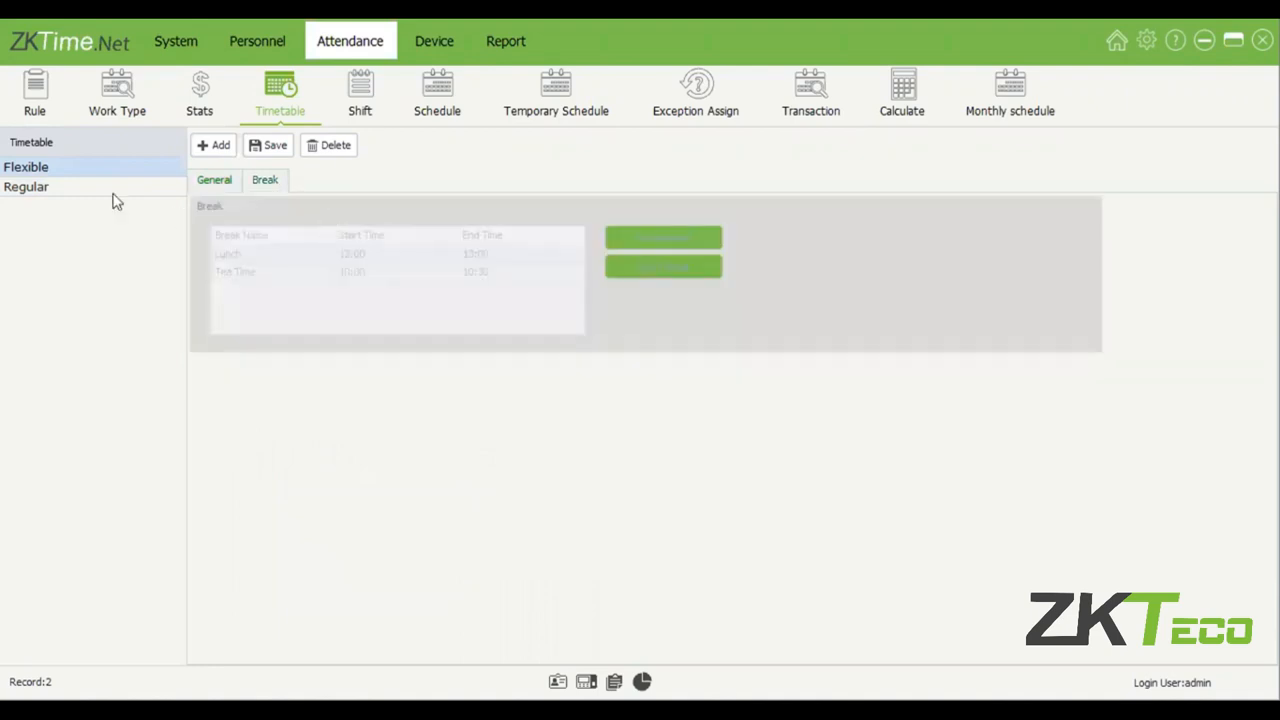
left_click(140, 188)
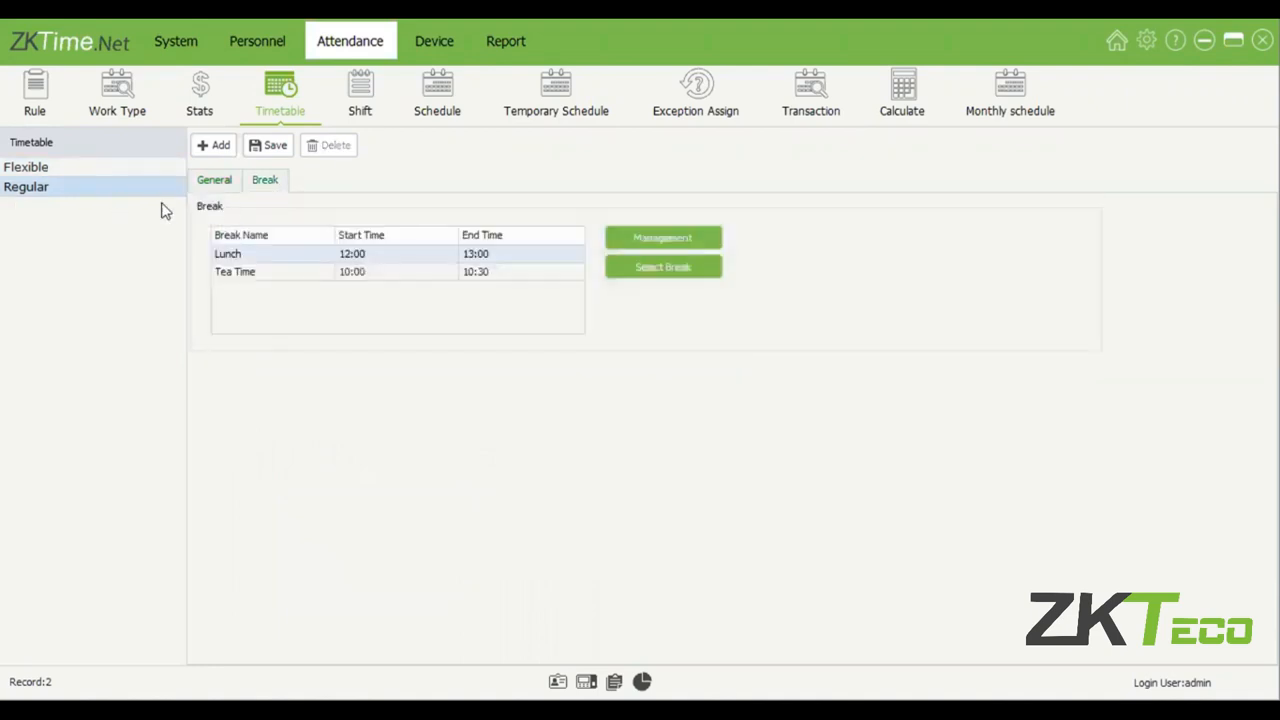
left_click(109, 169)
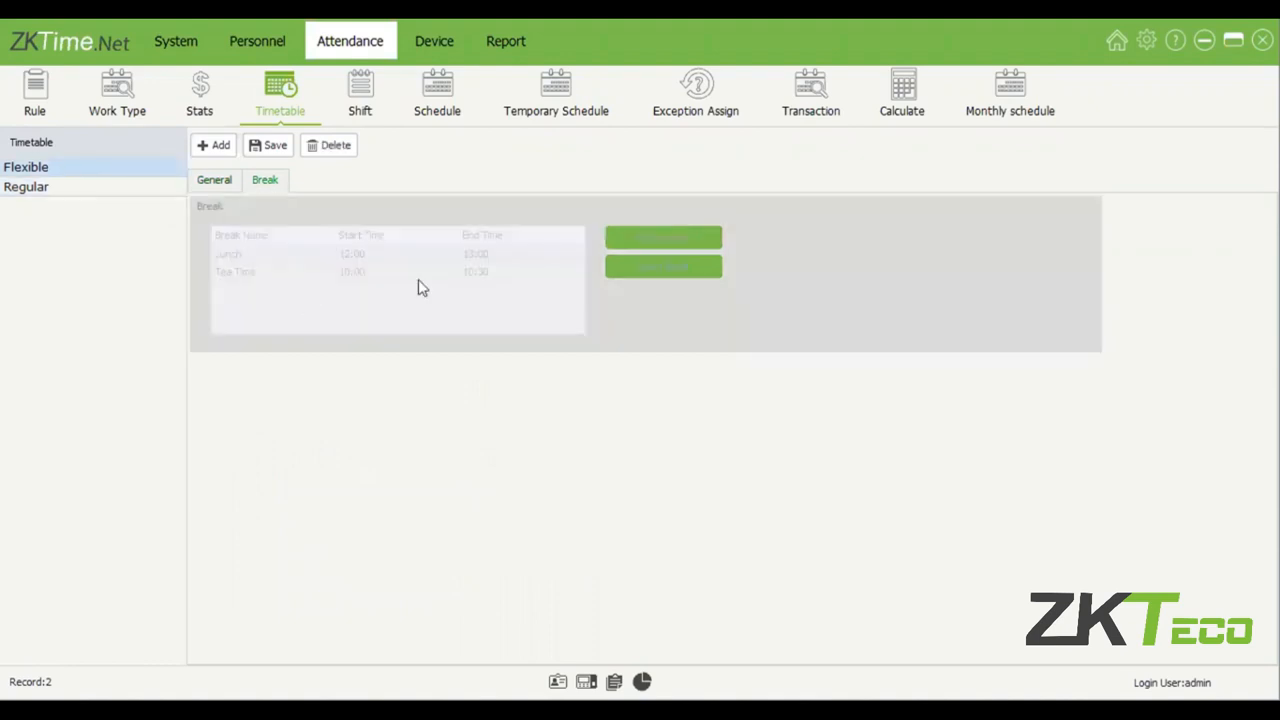
left_click(226, 182)
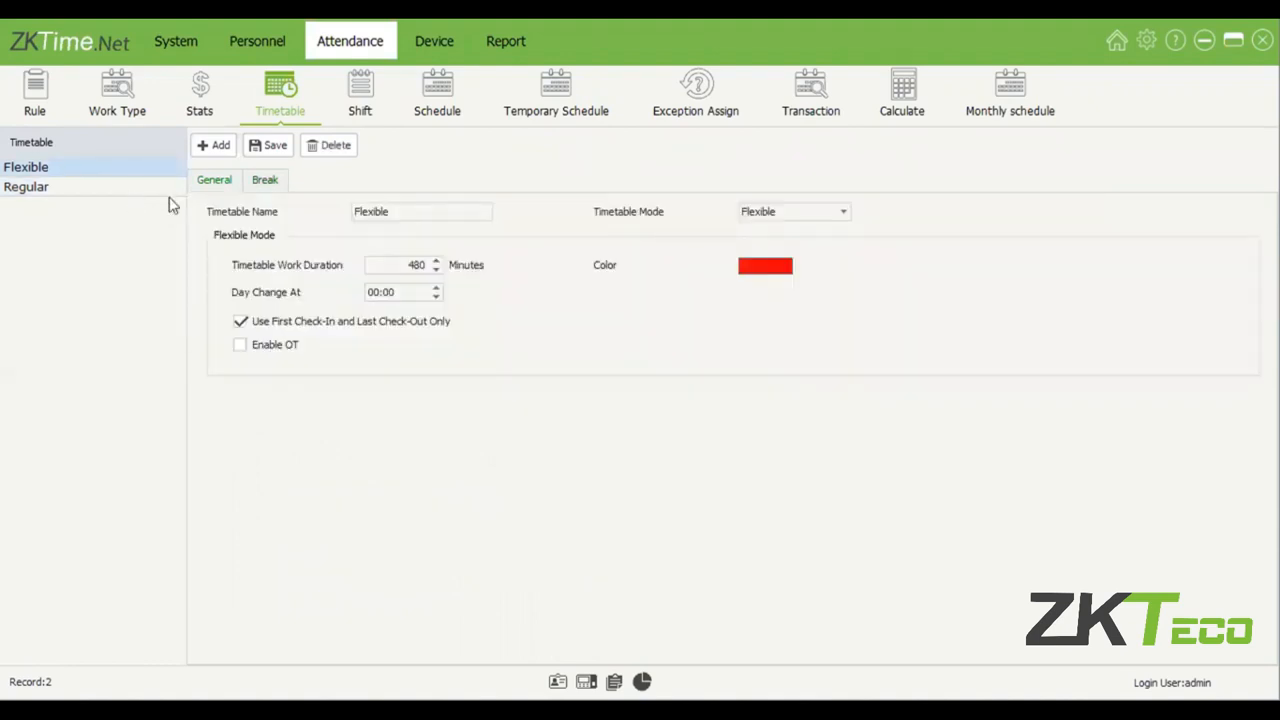
left_click(128, 188)
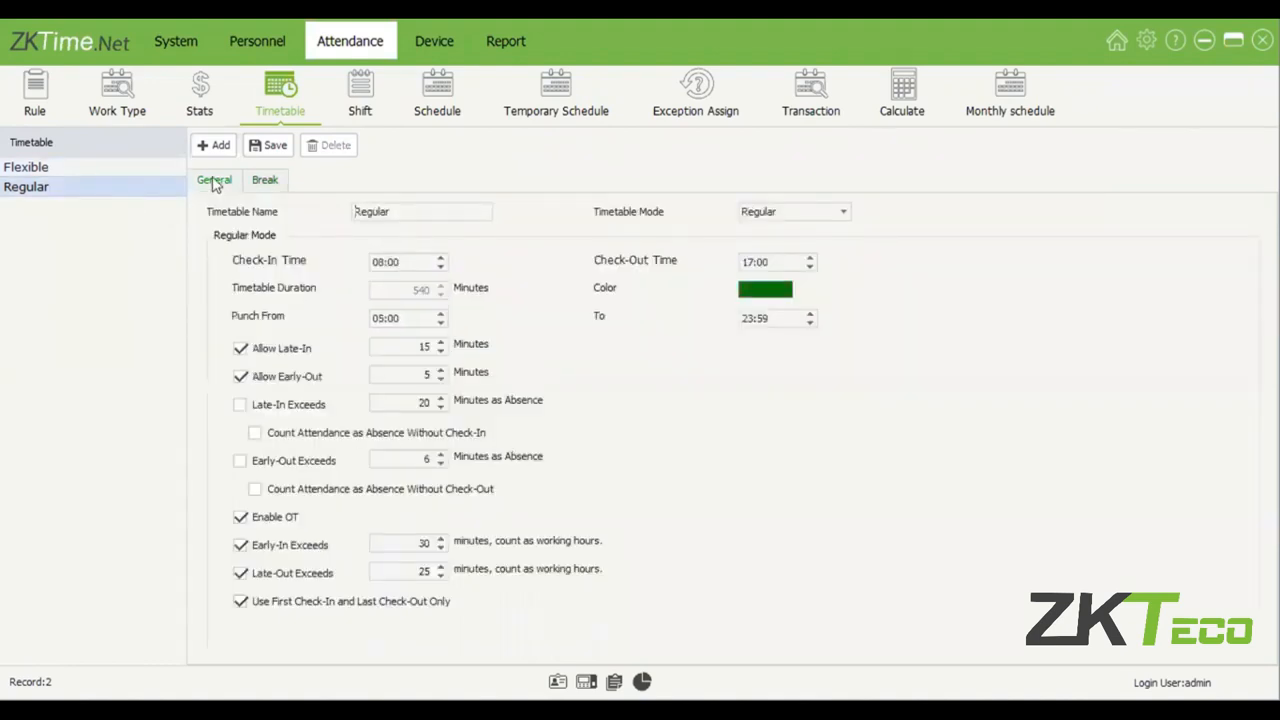
left_click(122, 170)
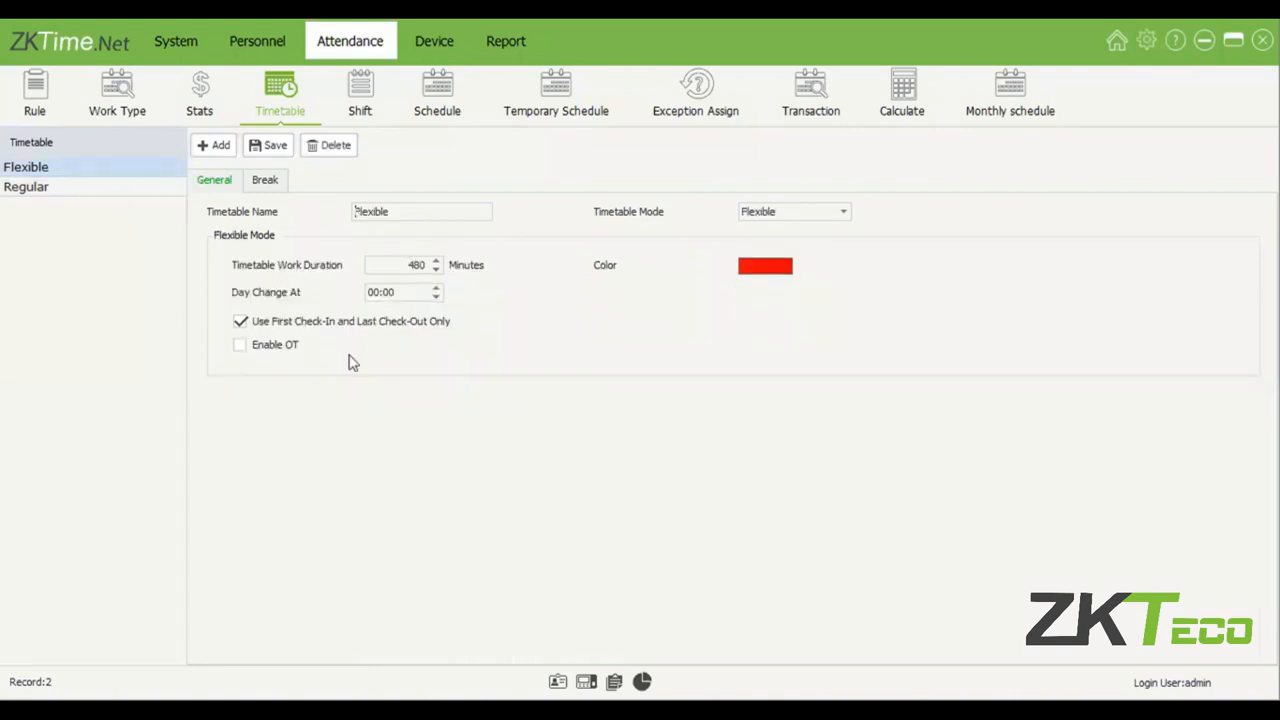
left_click(130, 188)
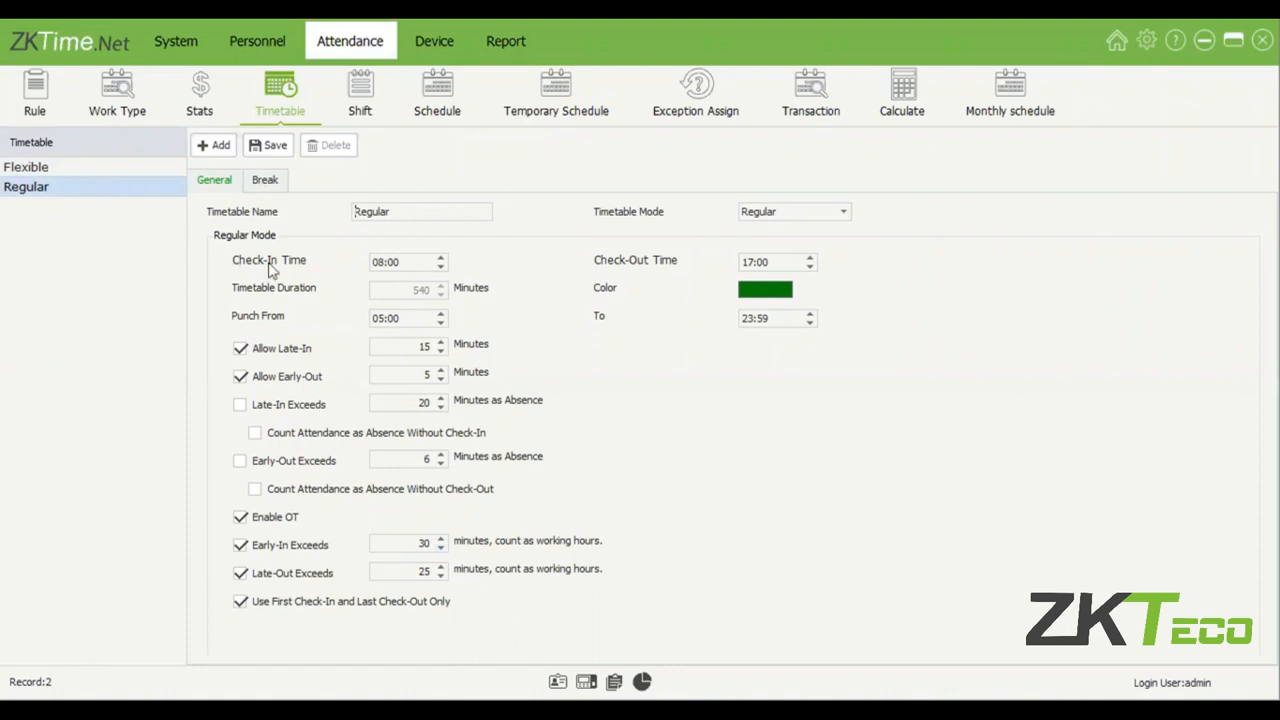
Turn off Use First Check-In and Last Check-Out Only for the Flexible timetable.
key("Up")
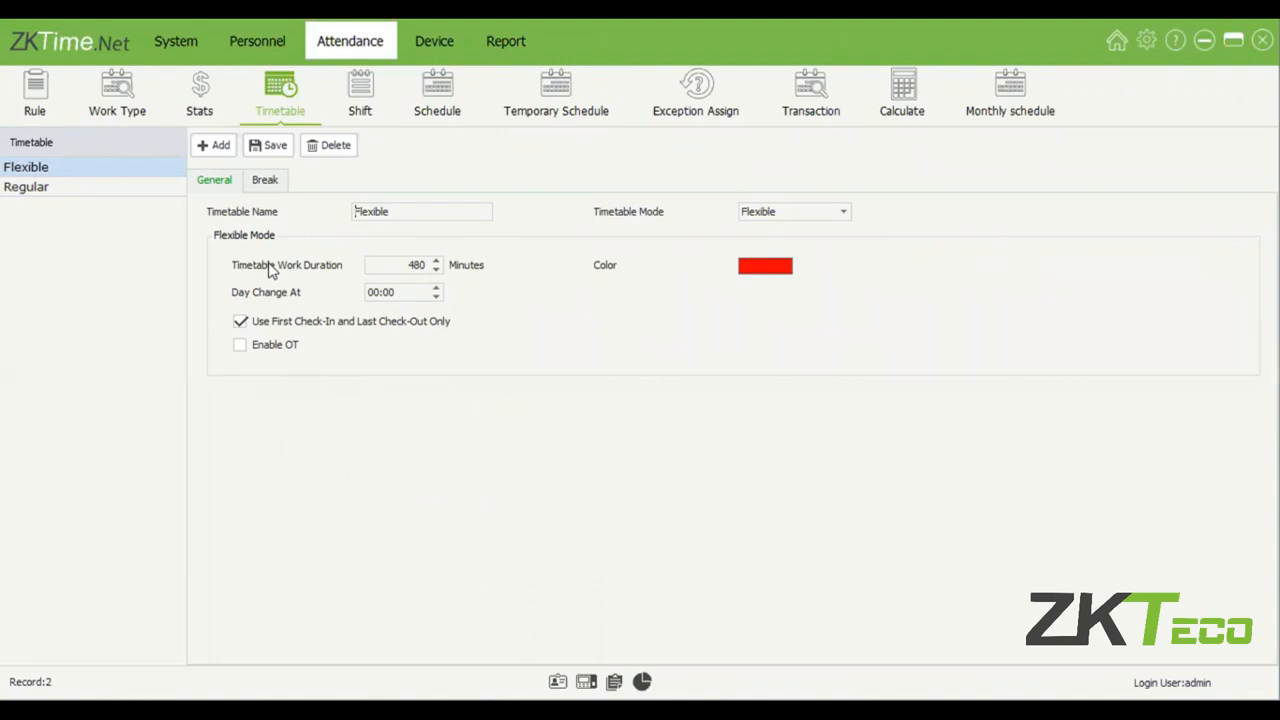
left_click_drag(450, 268, 554, 280)
left_click(416, 265)
left_click_drag(408, 265, 461, 269)
left_click(240, 322)
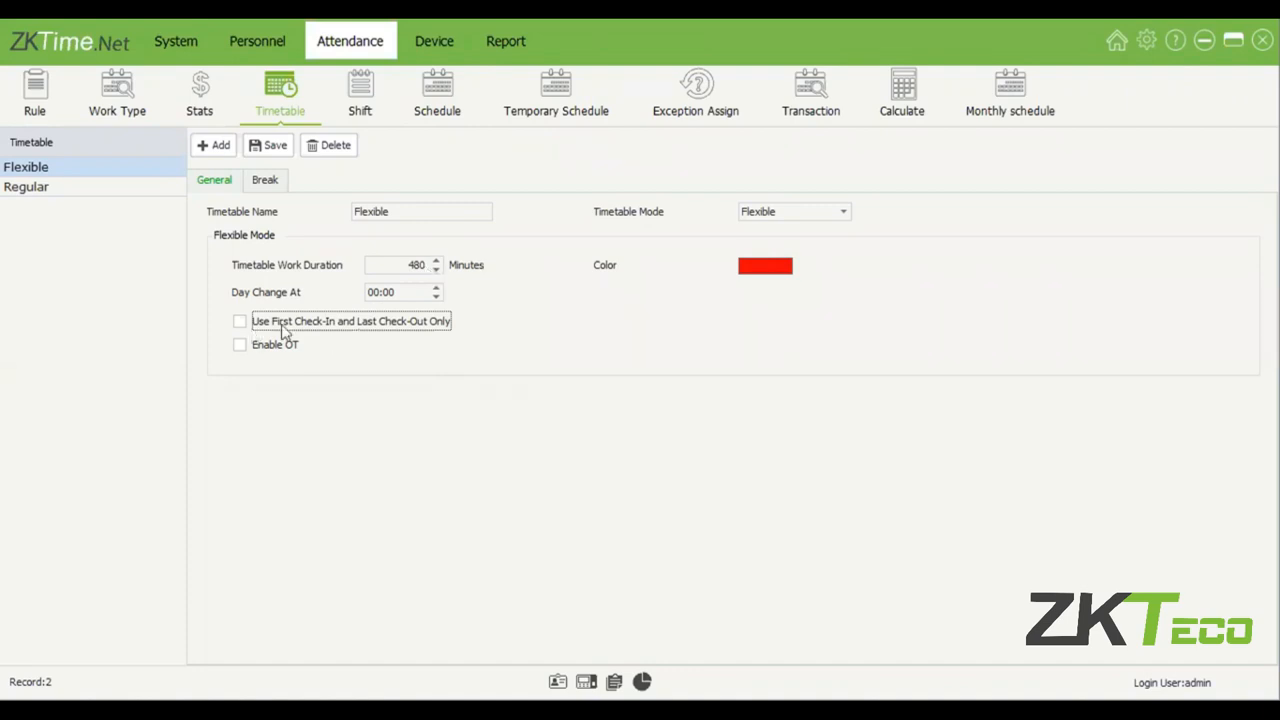
left_click(309, 413)
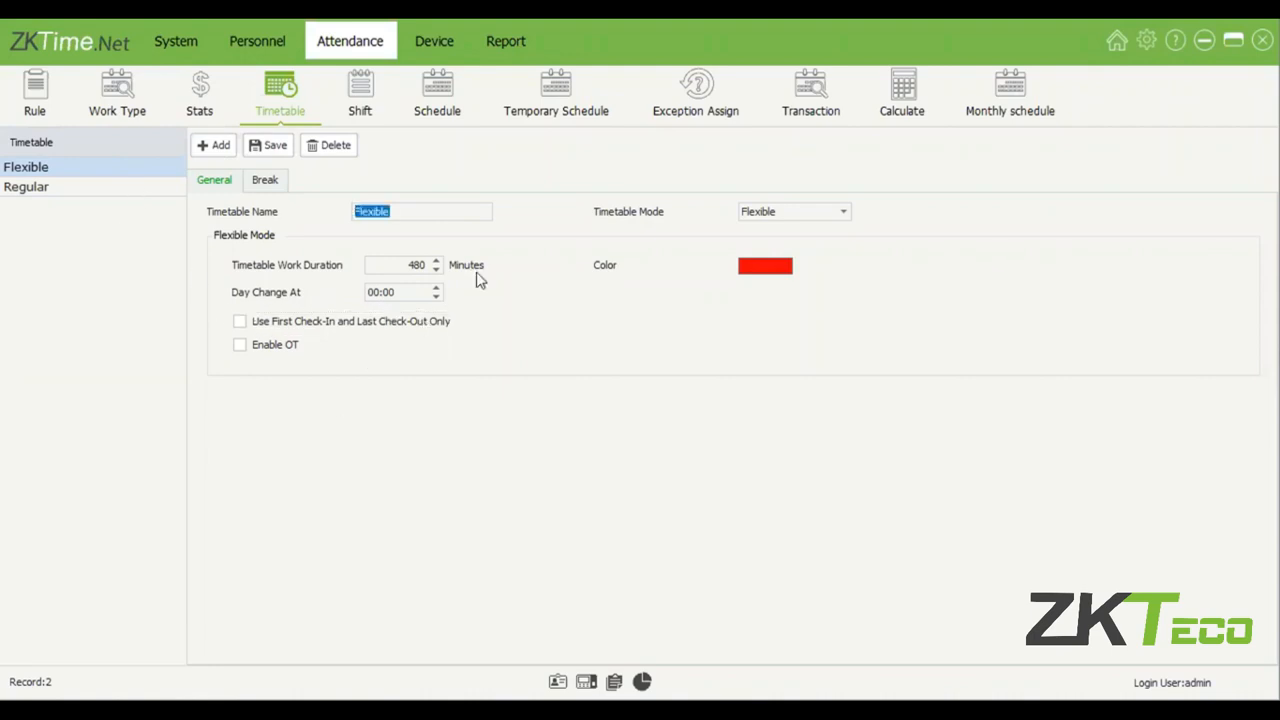
Set the Regular timetable's Punch From time to 03:00 and save the timetable.
left_click(88, 187)
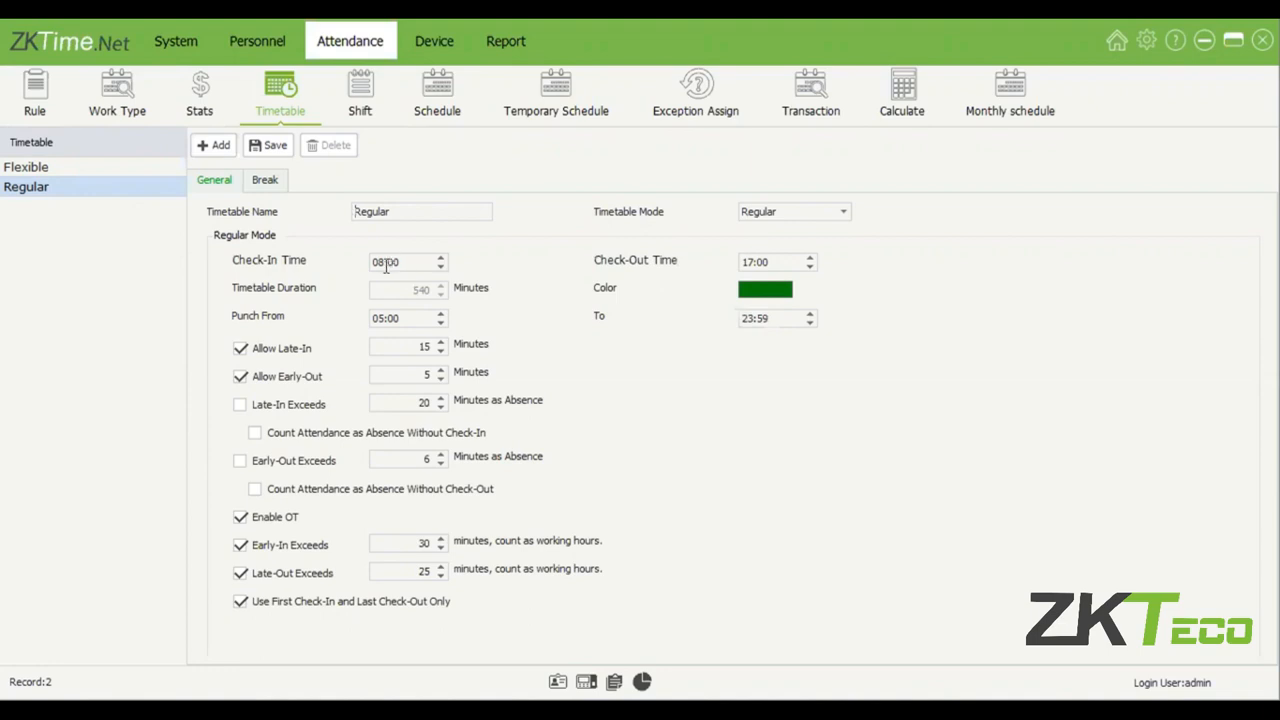
key("Tab")
key("Tab")
left_click(380, 318)
left_click(277, 157)
Set the Regular timetable's Allow Early-Out tolerance to 10 minutes.
left_click(800, 322)
left_click(421, 348)
left_click(272, 352)
double_click(424, 346)
type("10")
left_click(823, 434)
Try the Late-In Exceeds and Early-Out Exceeds absence rules on the Regular timetable, switching both off again.
left_click(243, 408)
left_click(244, 411)
left_click(246, 462)
left_click(244, 408)
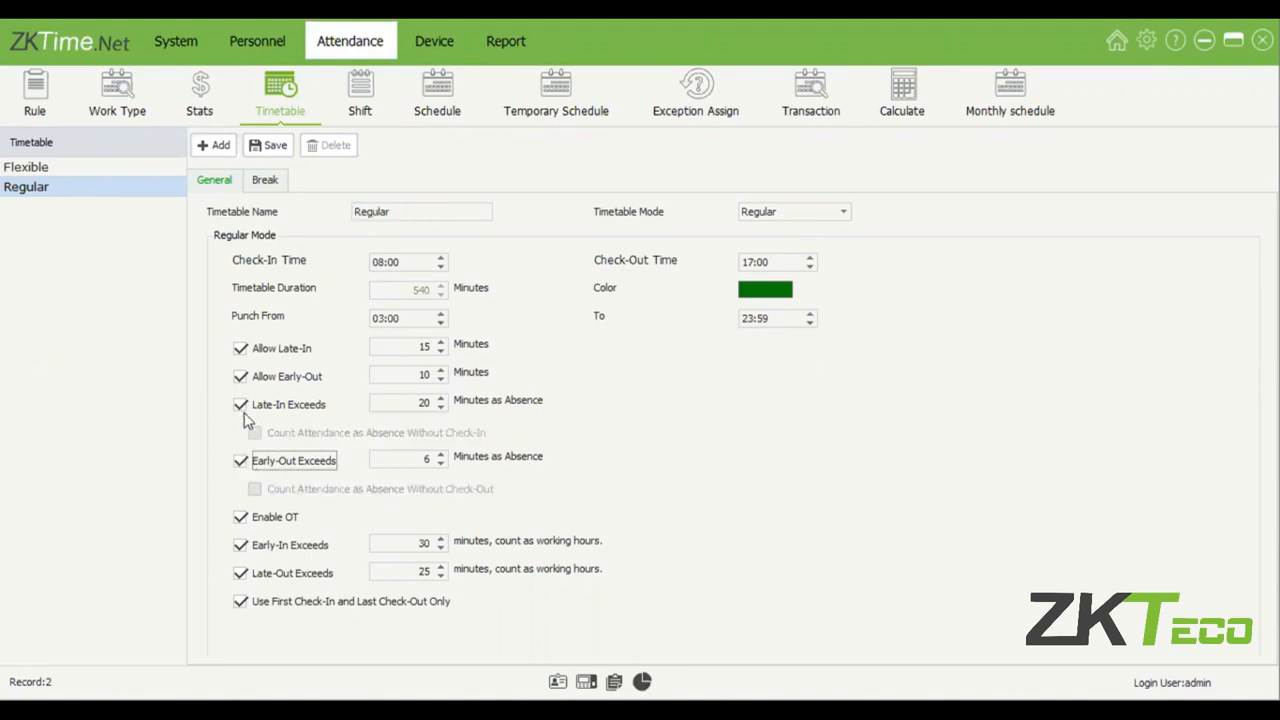
left_click(243, 411)
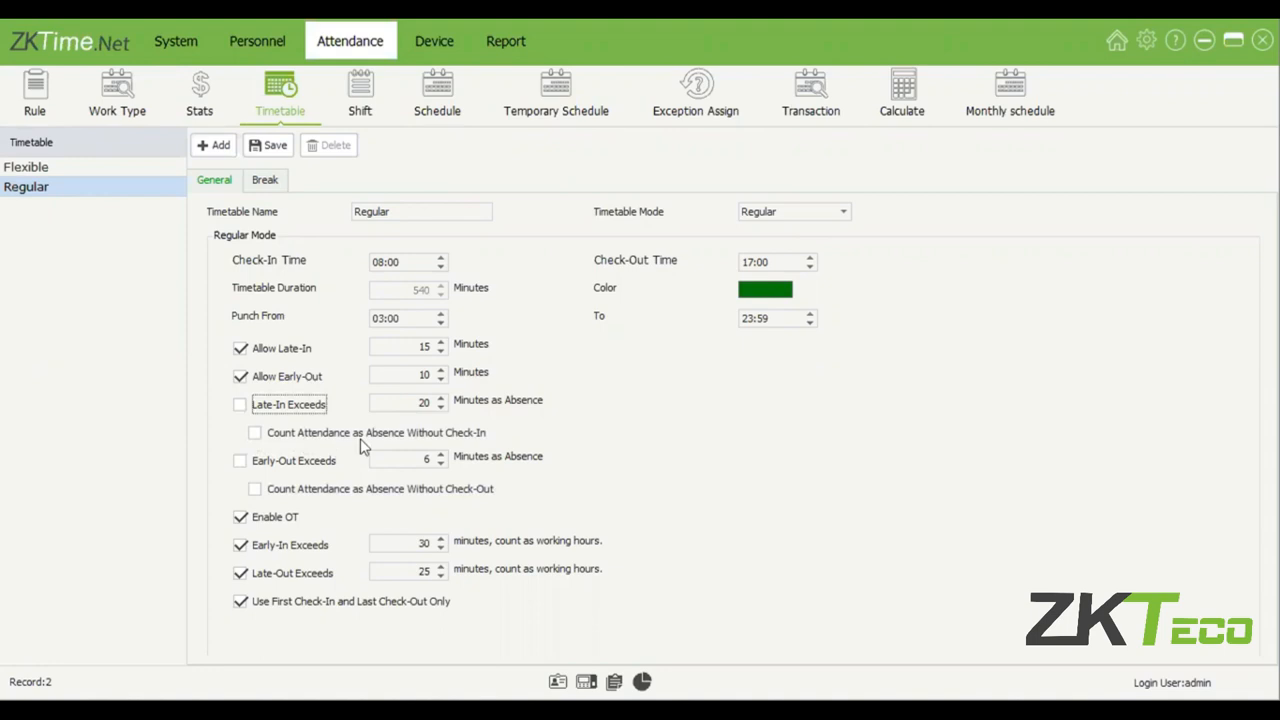
Try counting attendance as absence without check-in and without check-out on the Regular timetable, switching both options off again.
left_click(362, 437)
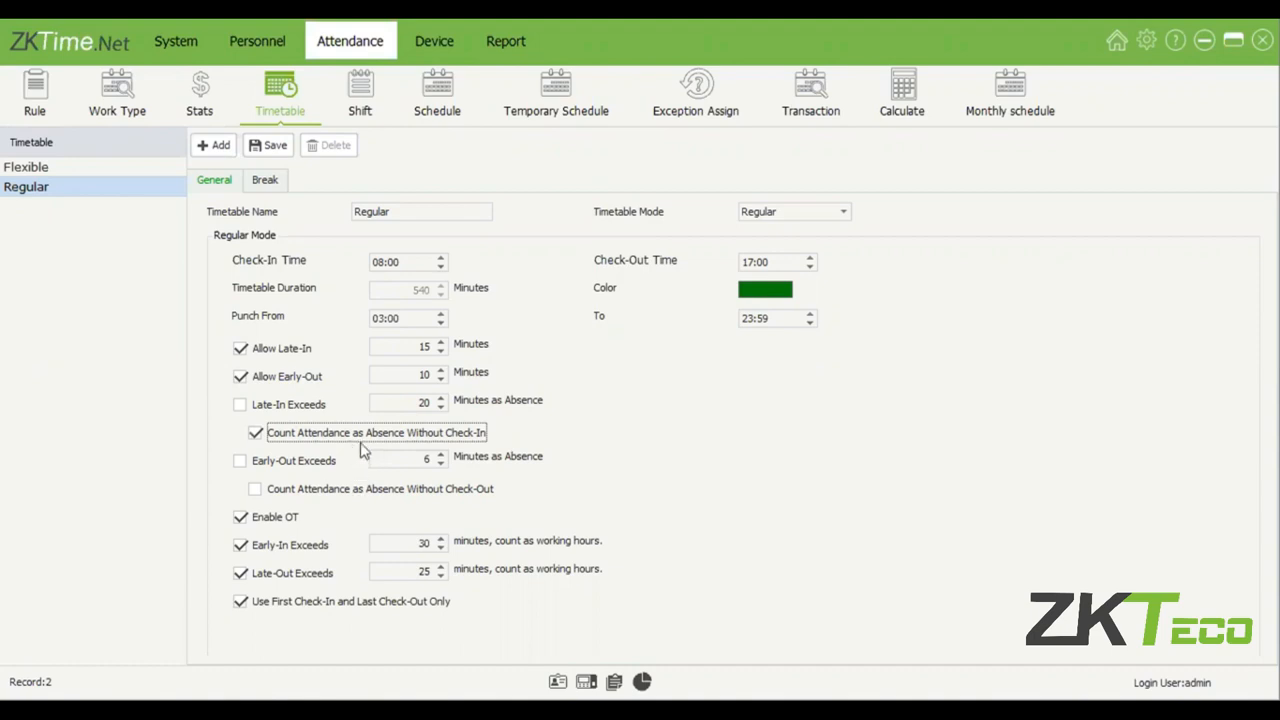
left_click(360, 438)
left_click(370, 488)
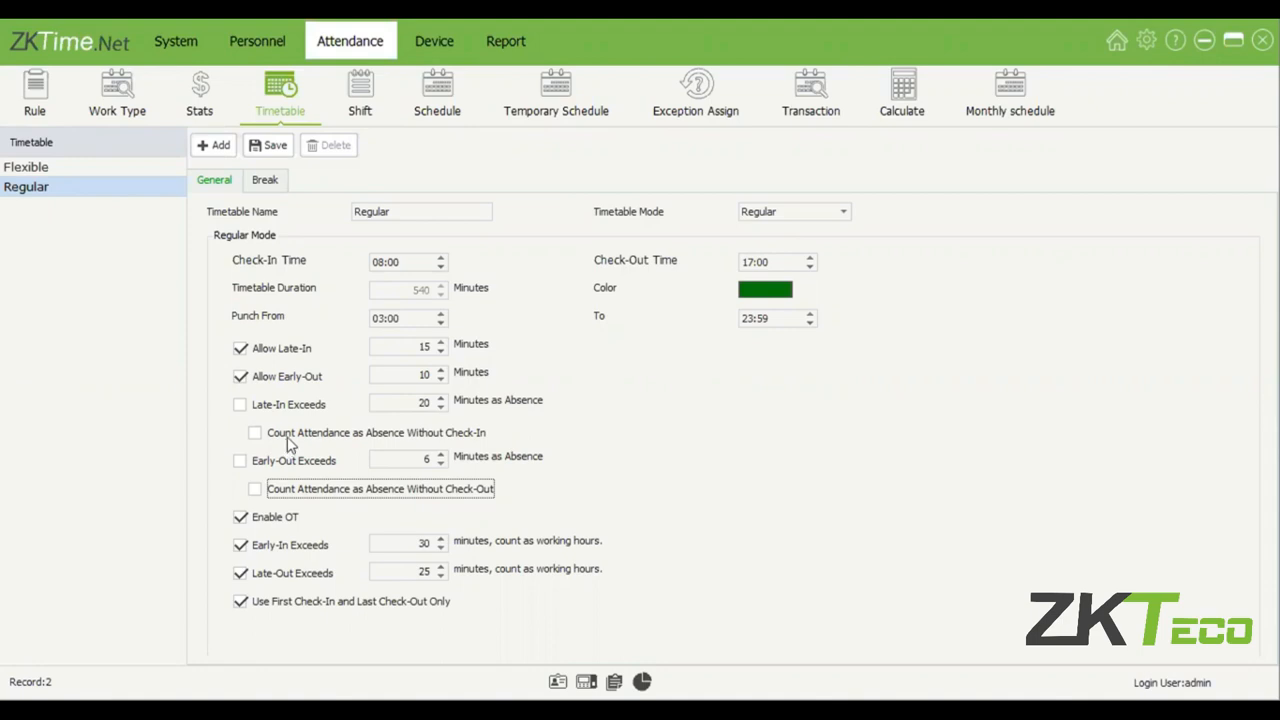
left_click(290, 436)
left_click(357, 433)
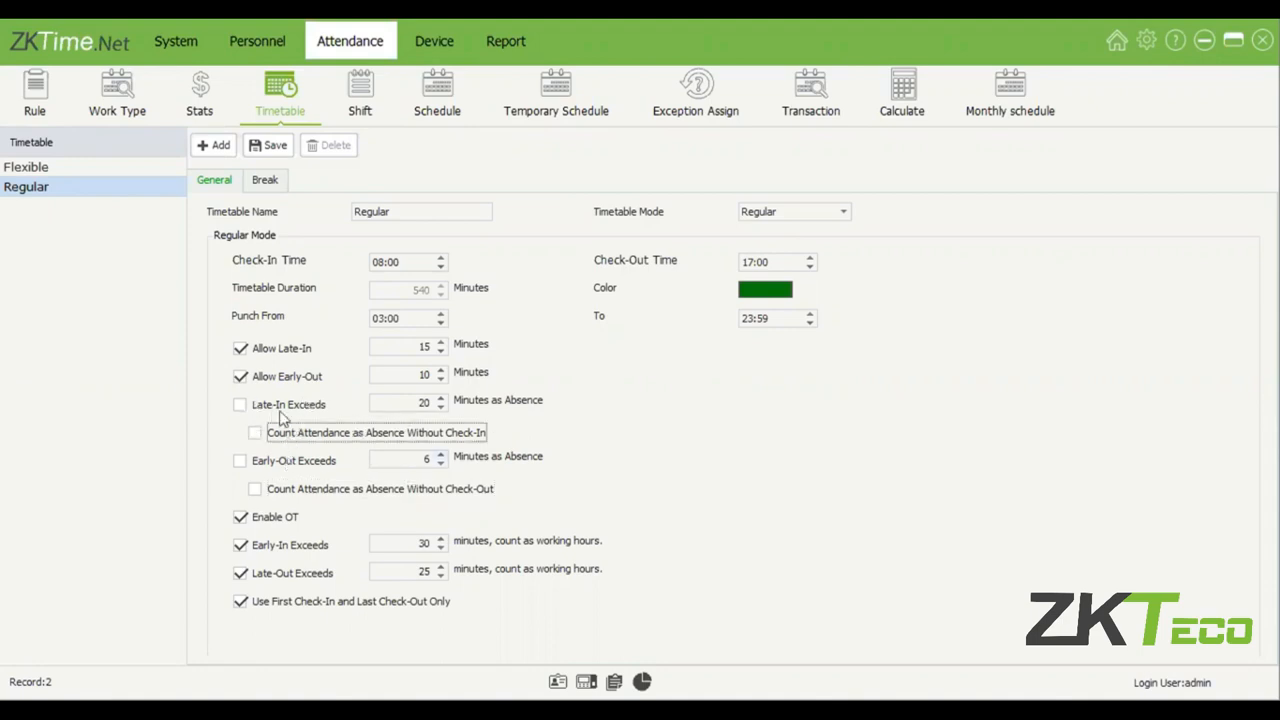
Enable Early-Out Exceeds on the Regular timetable with 15 minutes as absence, keeping Late-In Exceeds off.
left_click(322, 405)
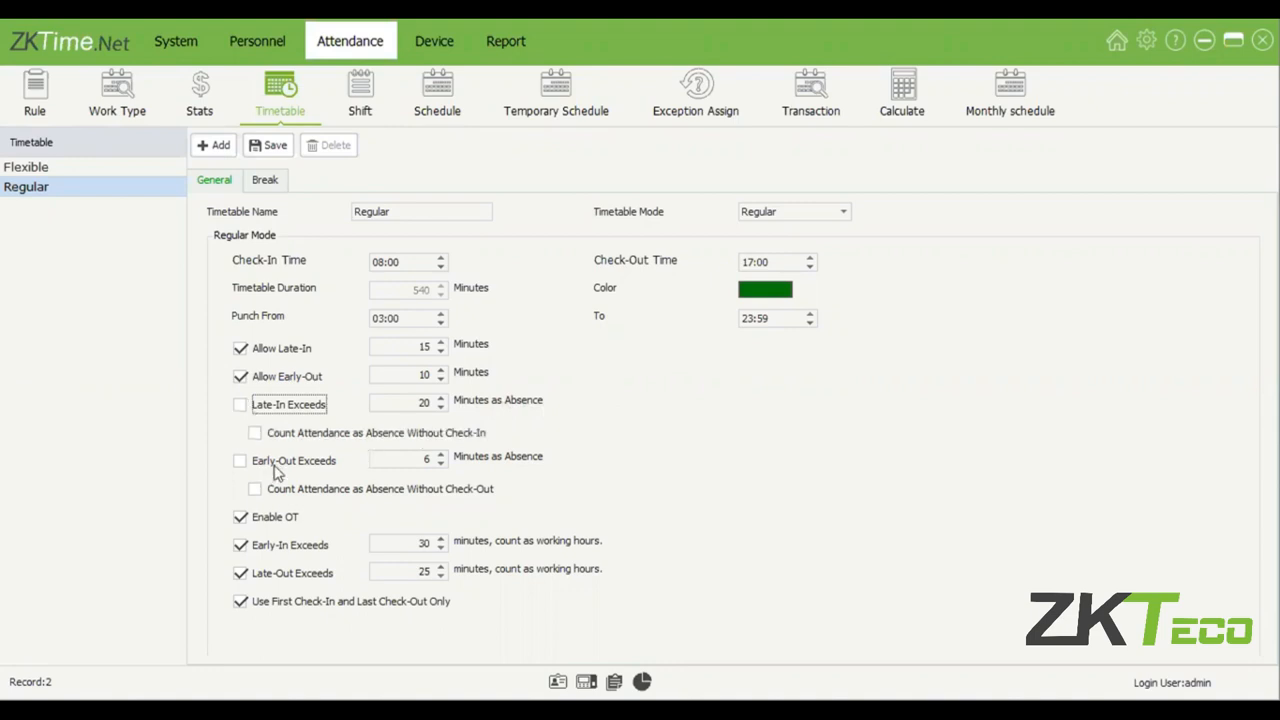
left_click(276, 466)
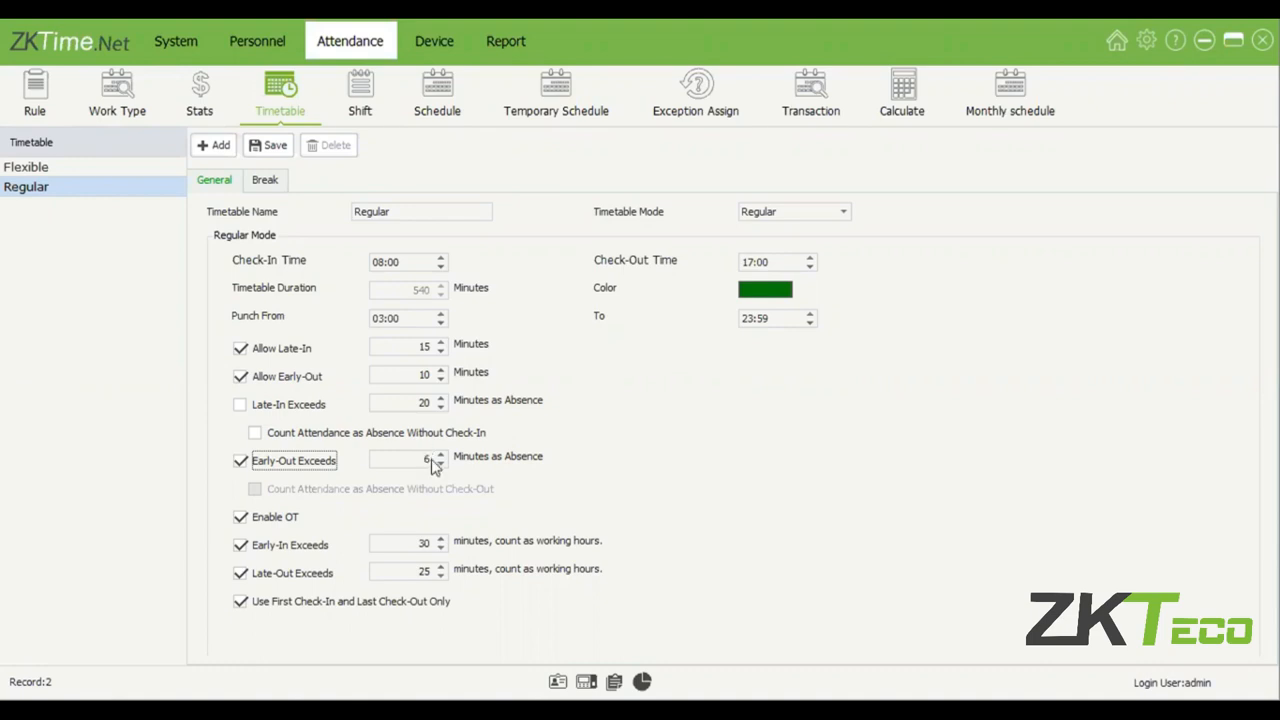
double_click(428, 460)
type("15")
left_click(240, 460)
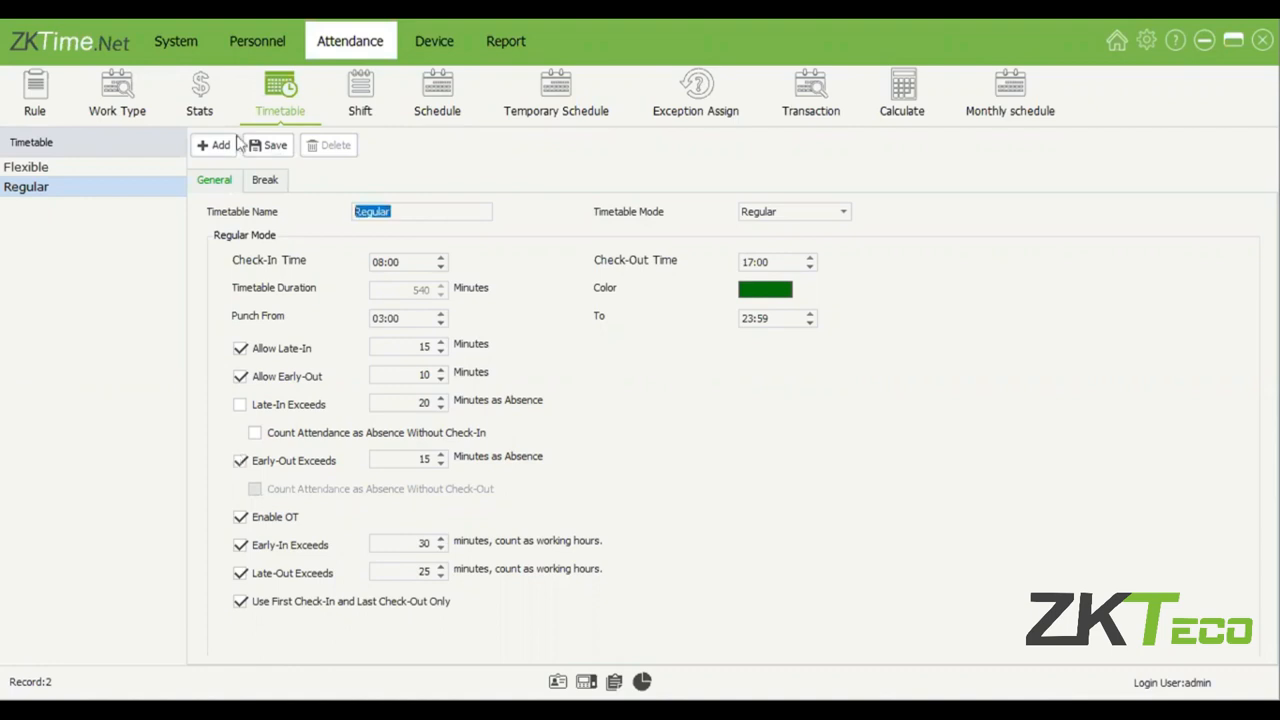
Turn off Early-Out Exceeds on the Regular timetable and save the timetable.
left_click(520, 463)
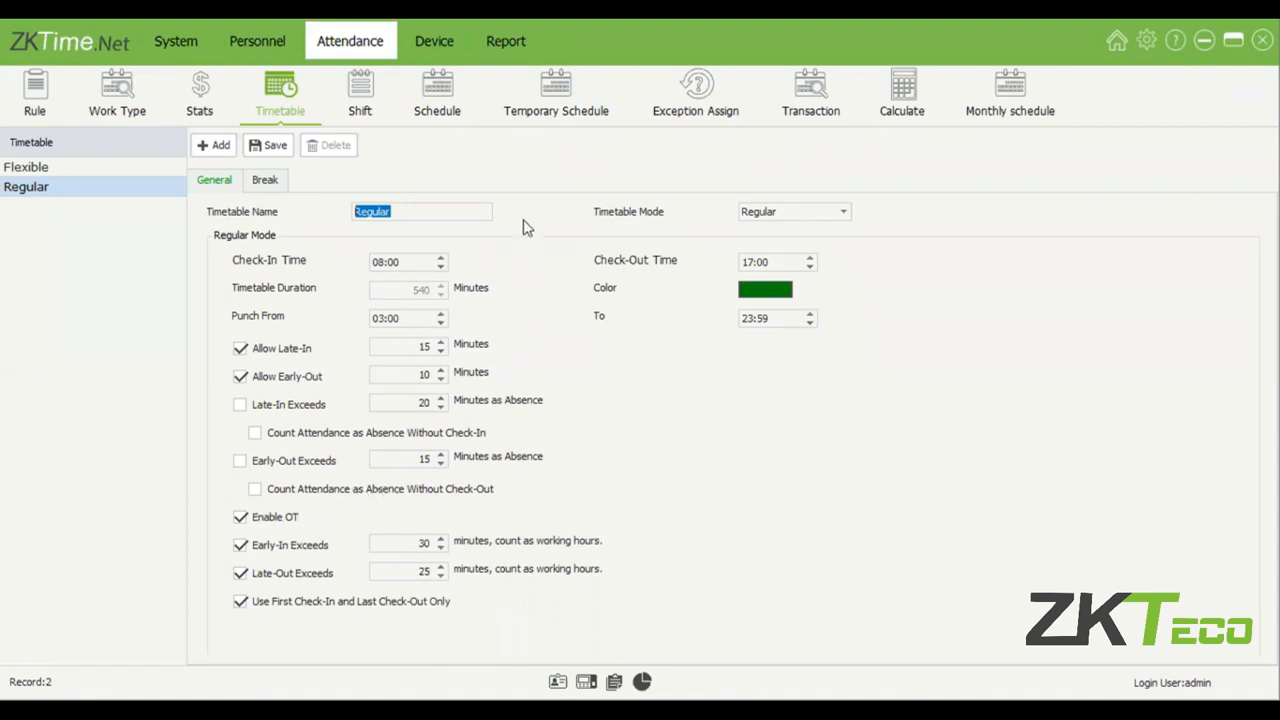
left_click(290, 604)
left_click(386, 318)
left_click(275, 607)
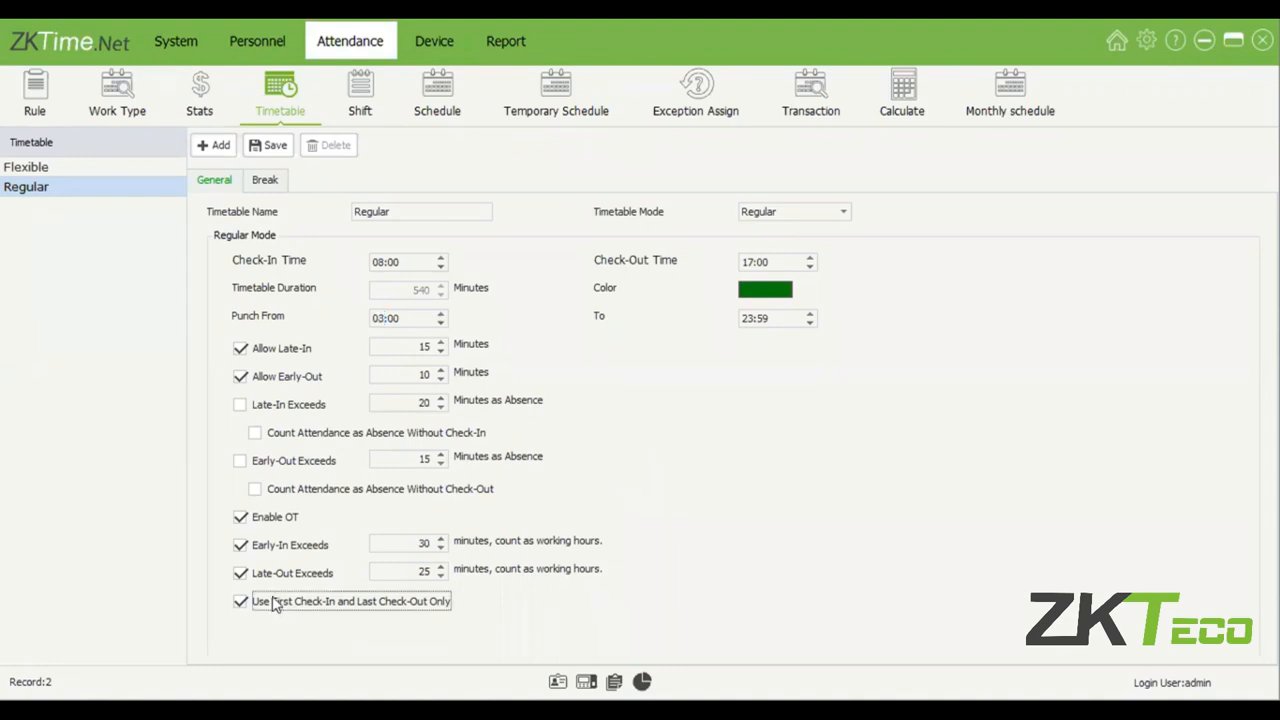
left_click(276, 148)
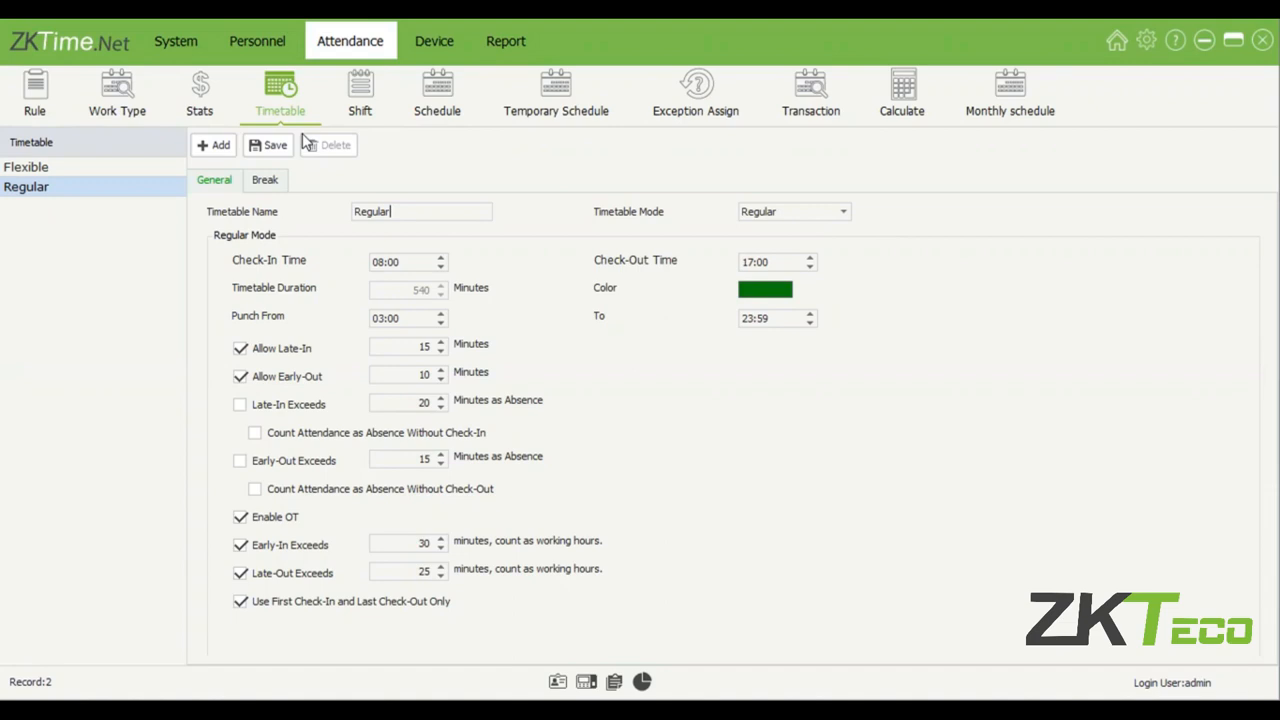
Try switching off Use First Check-In and Last Check-Out Only on the Regular timetable, and enable it again.
left_click(241, 604)
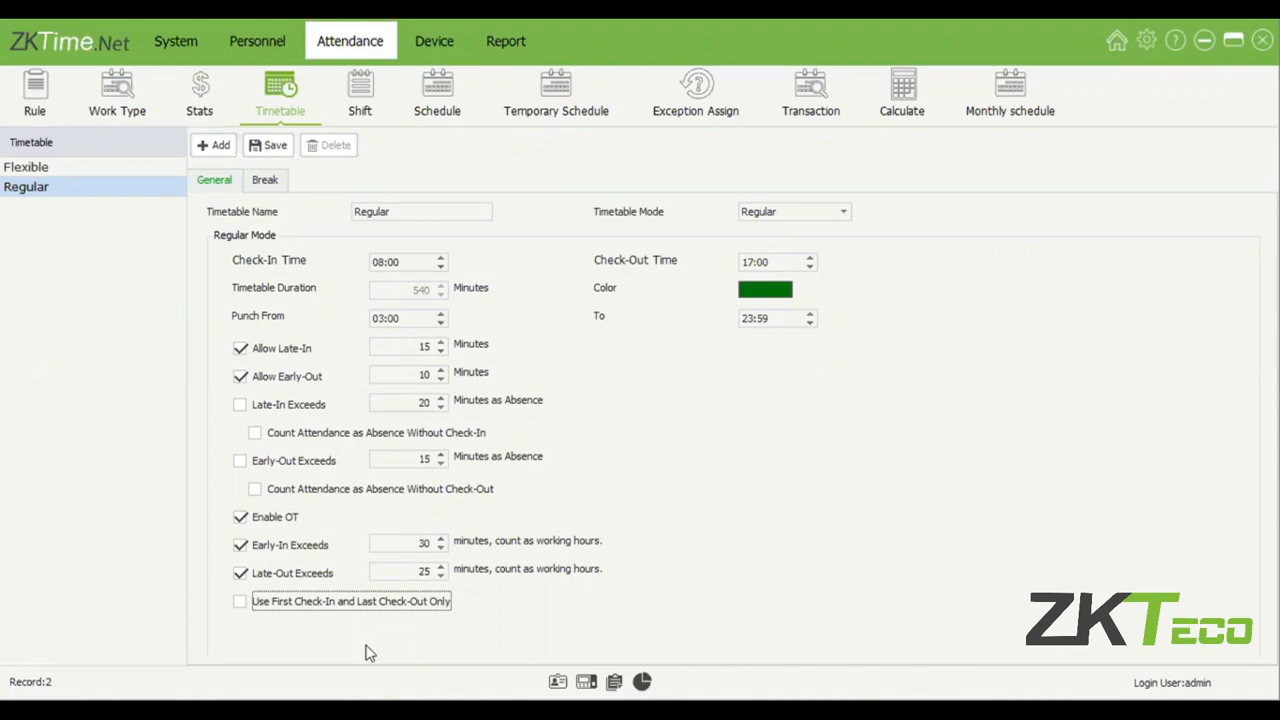
left_click(240, 603)
Create a break named Break in the timetable's break management, running from 14:00 to 15:00, and save it.
left_click(271, 180)
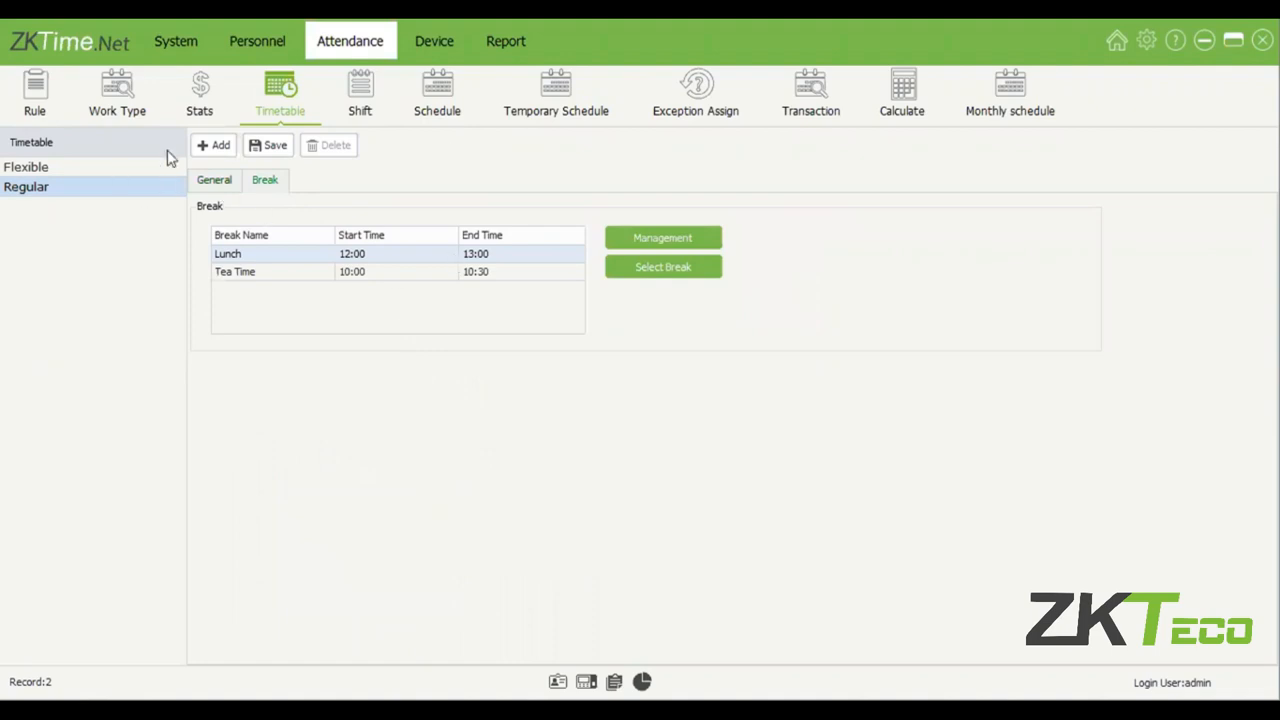
left_click(670, 240)
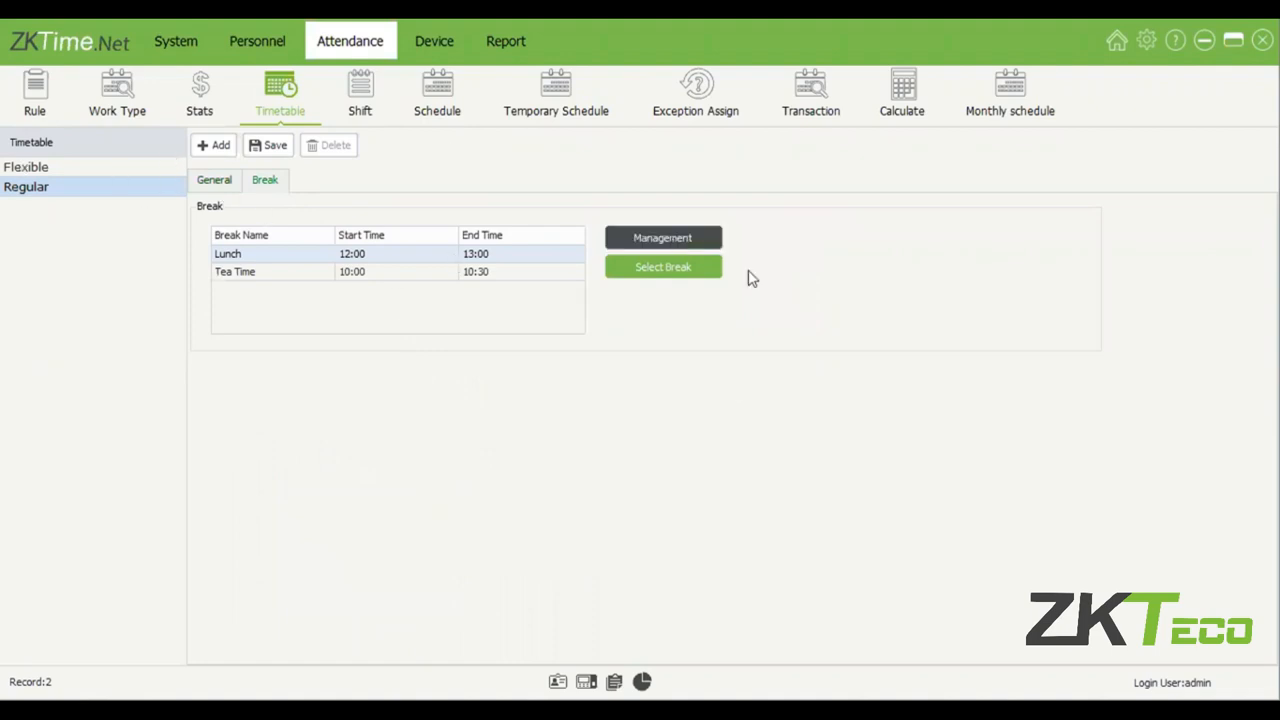
left_click(675, 240)
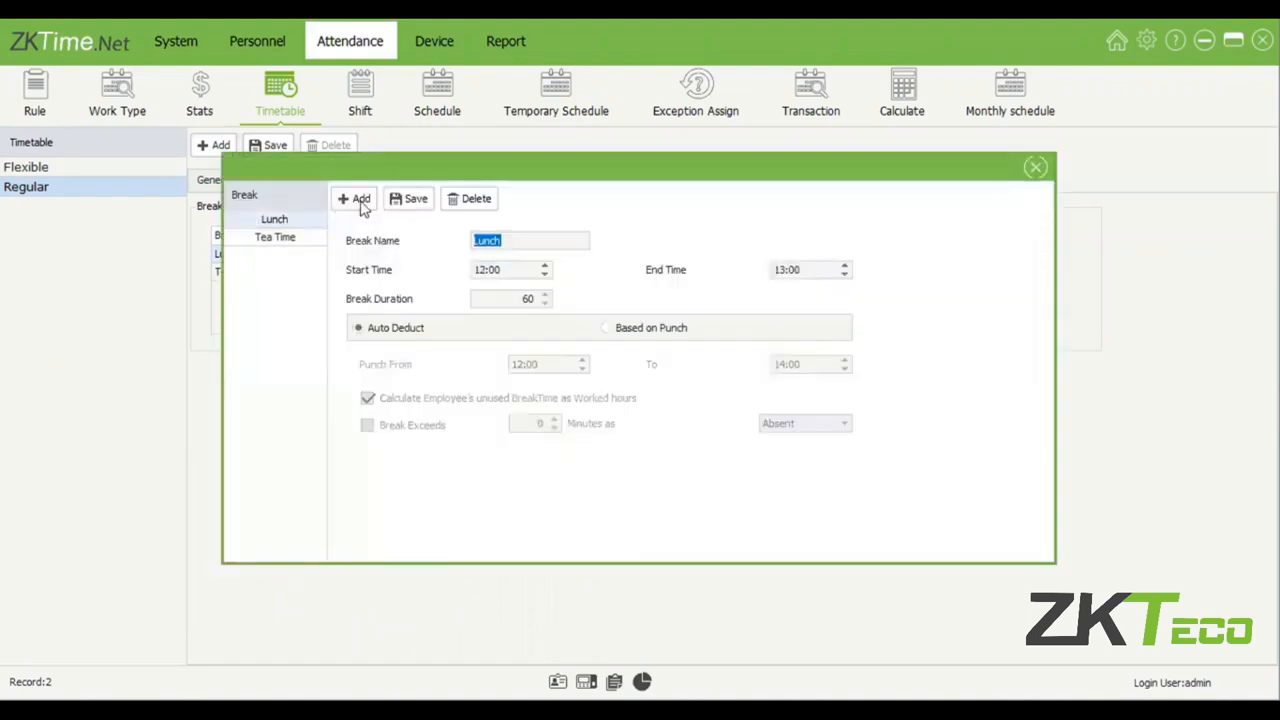
left_click(361, 200)
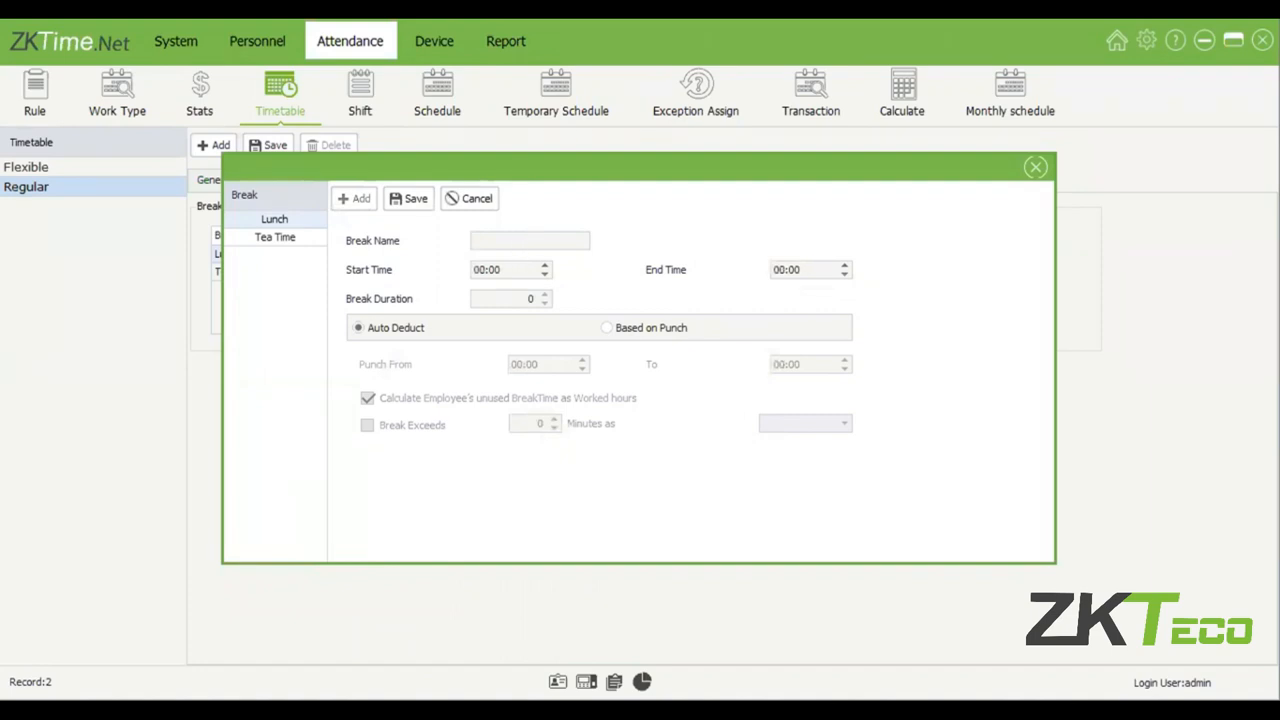
type("Break")
left_click(489, 273)
left_click(481, 270)
type("14")
left_click(787, 270)
type("15")
left_click(409, 215)
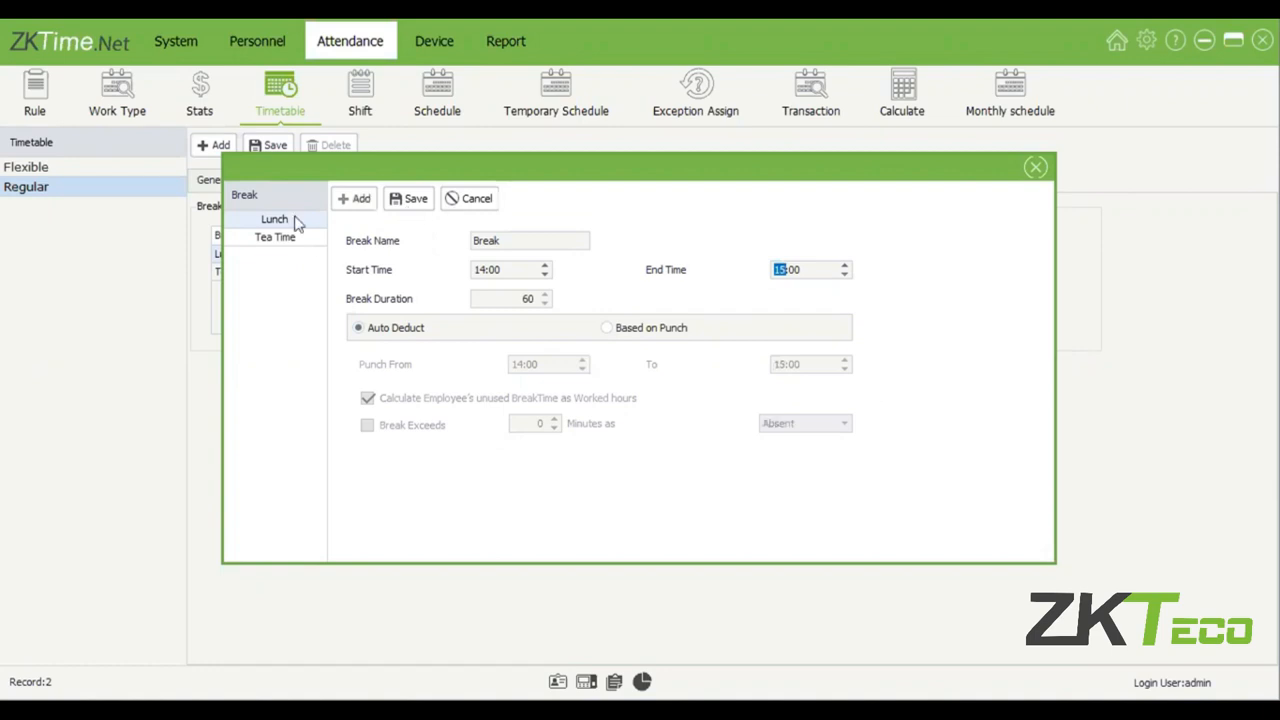
Examine the Tea Time break's times, duration and punch-based settings.
left_click(283, 240)
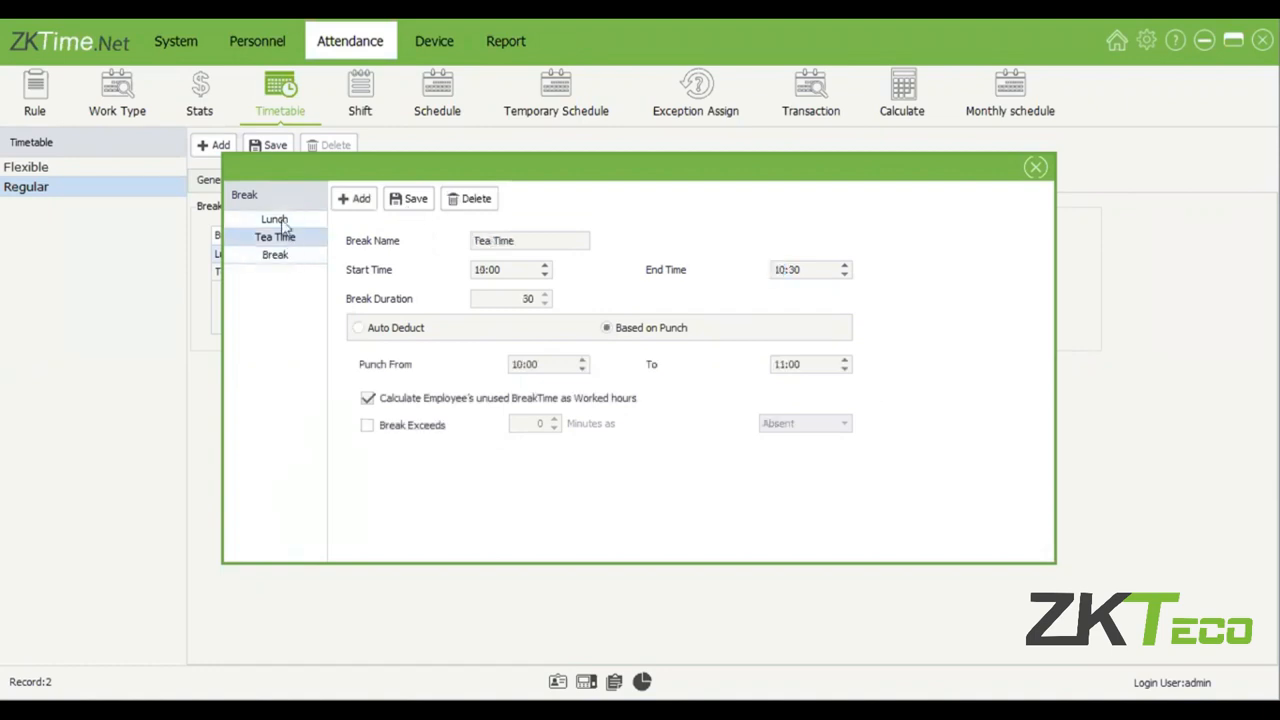
left_click(283, 253)
key("Up")
left_click_drag(526, 301, 538, 300)
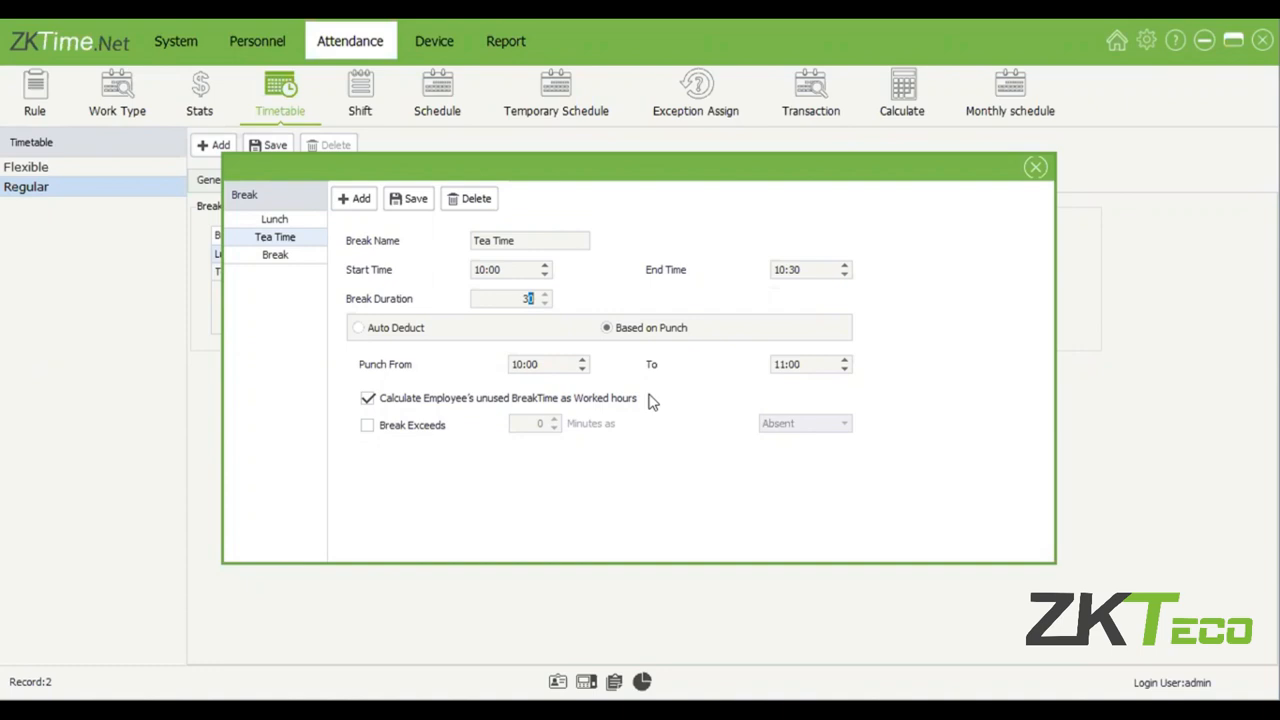
Try turning off unused break time as worked hours and enabling Break Exceeds on Tea Time, restore both, and close break management.
left_click(367, 398)
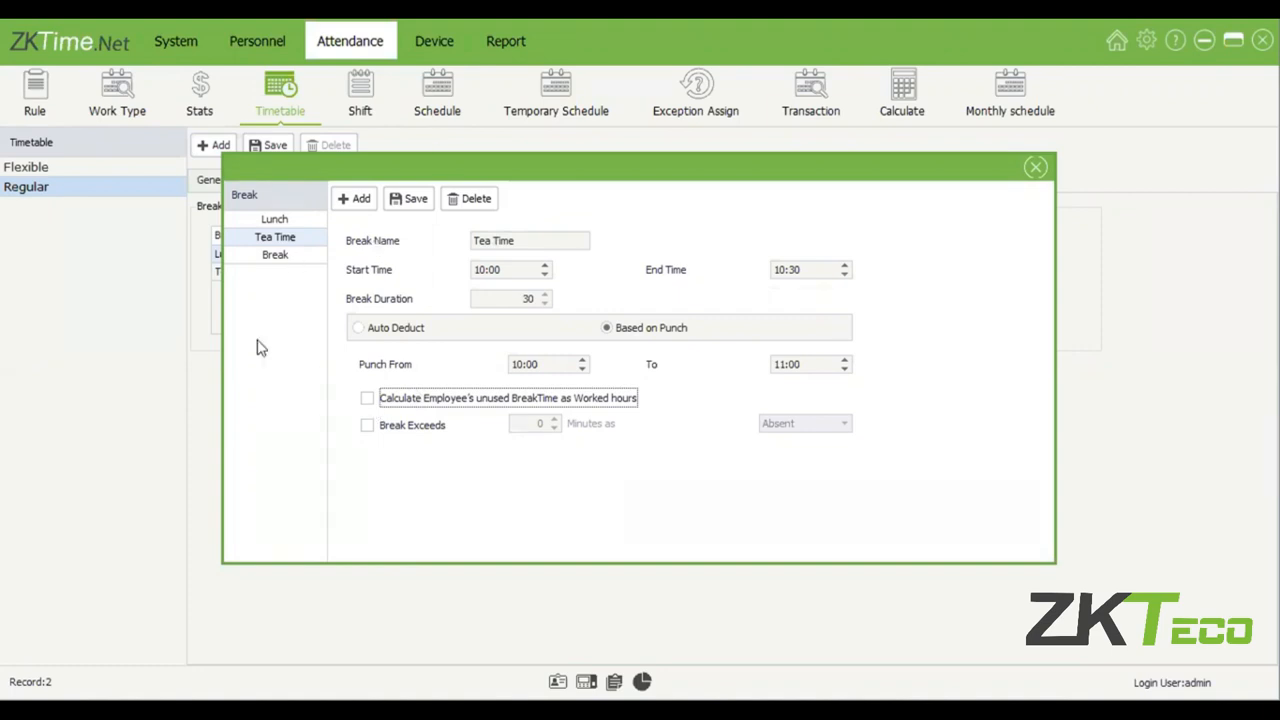
left_click(368, 399)
left_click(368, 425)
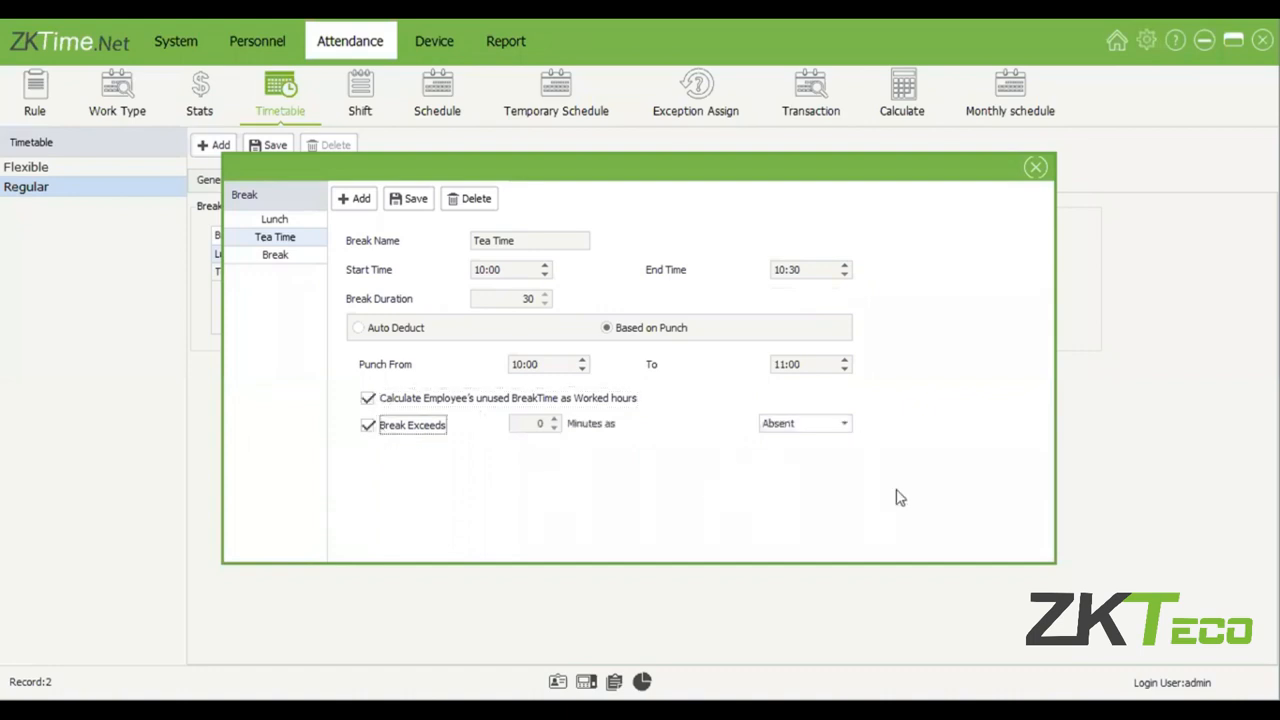
left_click(816, 425)
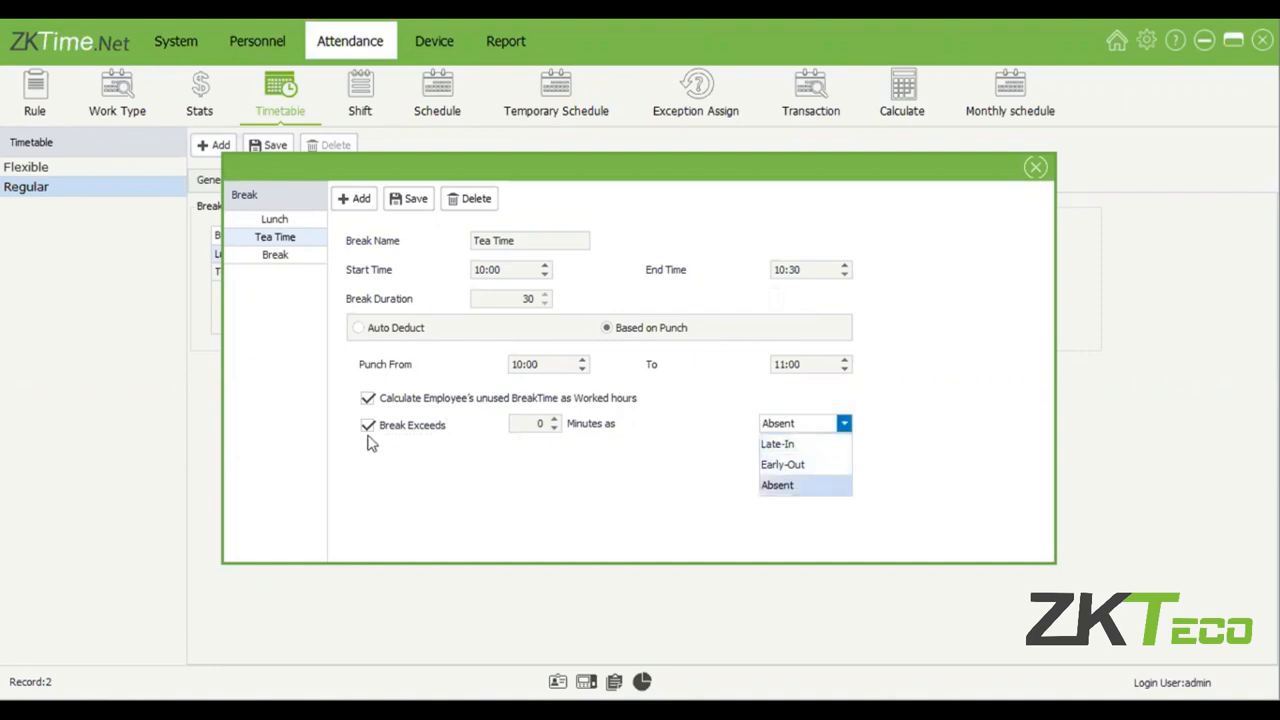
left_click(431, 427)
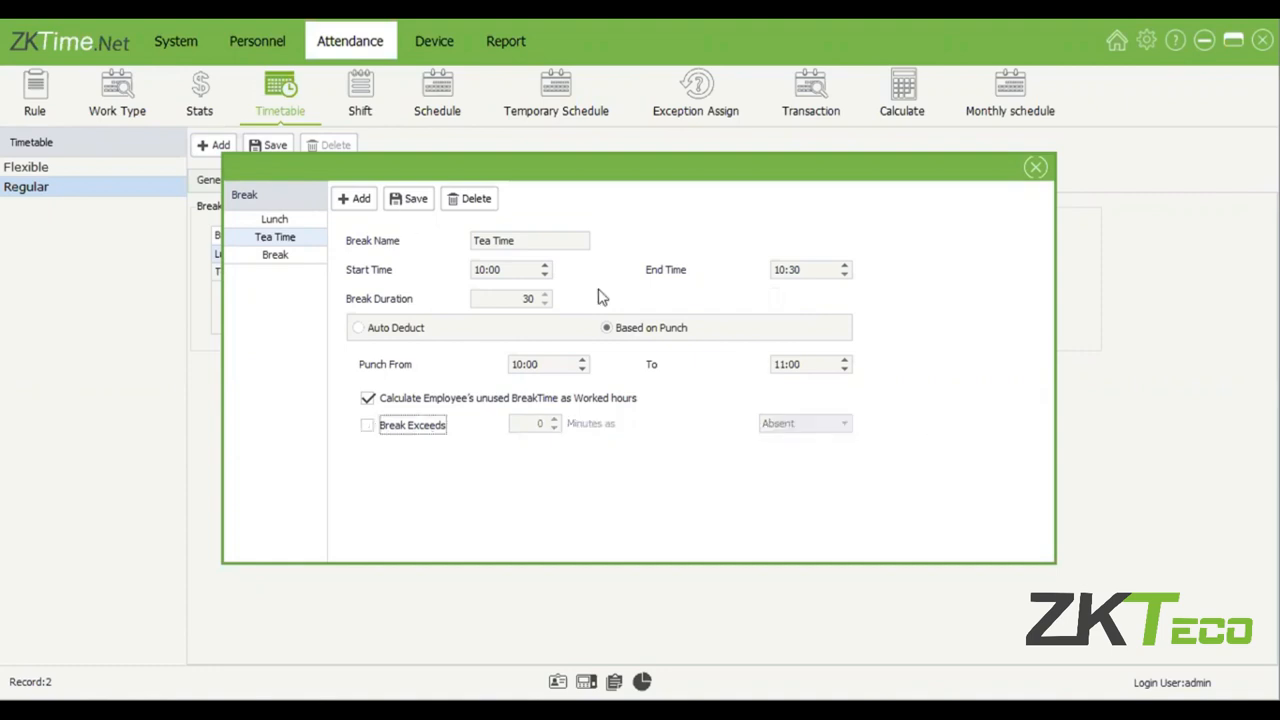
left_click(1042, 176)
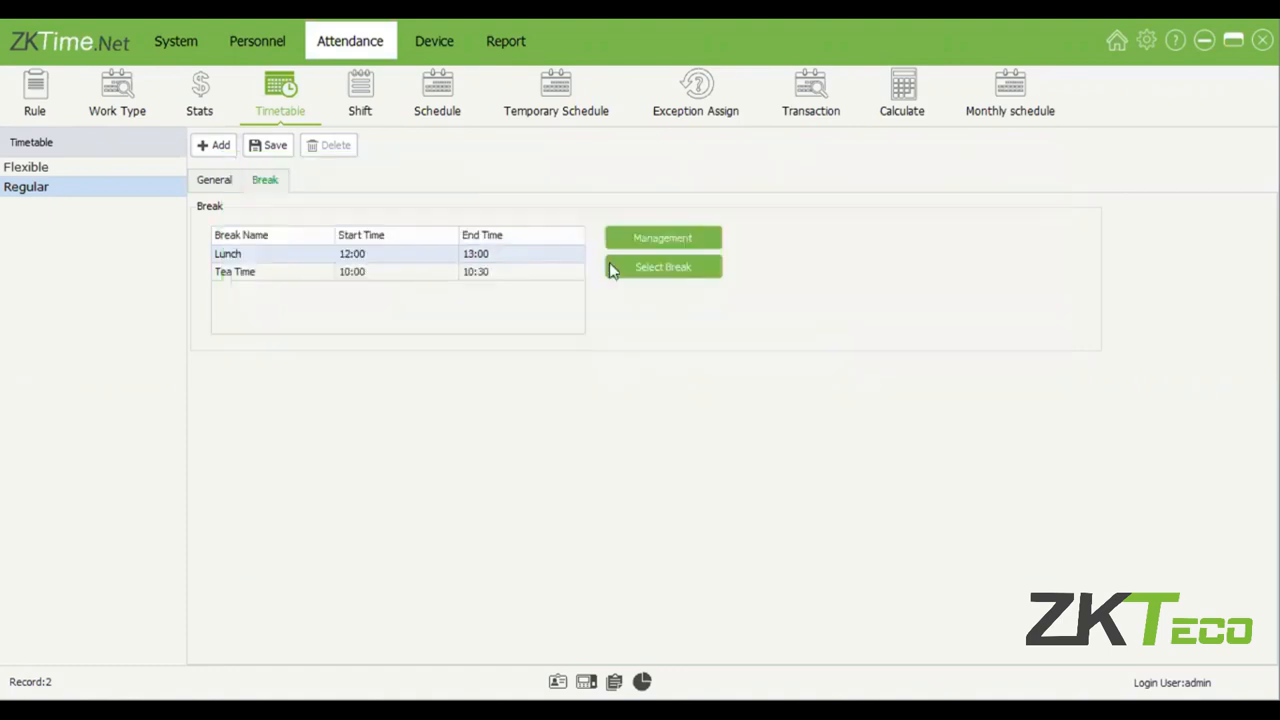
Assign the Lunch, Tea Time and Break breaks to the Regular timetable.
left_click(650, 268)
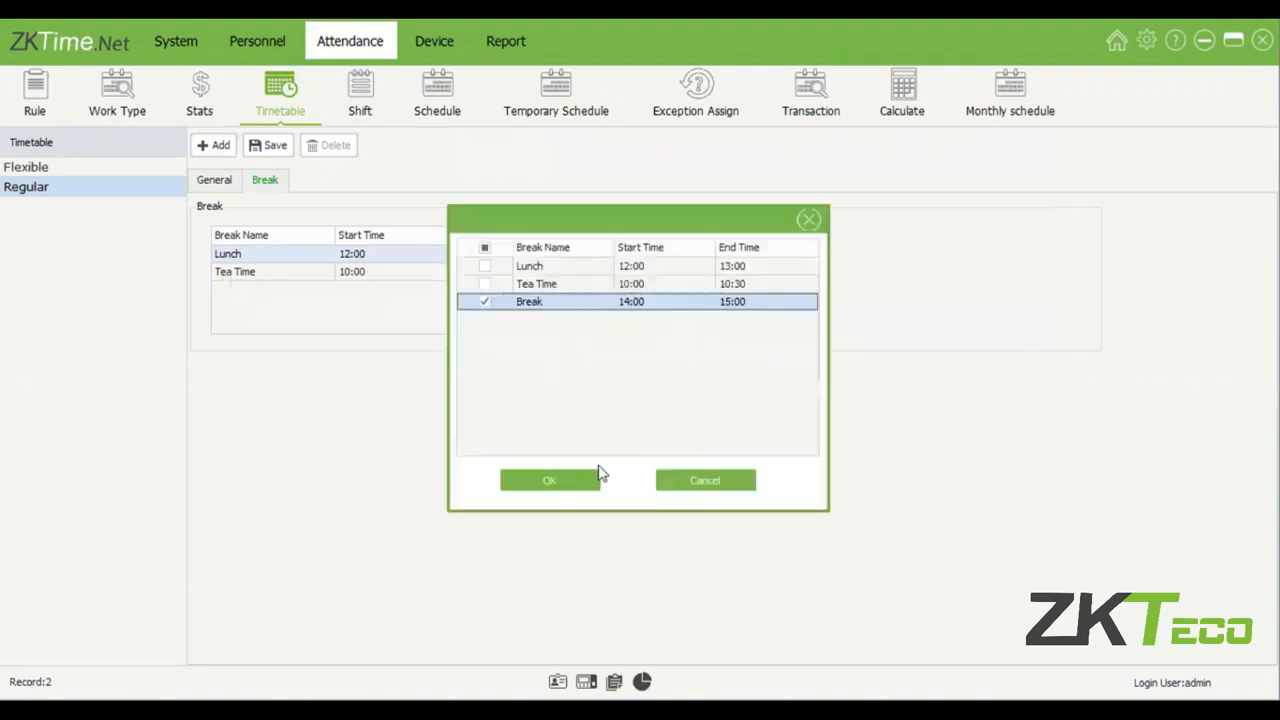
left_click(484, 248)
left_click(549, 480)
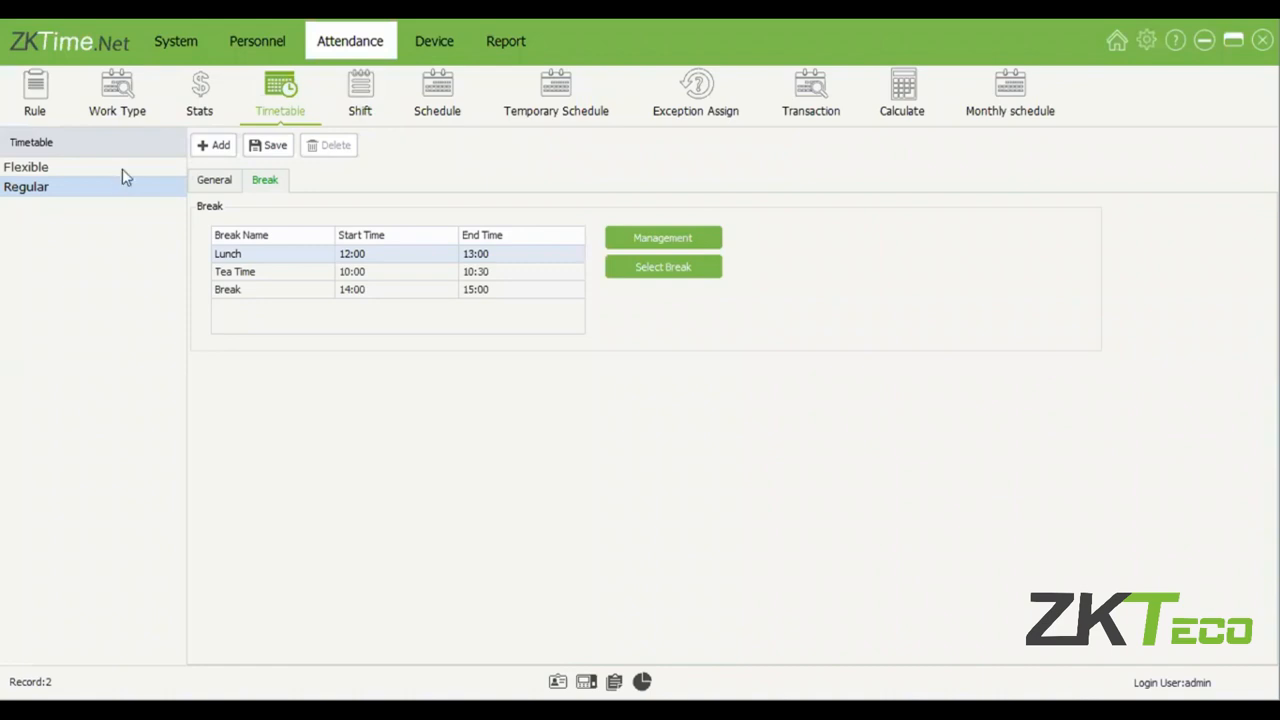
Delete the esxdrctfvgb shift from the shift list.
left_click(362, 106)
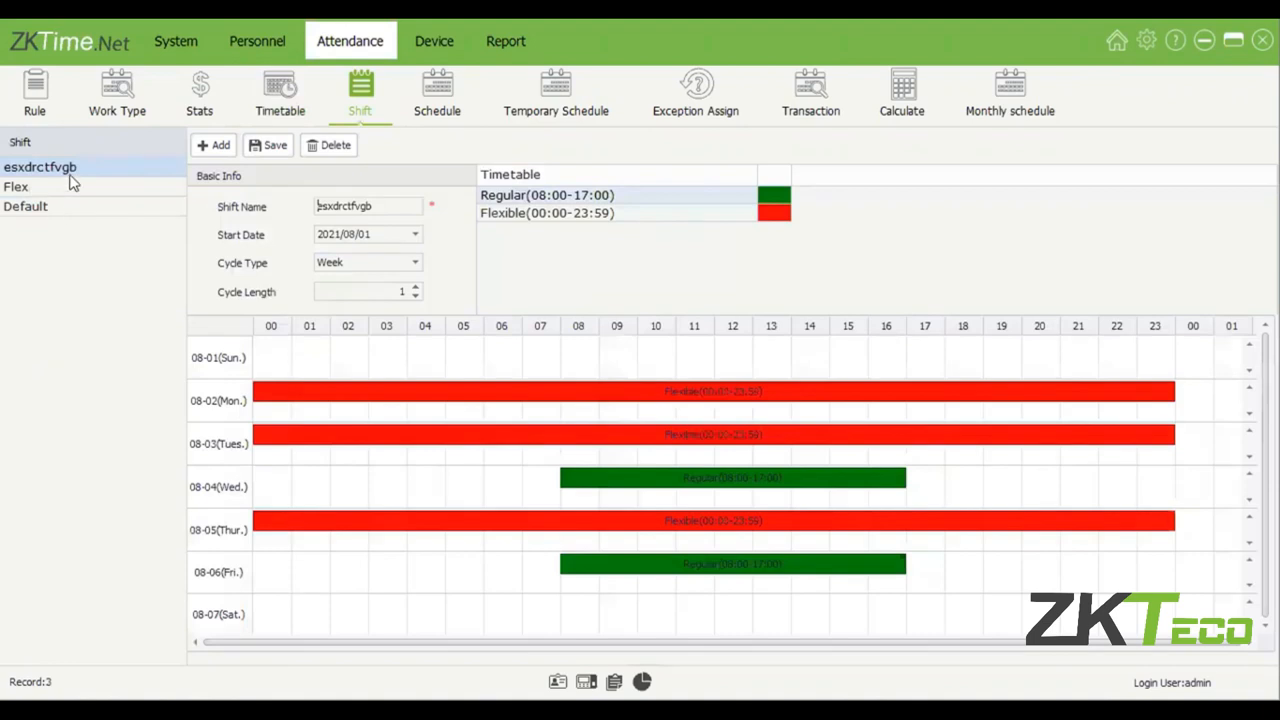
left_click(72, 185)
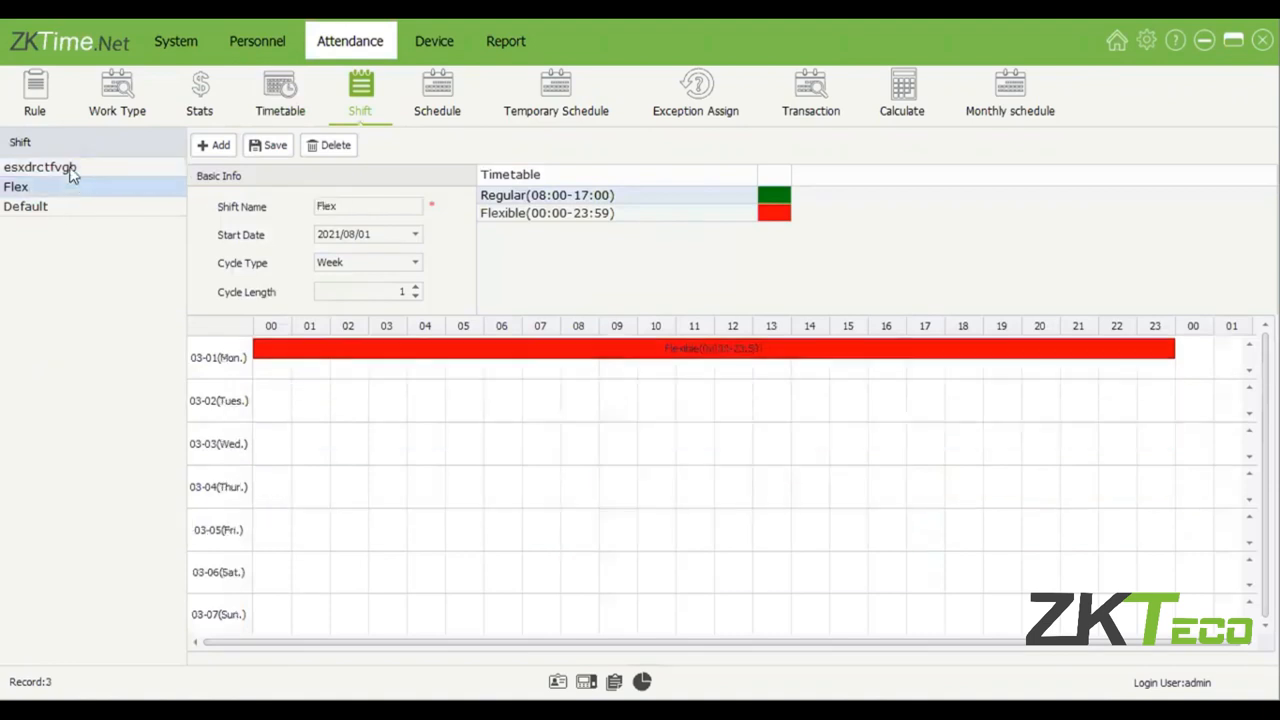
left_click(45, 170)
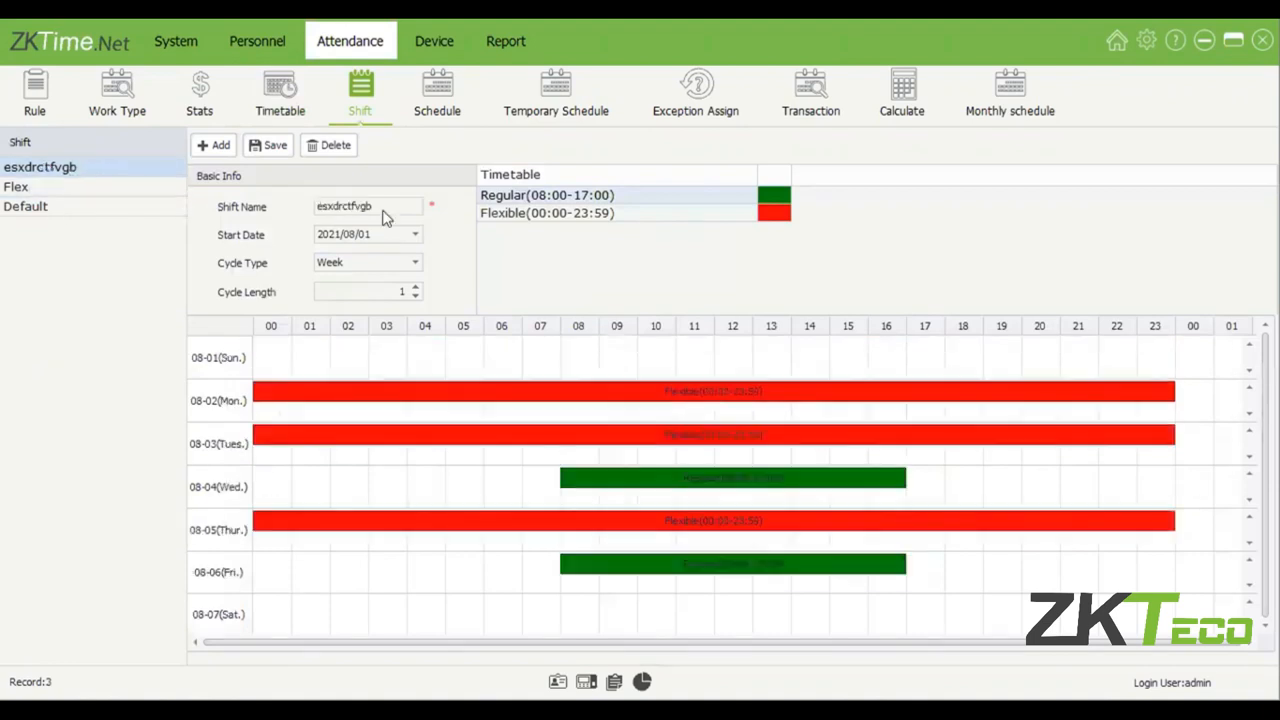
left_click(602, 427)
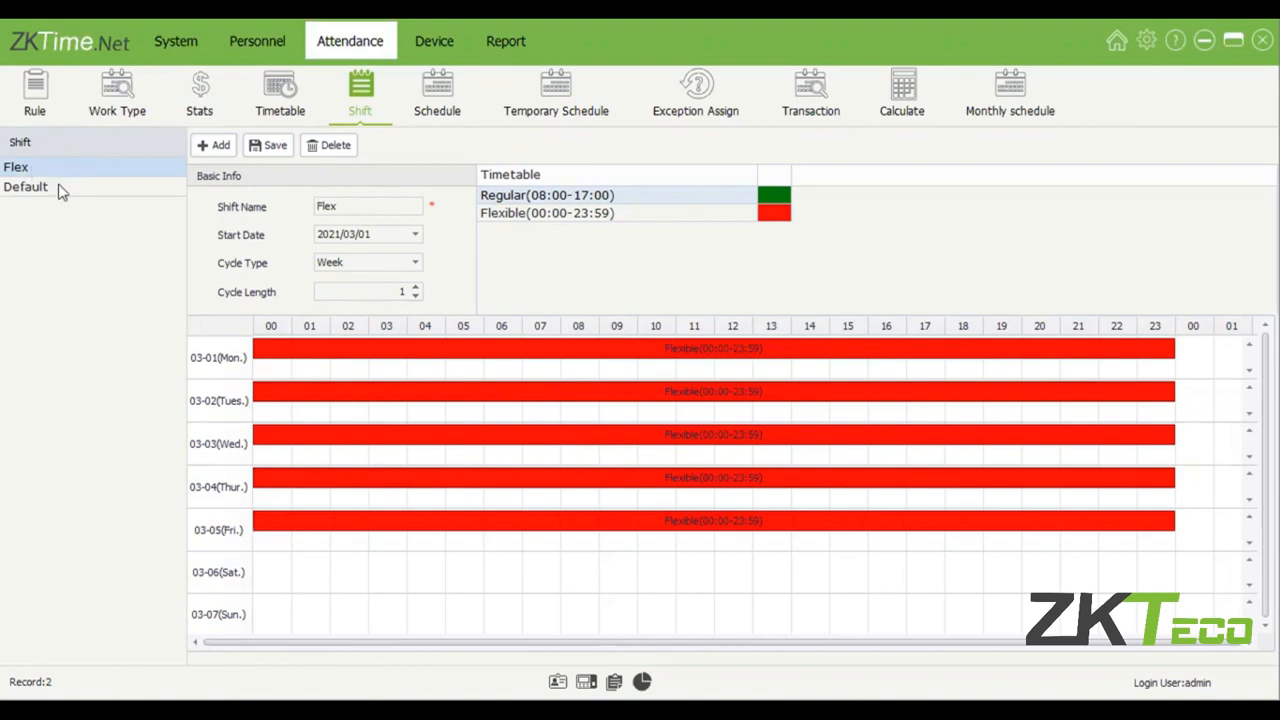
Review which timetables the Default and Flex shifts assign to each weekday.
left_click(92, 180)
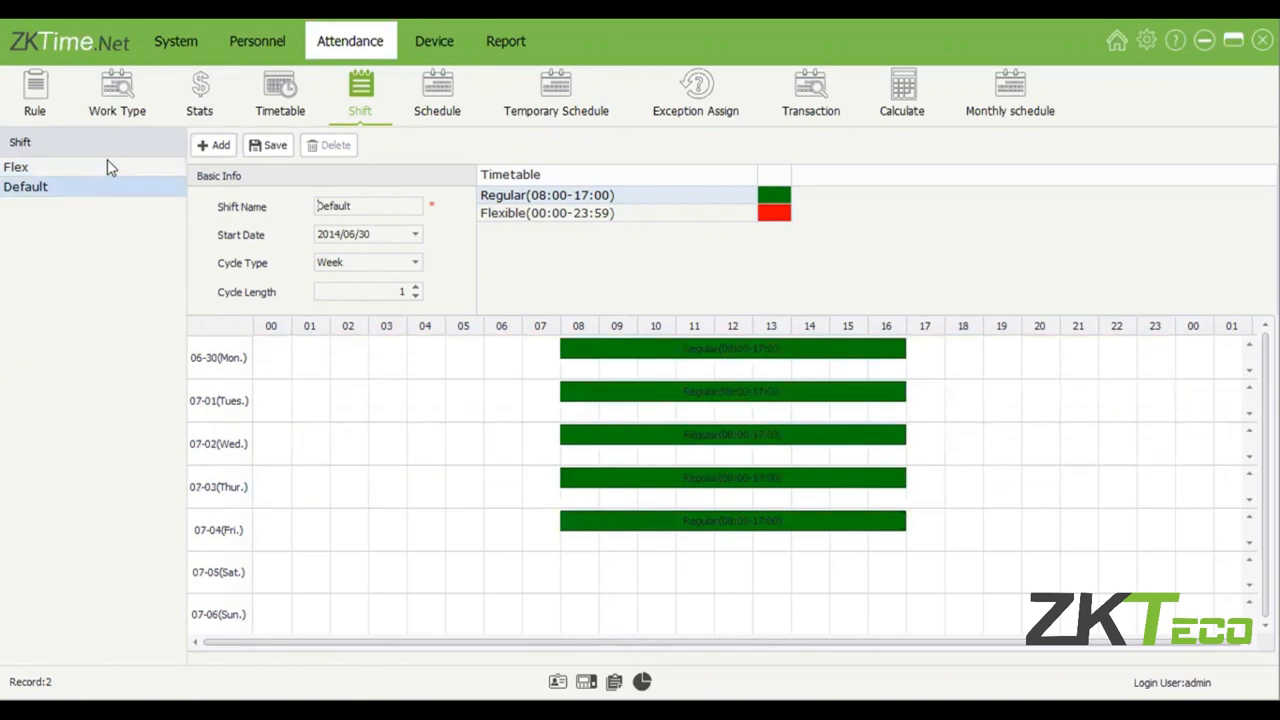
left_click(160, 170)
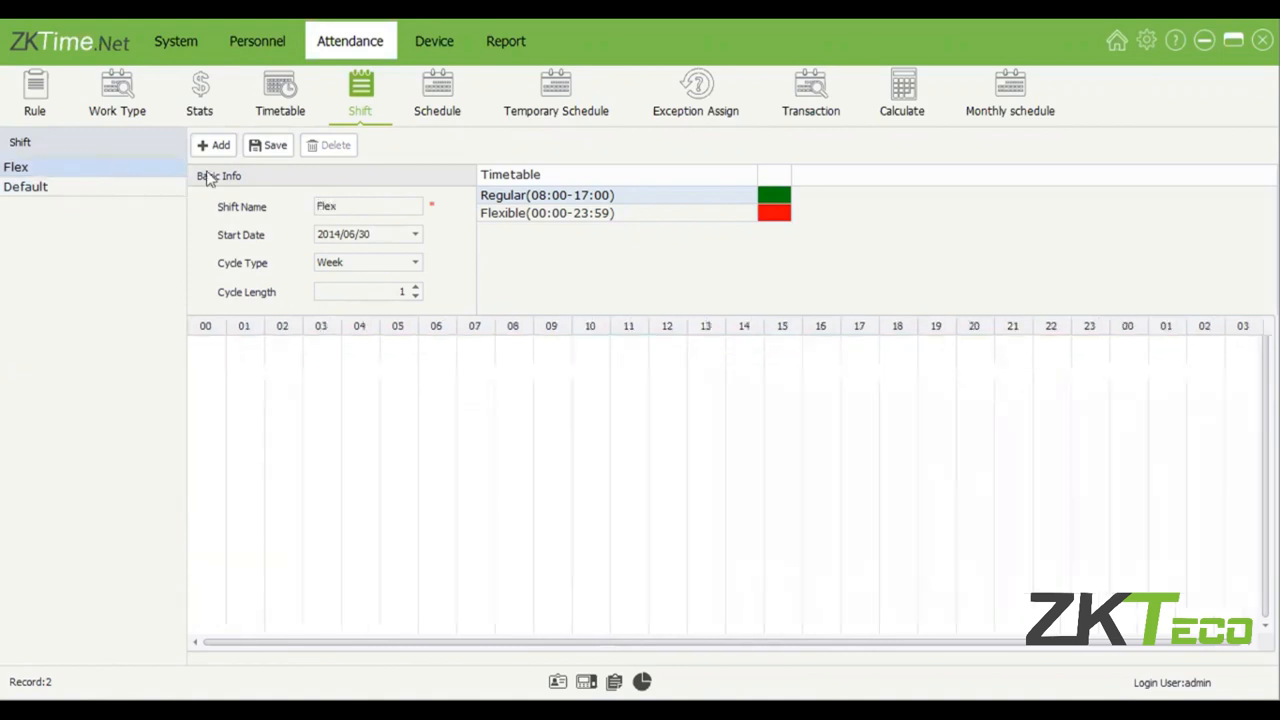
left_click(145, 176)
left_click(147, 185)
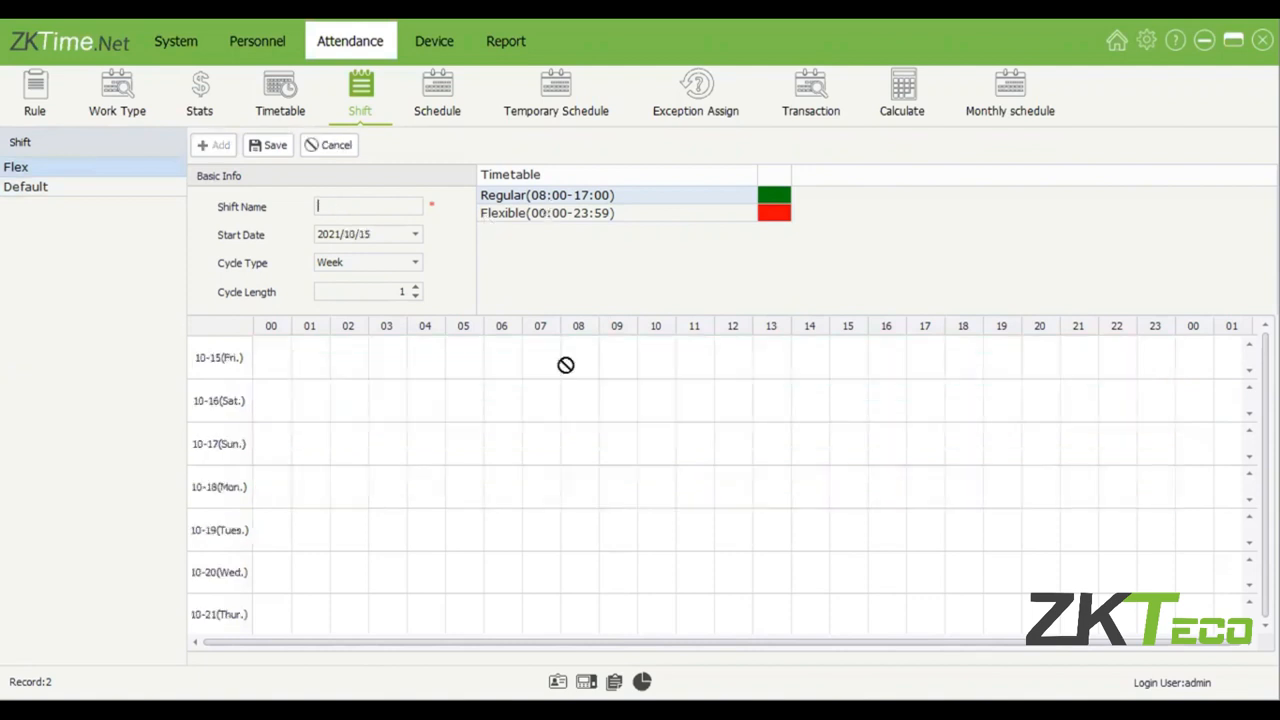
Try a new weekly shift with the Regular timetable on Friday and Saturday and the Flexible timetable on Sunday and Tuesday.
left_click(617, 199)
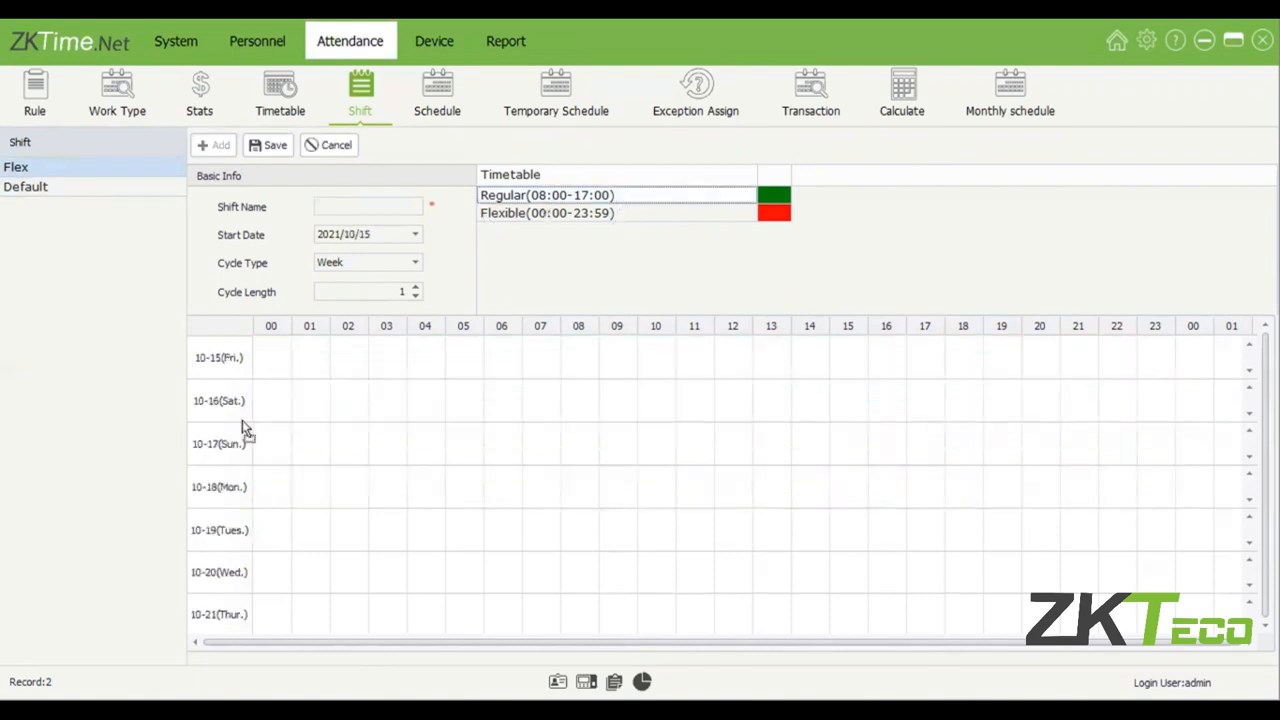
left_click(280, 366)
left_click_drag(580, 200, 581, 212)
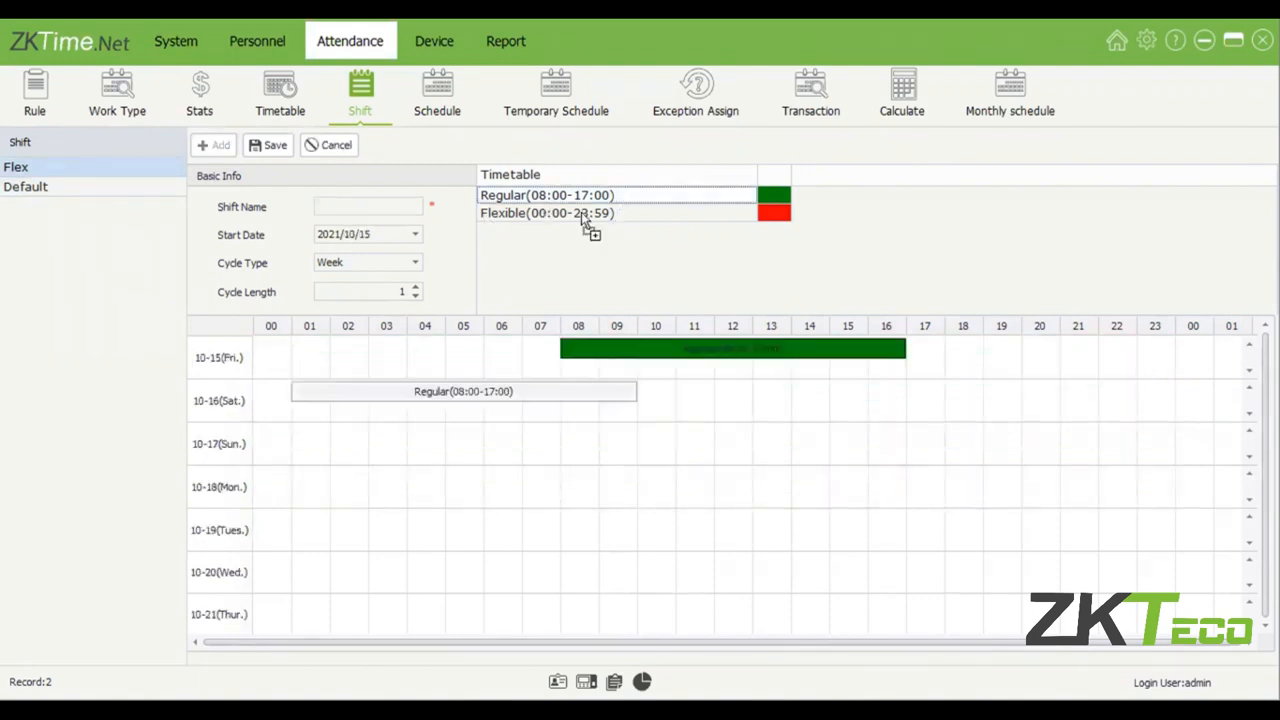
left_click_drag(617, 454, 617, 455)
left_click_drag(670, 214, 766, 520)
Try adding the Regular timetable to Monday and replacing Sunday's Flexible timetable with Regular, and discard the new shift.
left_click_drag(714, 203, 659, 438)
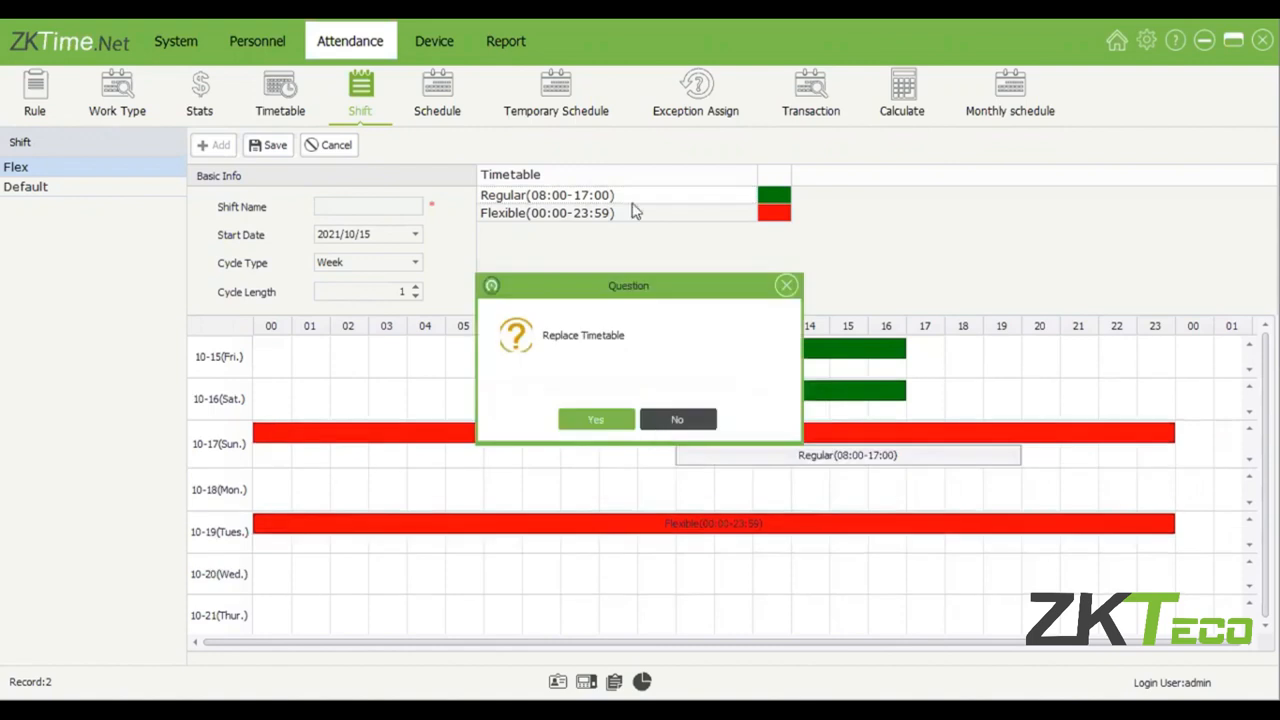
key("Return")
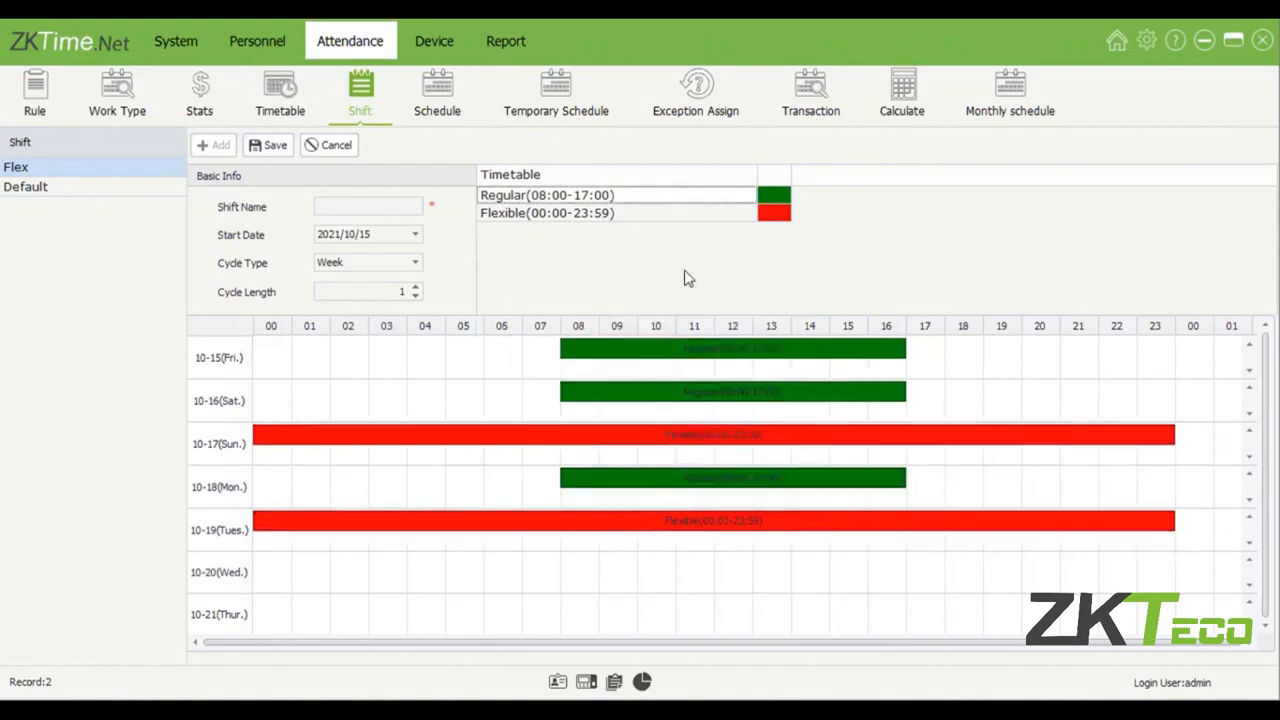
left_click_drag(728, 203, 690, 398)
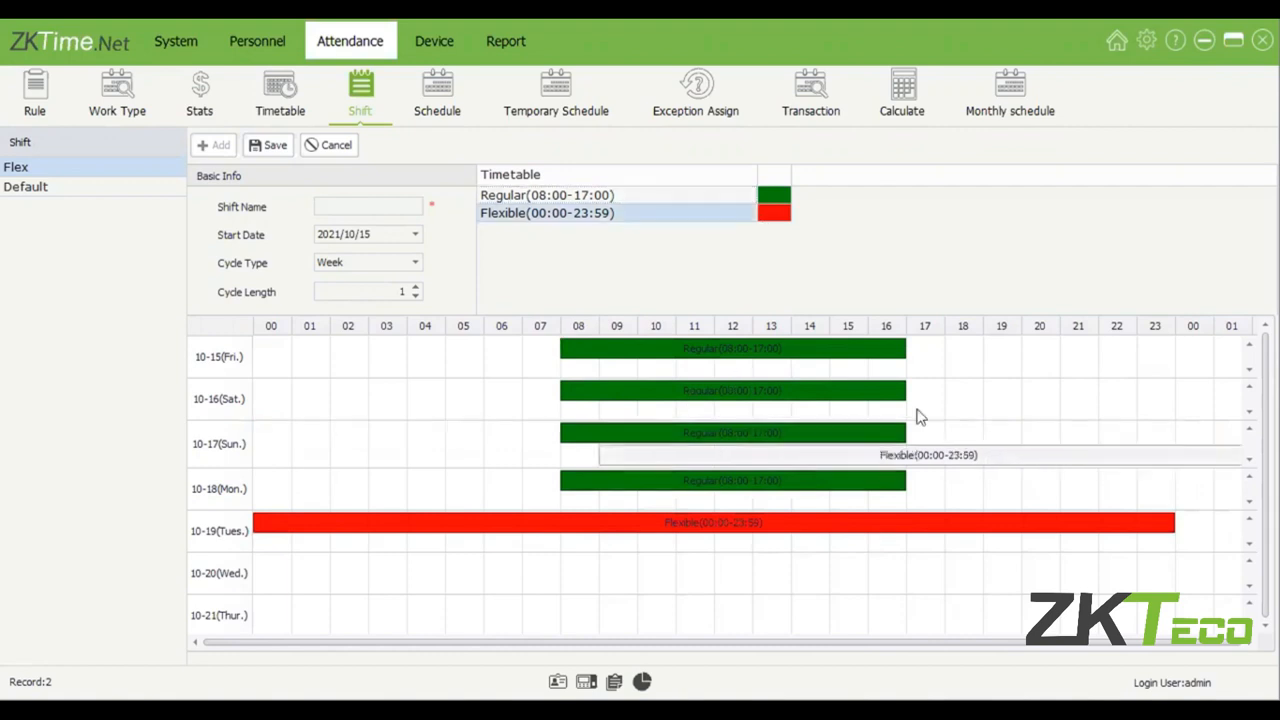
left_click_drag(930, 413, 988, 470)
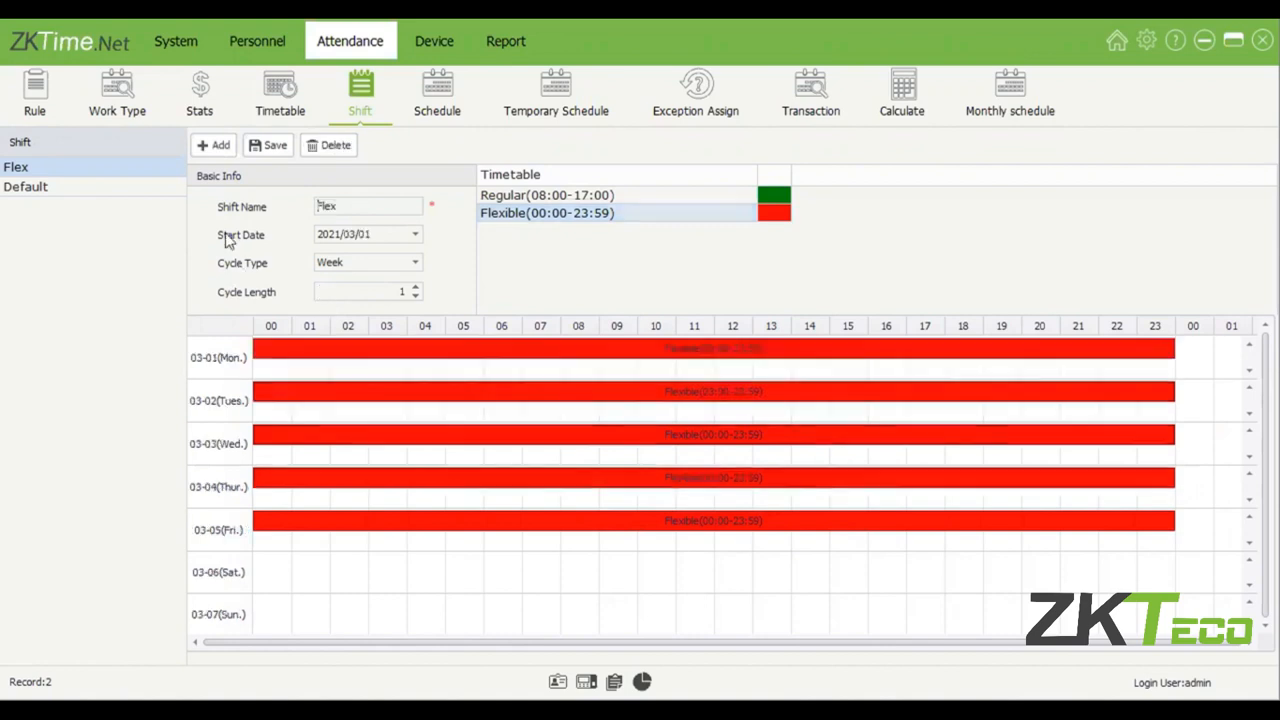
Compare the start date, cycle type and cycle length of the Flex and Default shifts.
left_click(122, 168)
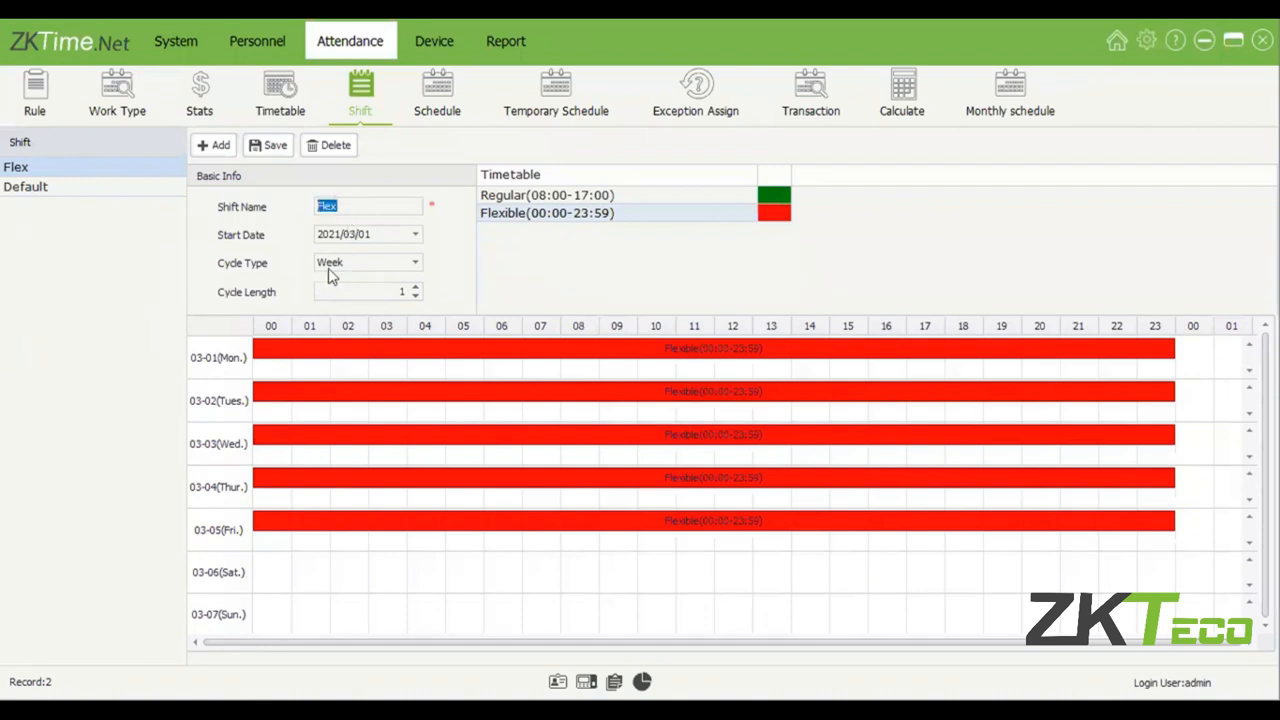
left_click(166, 193)
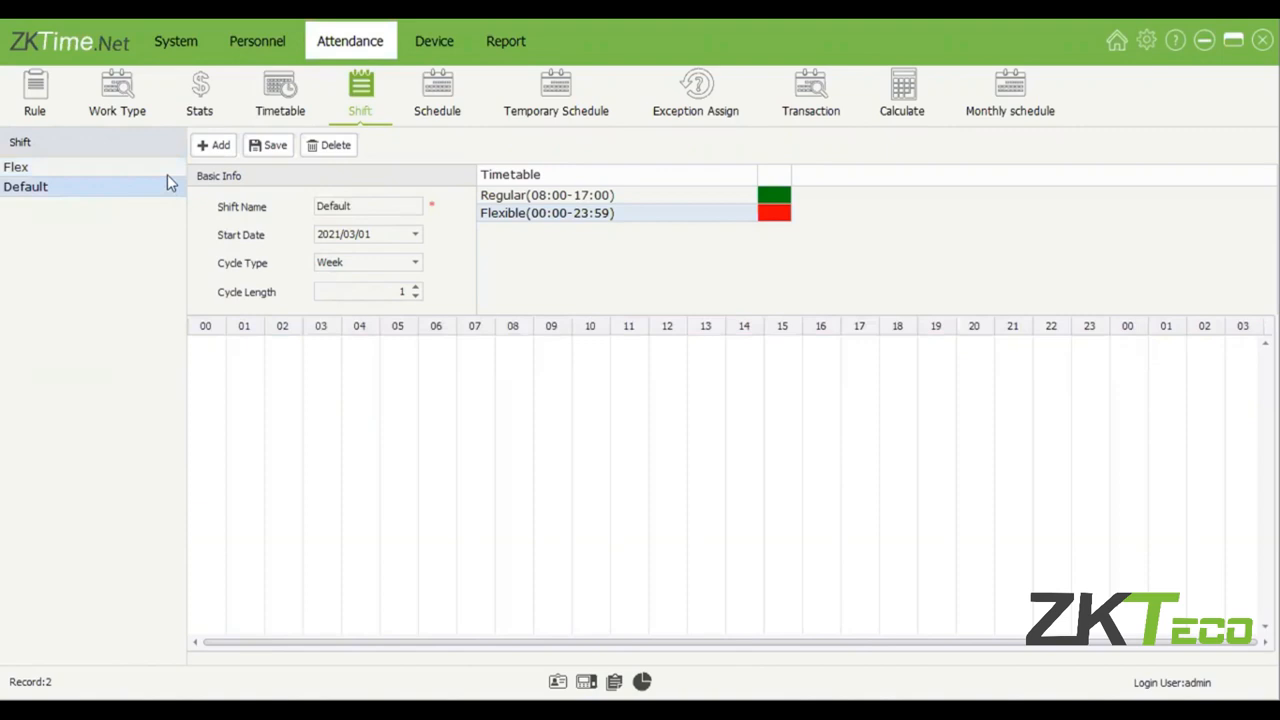
left_click(164, 169)
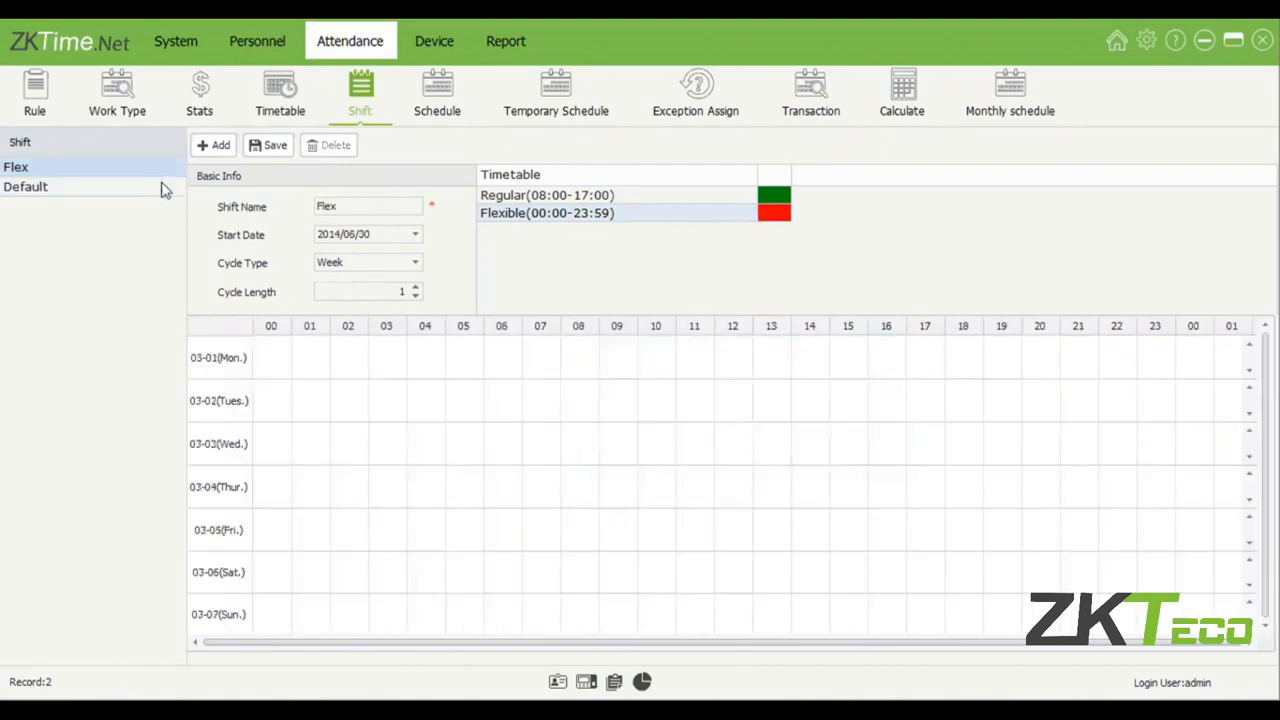
left_click(166, 188)
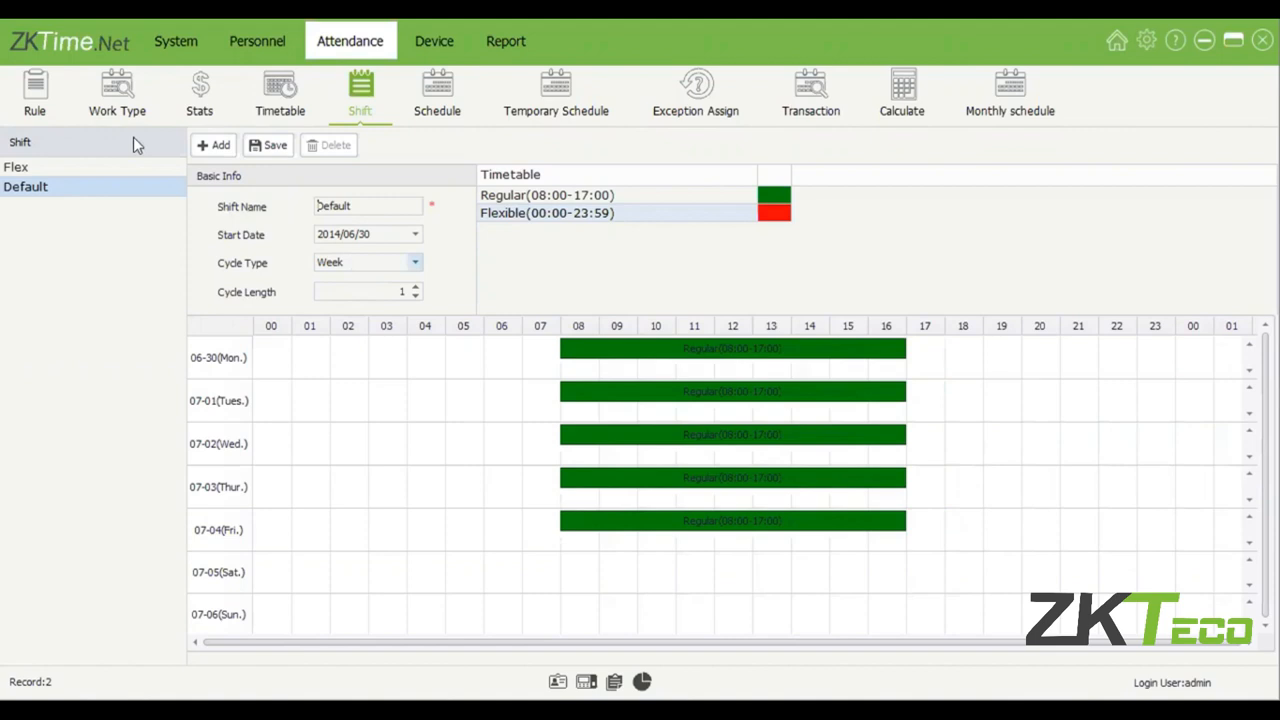
Set the Default shift's cycle length to 2 weeks.
left_click(58, 170)
left_click(58, 186)
left_click(415, 286)
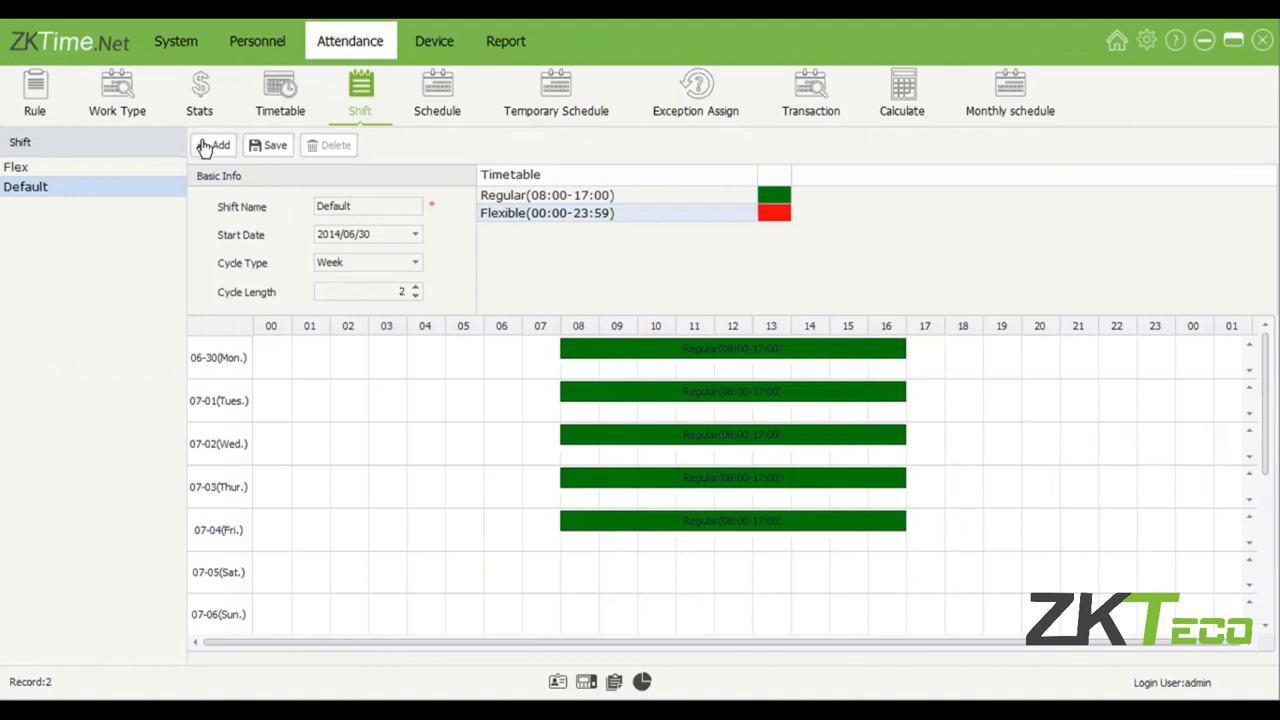
Add a new shift with the start date 2021/10/11.
left_click(212, 145)
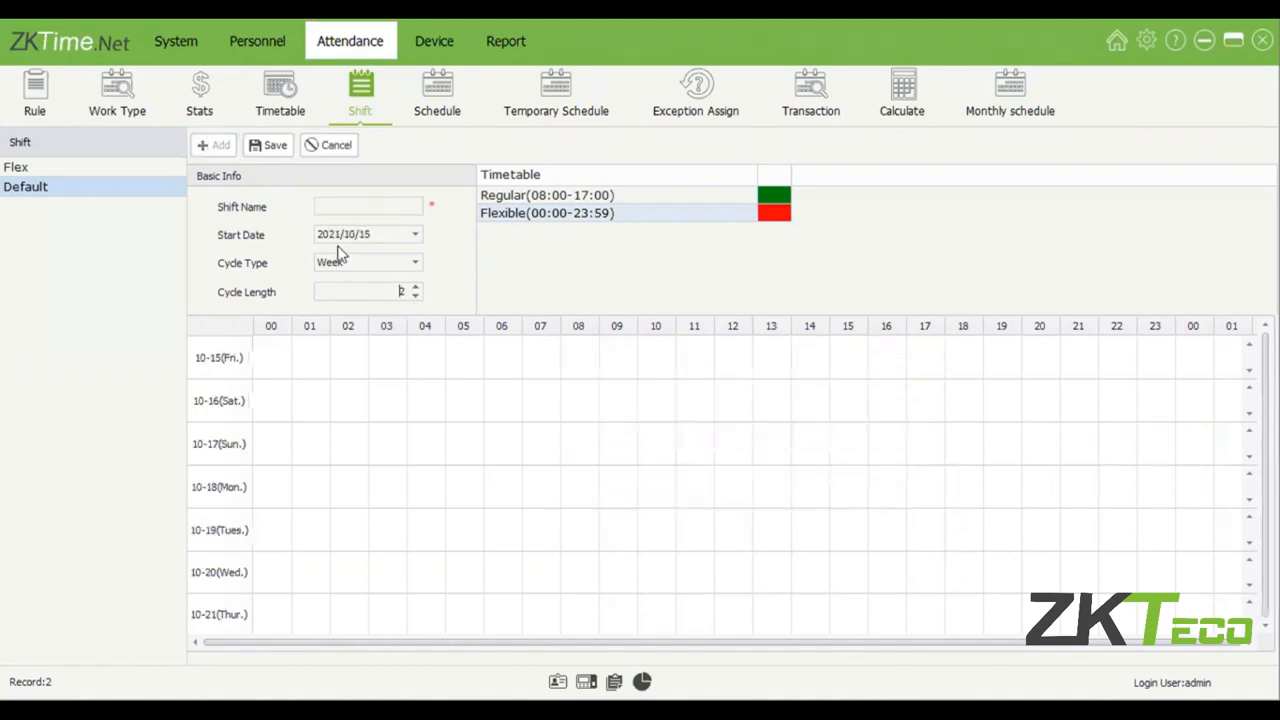
left_click(357, 234)
left_click(414, 235)
left_click(365, 316)
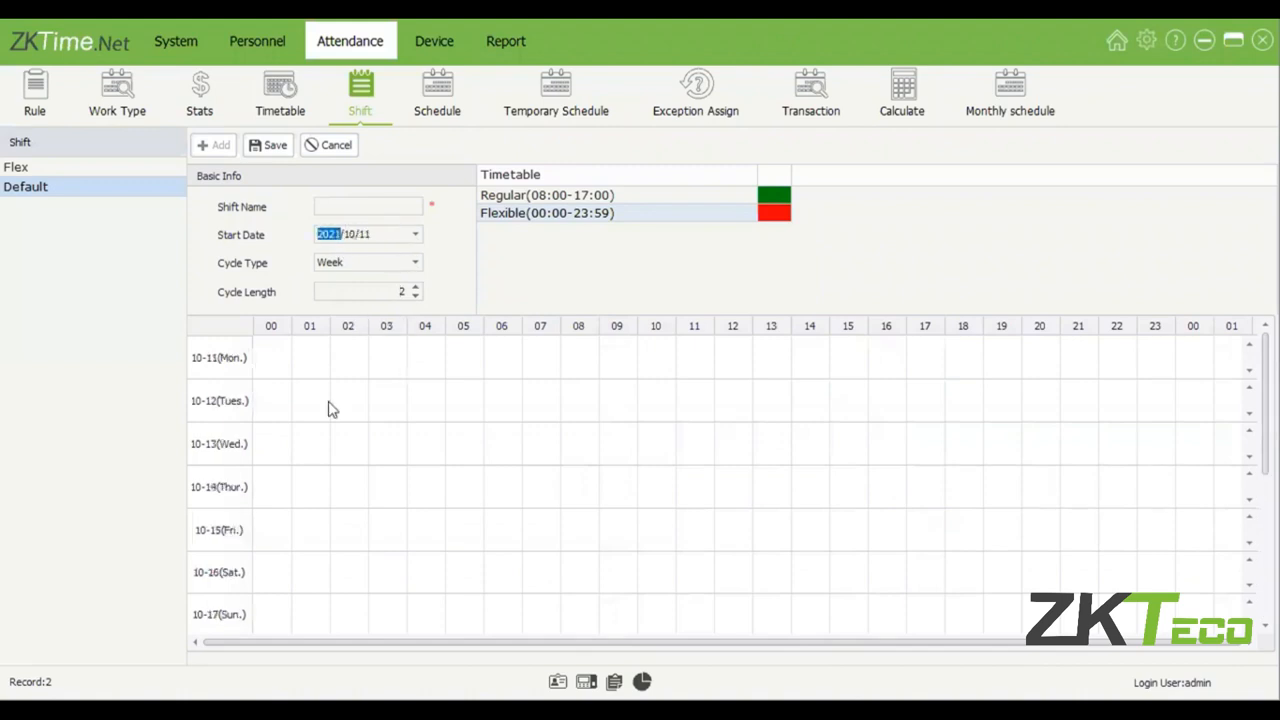
Place the Regular (08:00-17:00) timetable on Monday 10-11 through Friday 10-15 of the new shift.
left_click(299, 374)
left_click(332, 366)
left_click_drag(673, 200, 573, 364)
left_click_drag(628, 194, 589, 402)
left_click_drag(724, 283, 663, 451)
left_click_drag(645, 196, 626, 524)
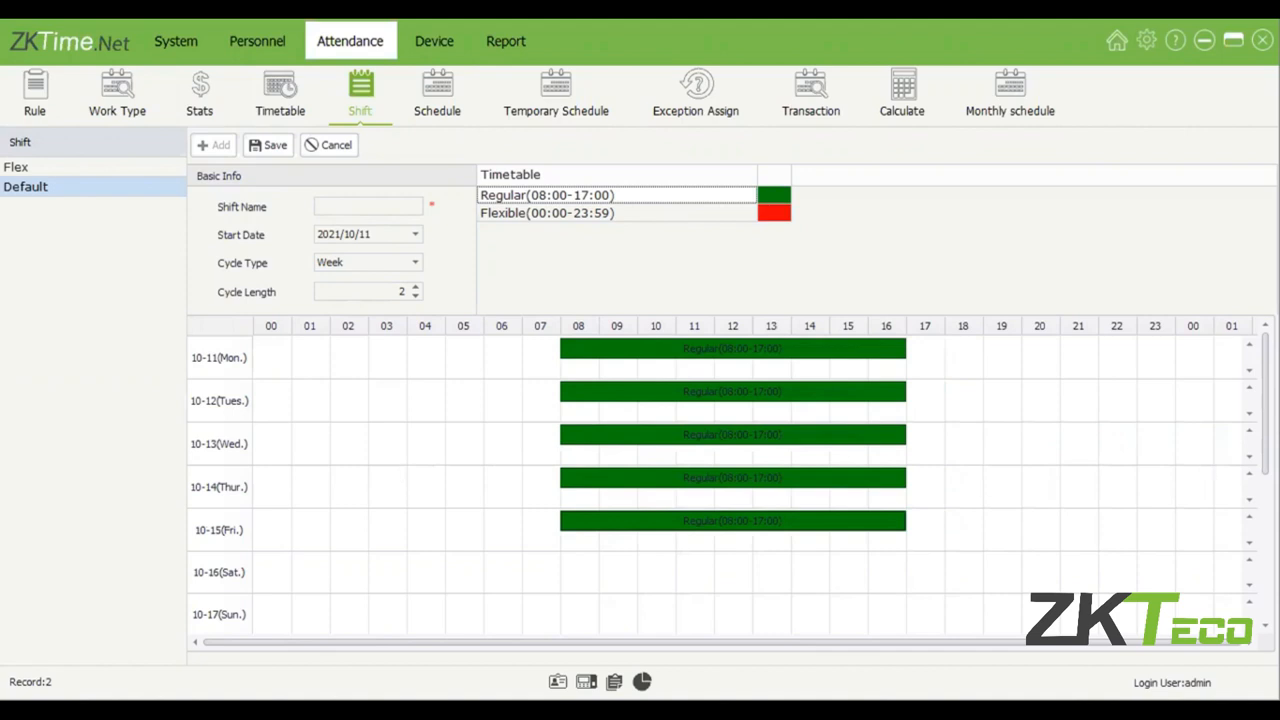
Place the Flexible (00:00-23:59) timetable on Monday 10-18 through Friday 10-22, the new shift's second week.
scroll(720, 480, "down", 1)
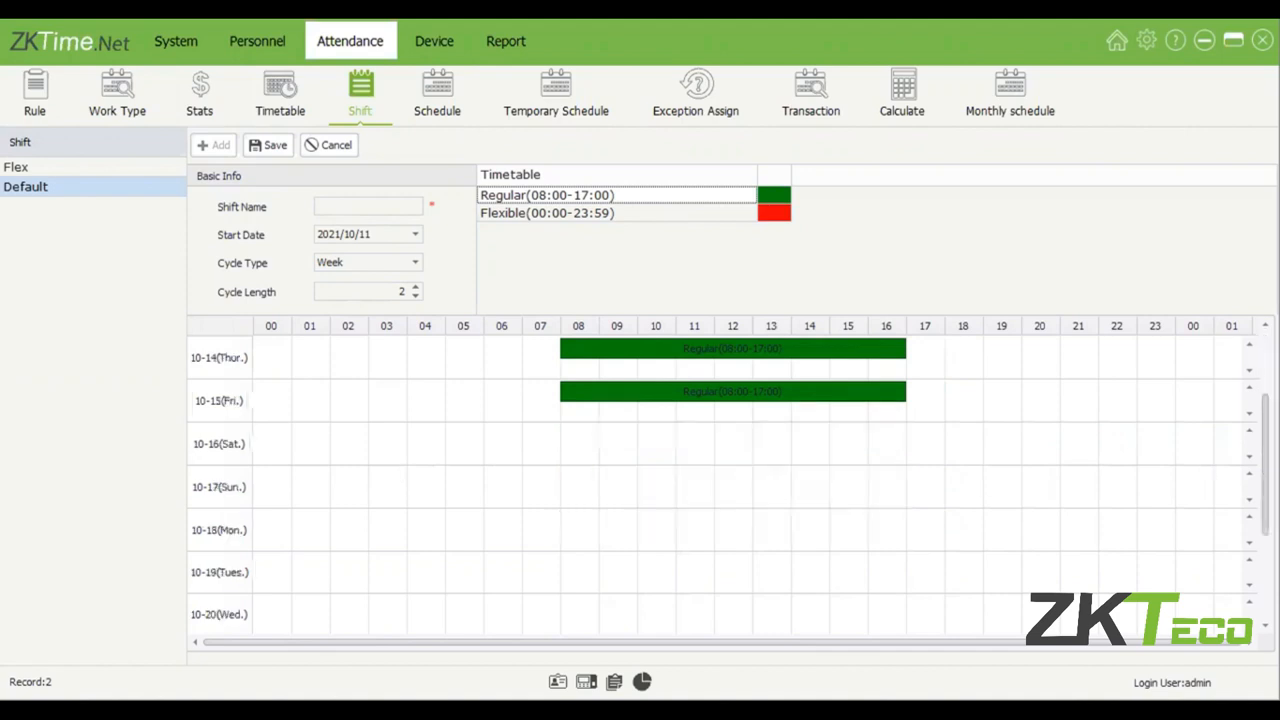
left_click_drag(774, 212, 586, 443)
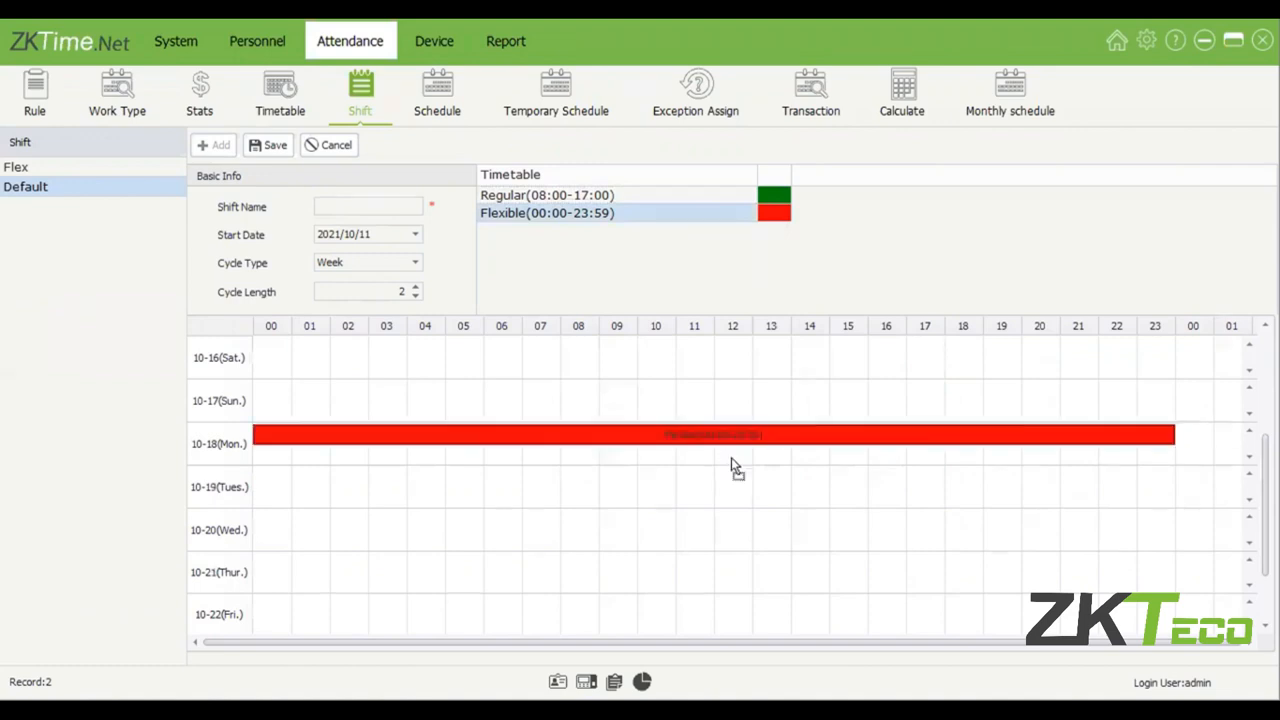
left_click_drag(731, 467, 733, 478)
left_click_drag(774, 212, 578, 566)
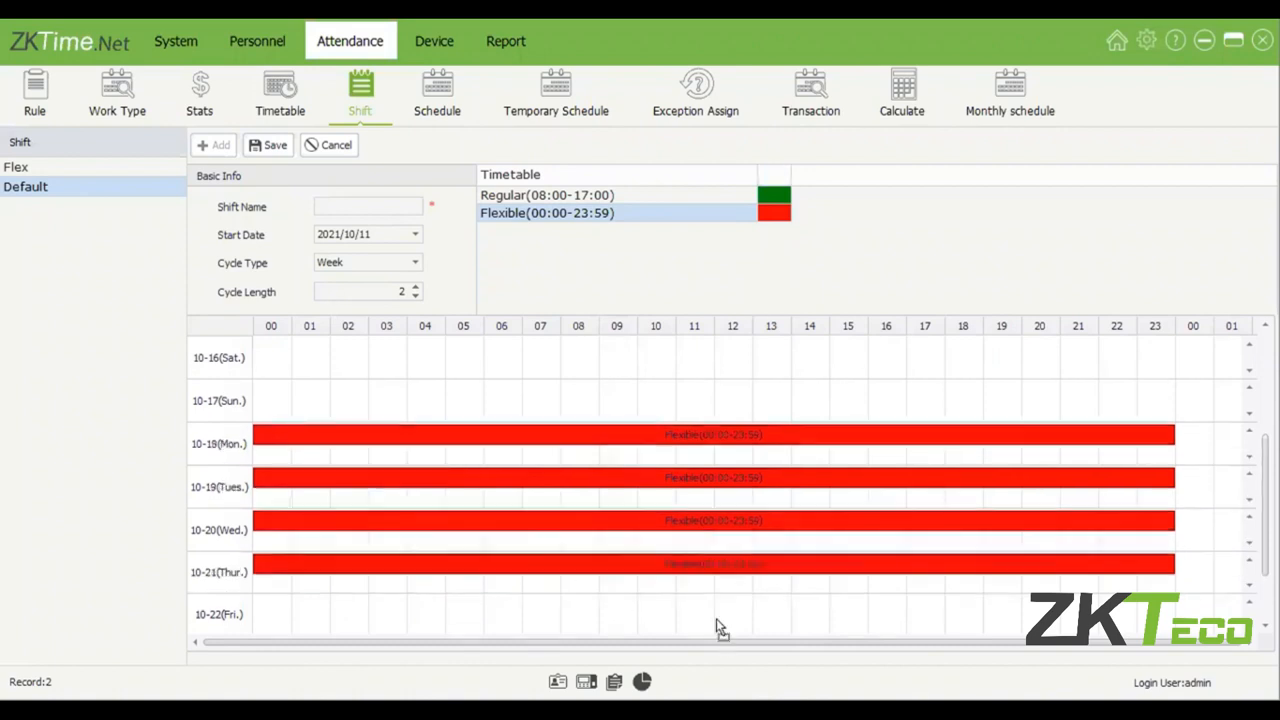
left_click_drag(716, 626, 716, 626)
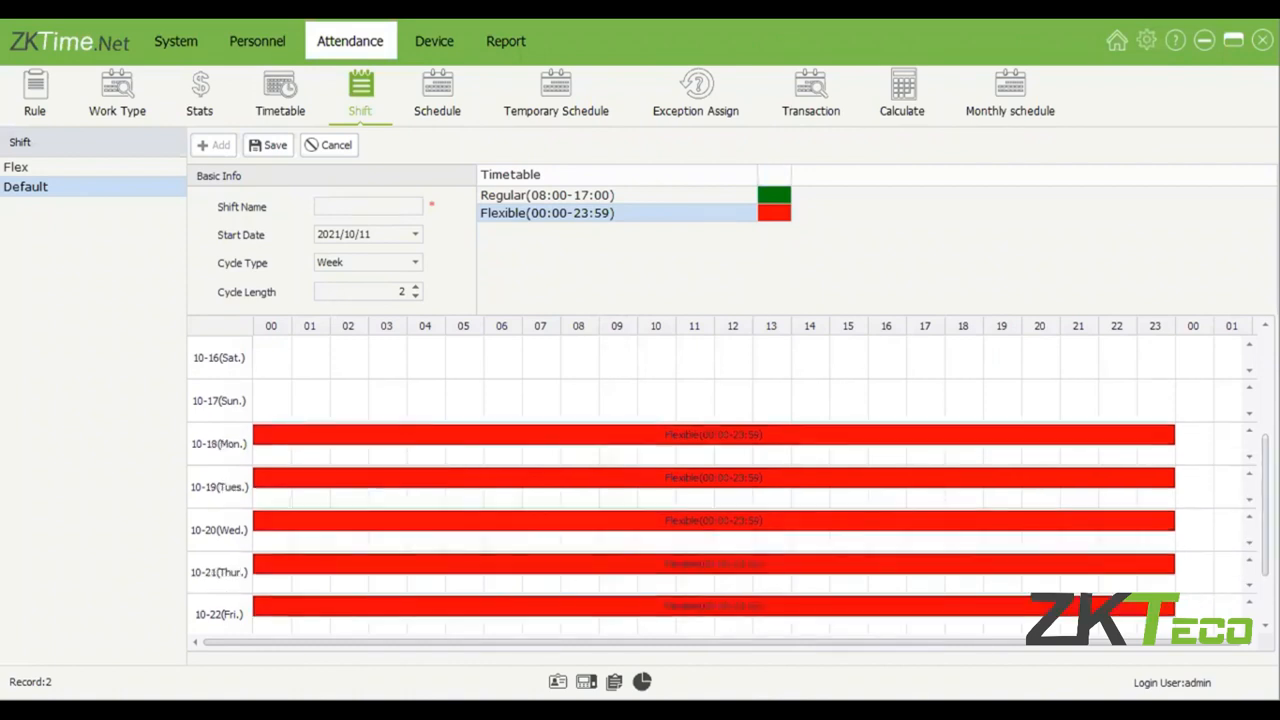
Name the new shift 2 and save it.
scroll(714, 480, "down", 1)
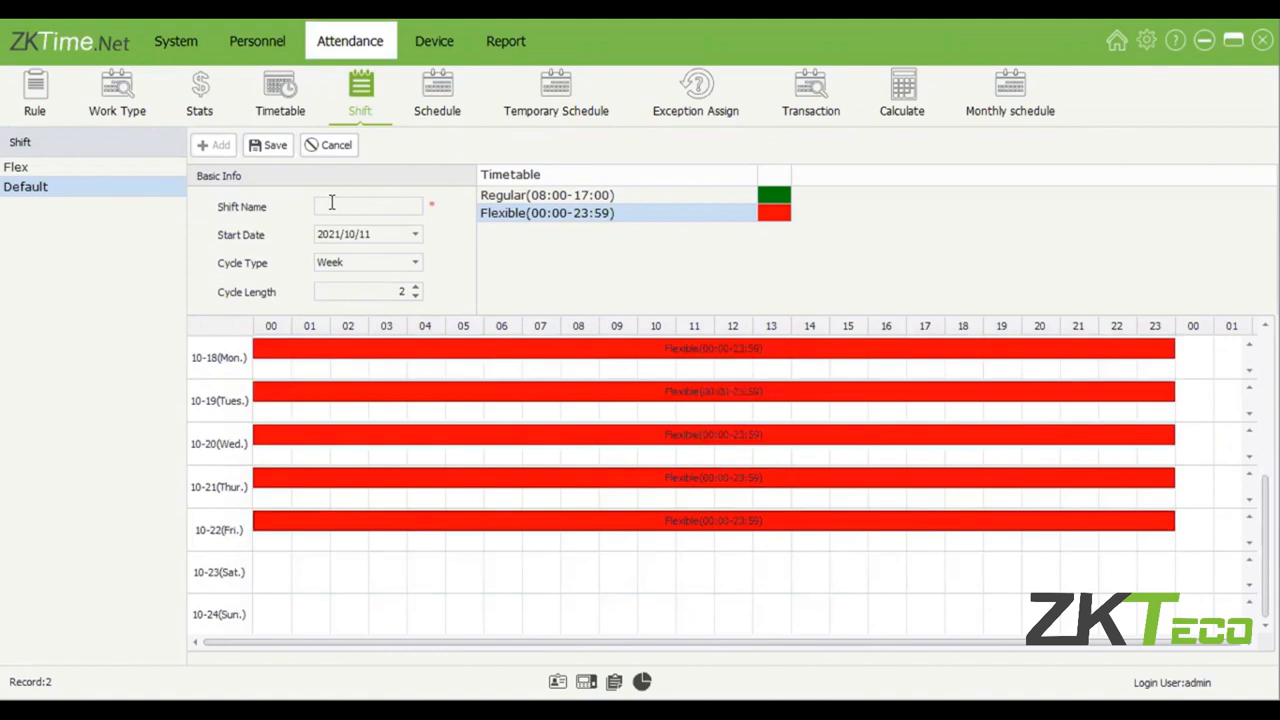
left_click(332, 203)
type("2")
left_click(268, 145)
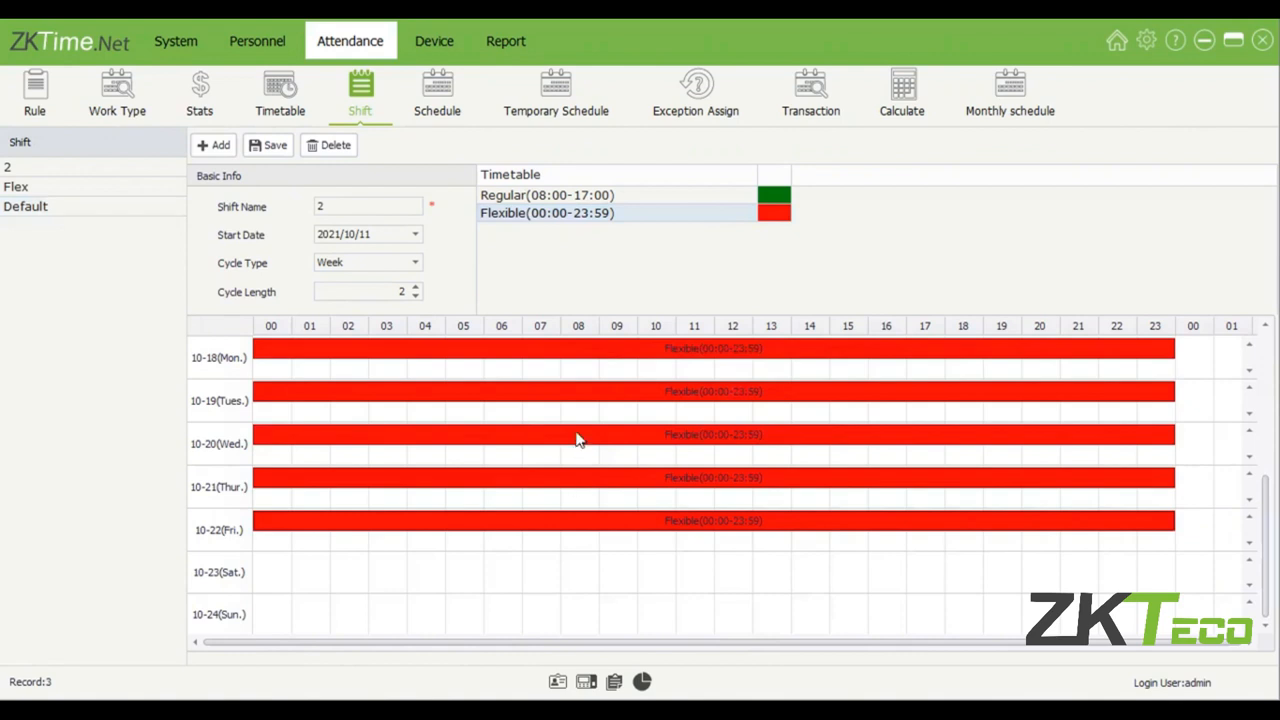
Review both weeks of shift 2 and its available cycle types.
scroll(577, 437, "up", 3)
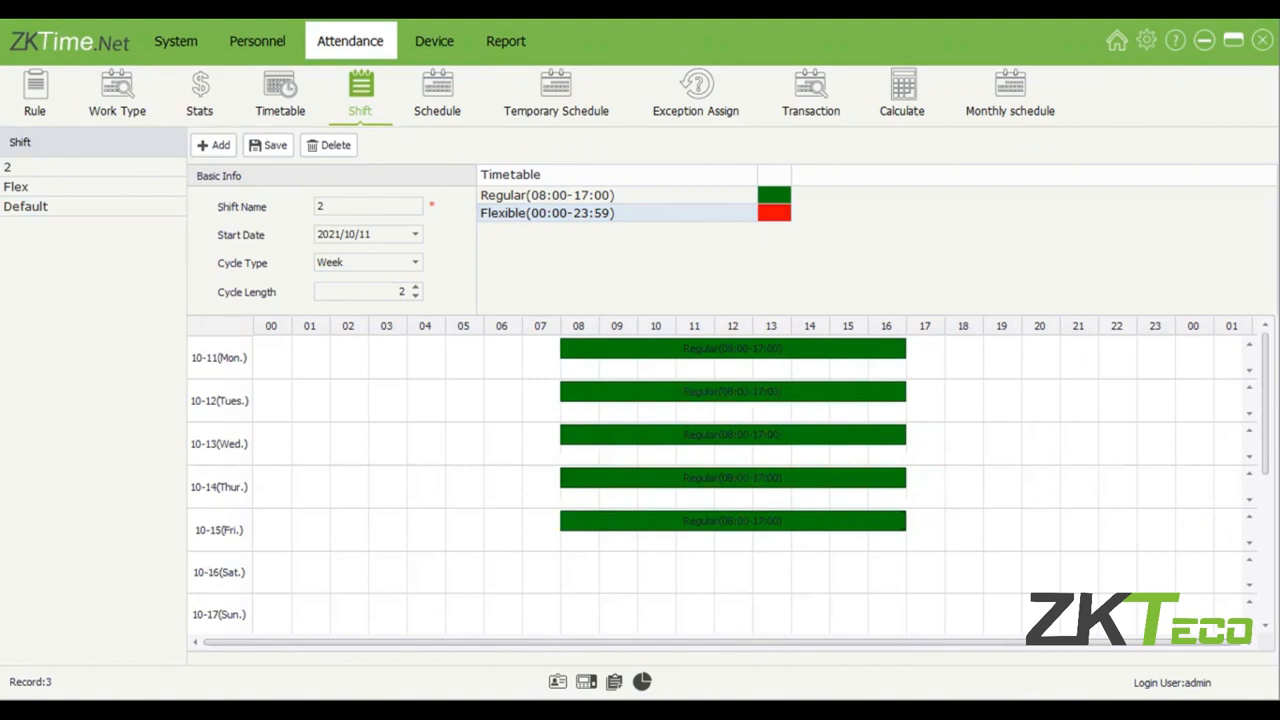
scroll(720, 480, "down", 1)
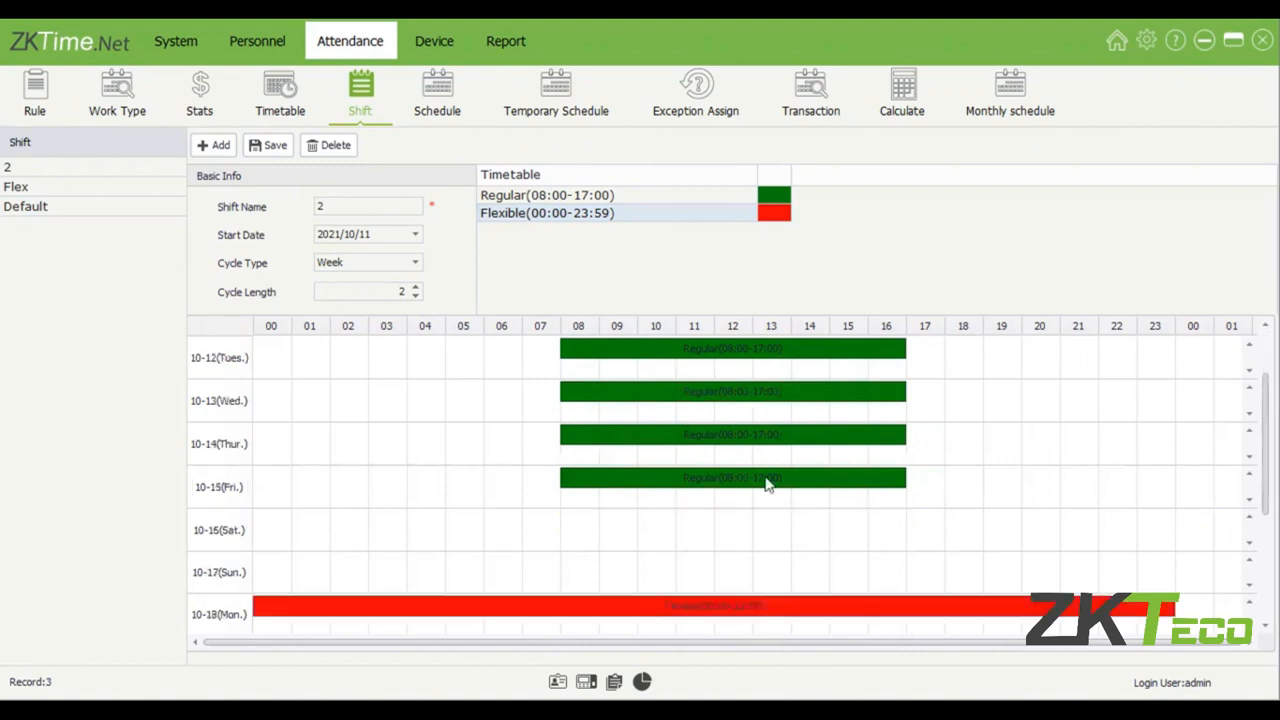
scroll(767, 483, "down", 3)
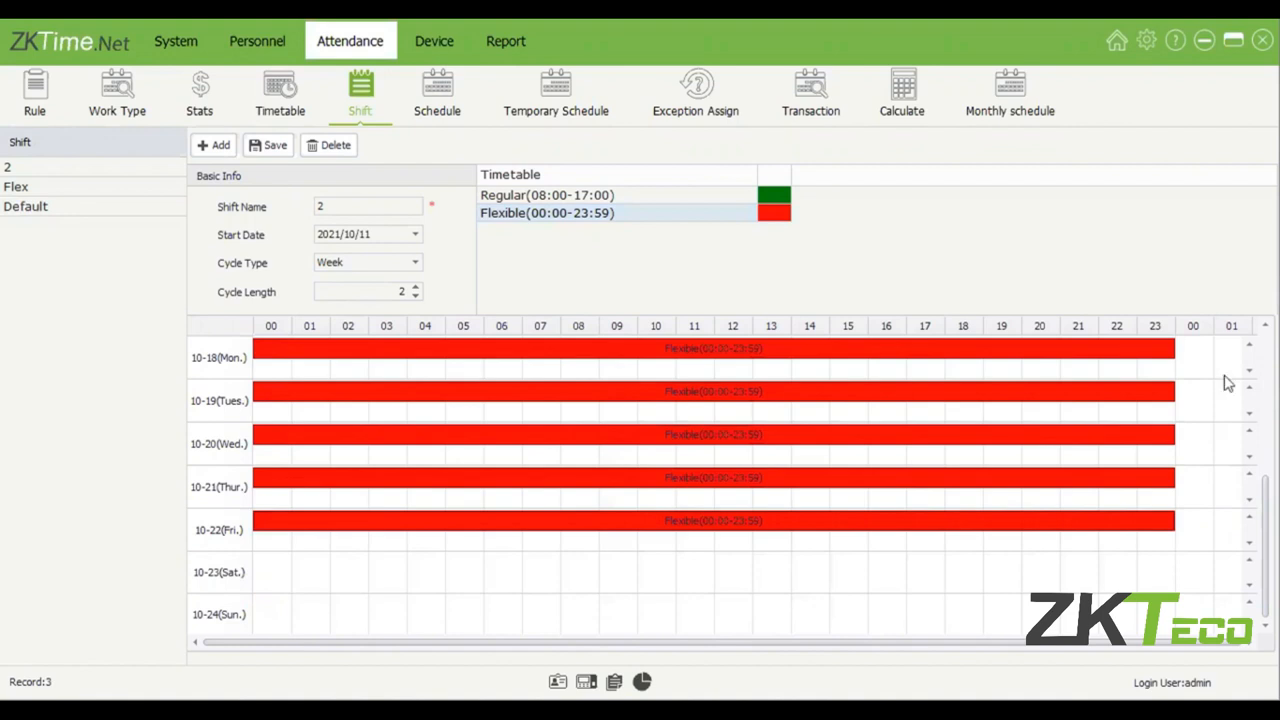
scroll(573, 522, "up", 4)
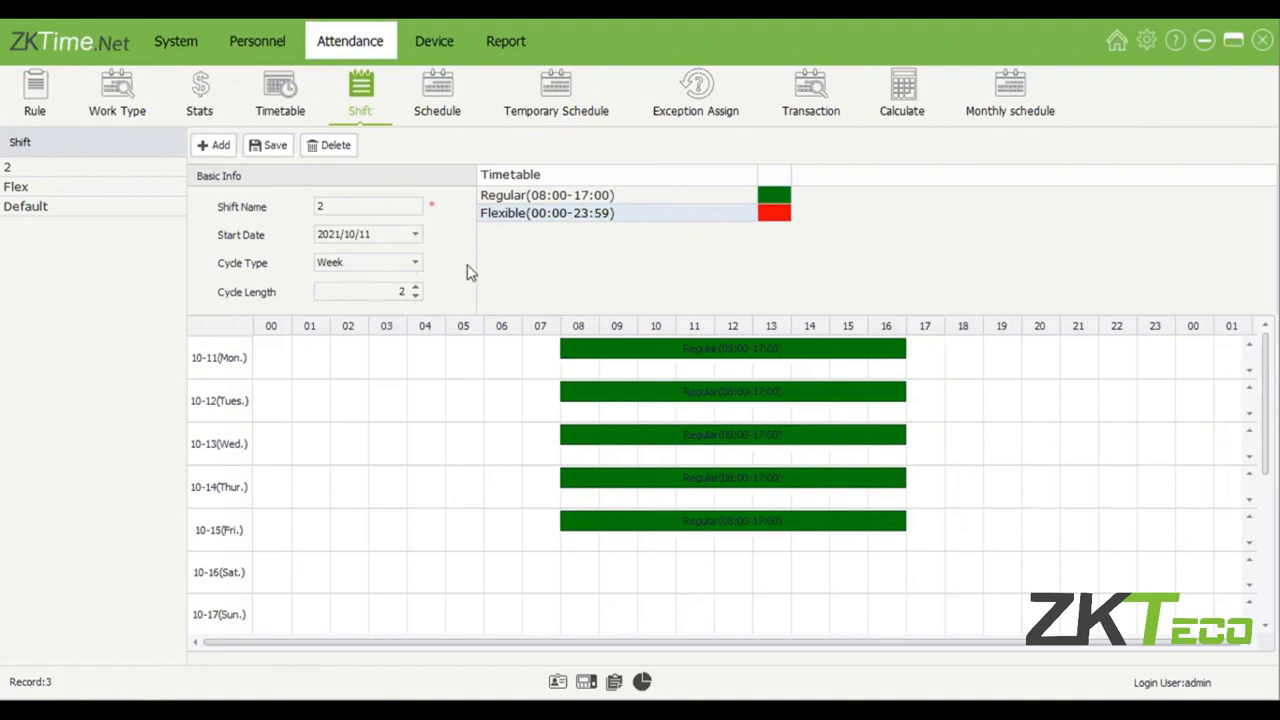
left_click(415, 263)
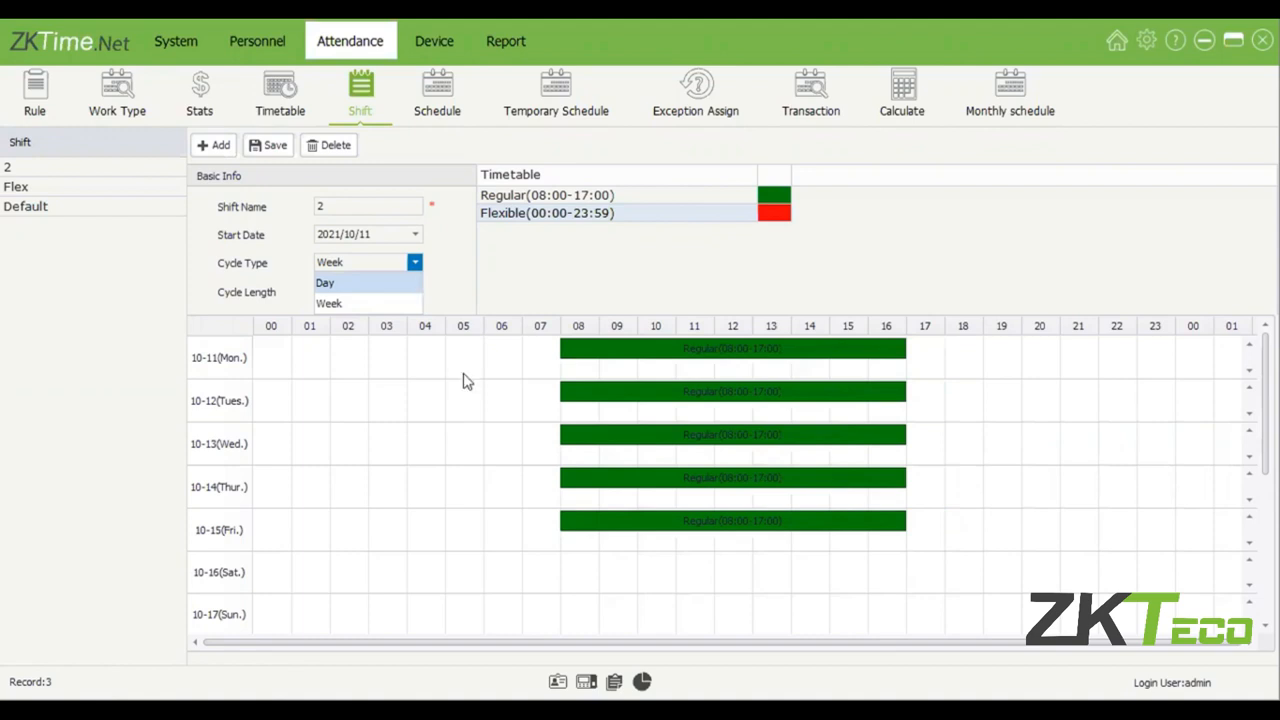
left_click(143, 432)
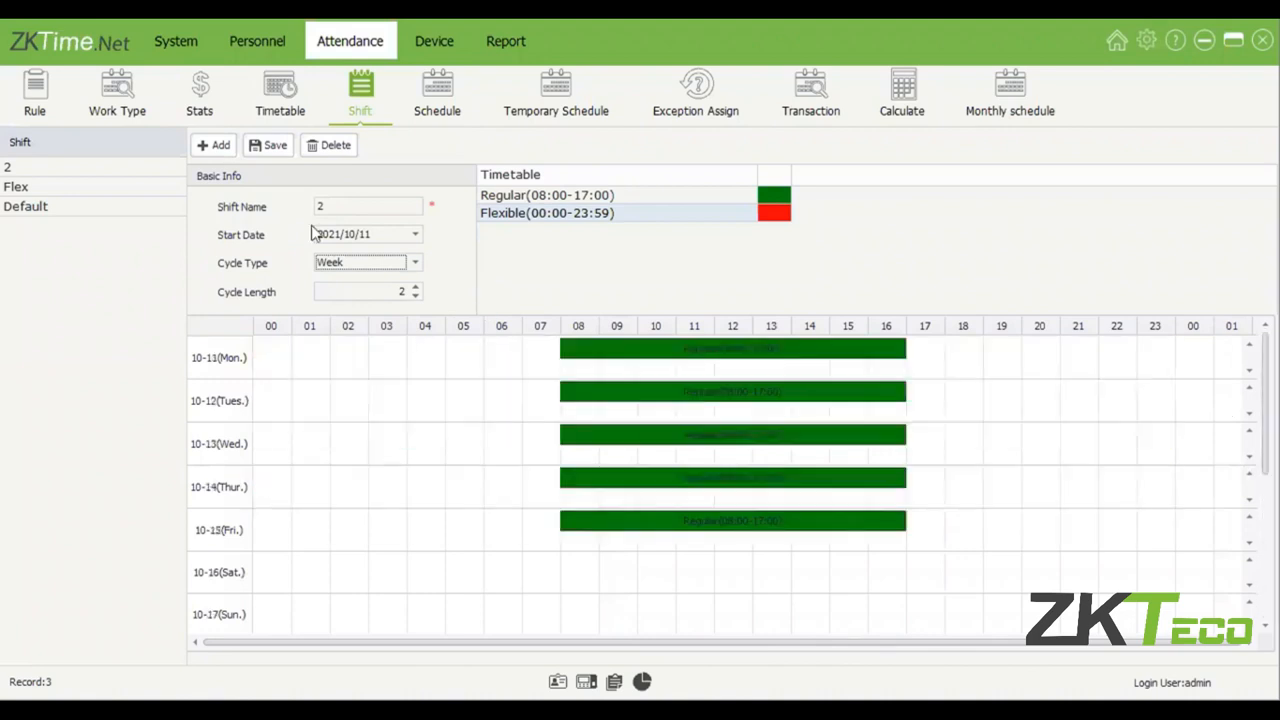
Open the Schedule page and include the Default, Flex and 2 shifts in the assignment details.
left_click(430, 84)
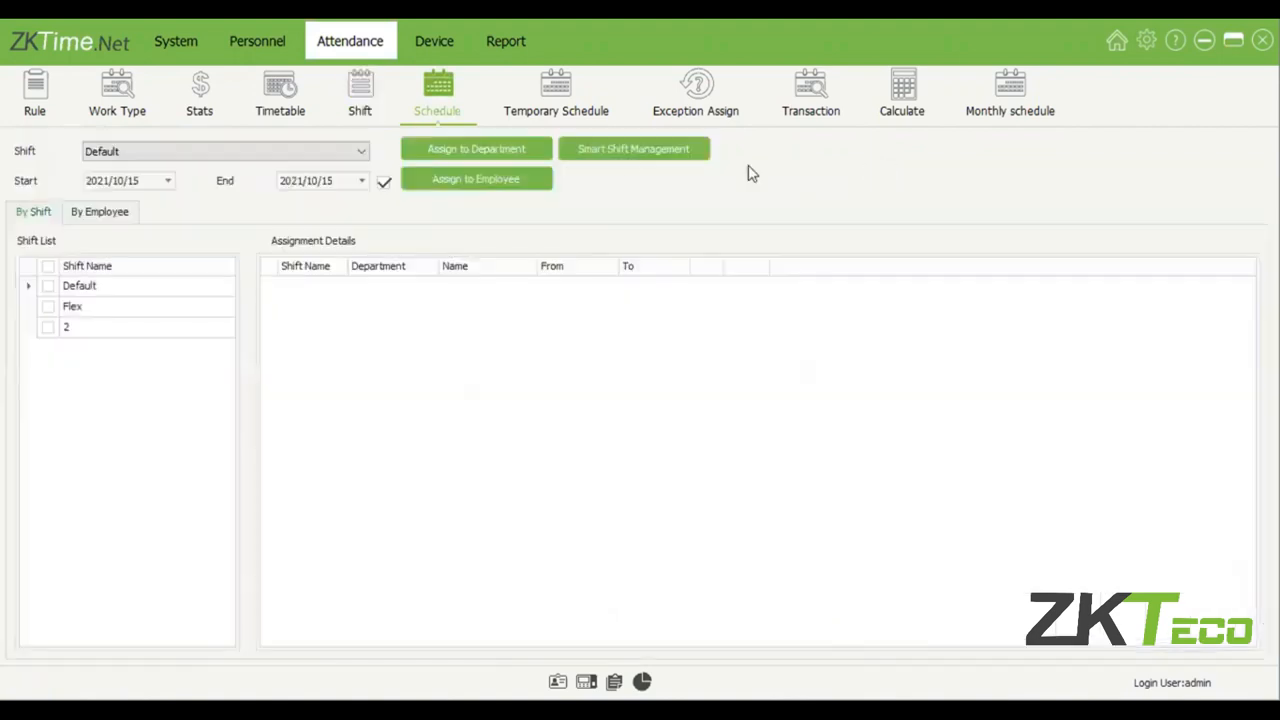
left_click(635, 162)
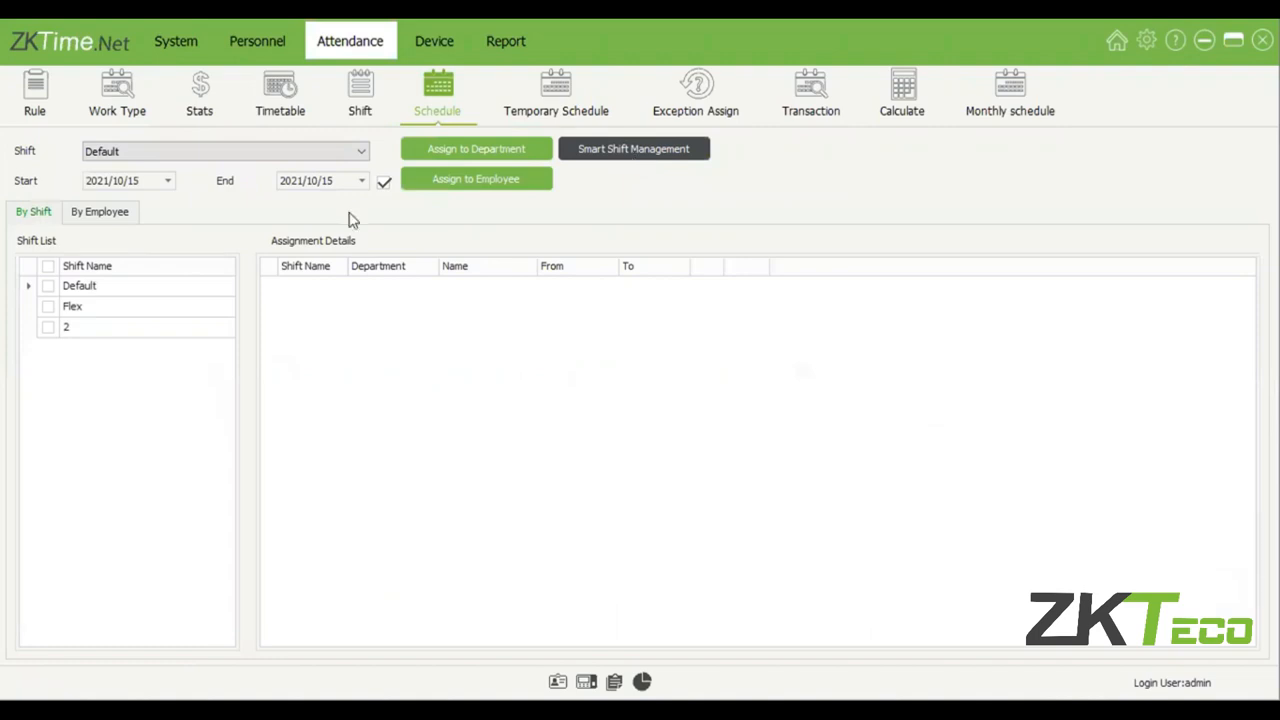
left_click(174, 290)
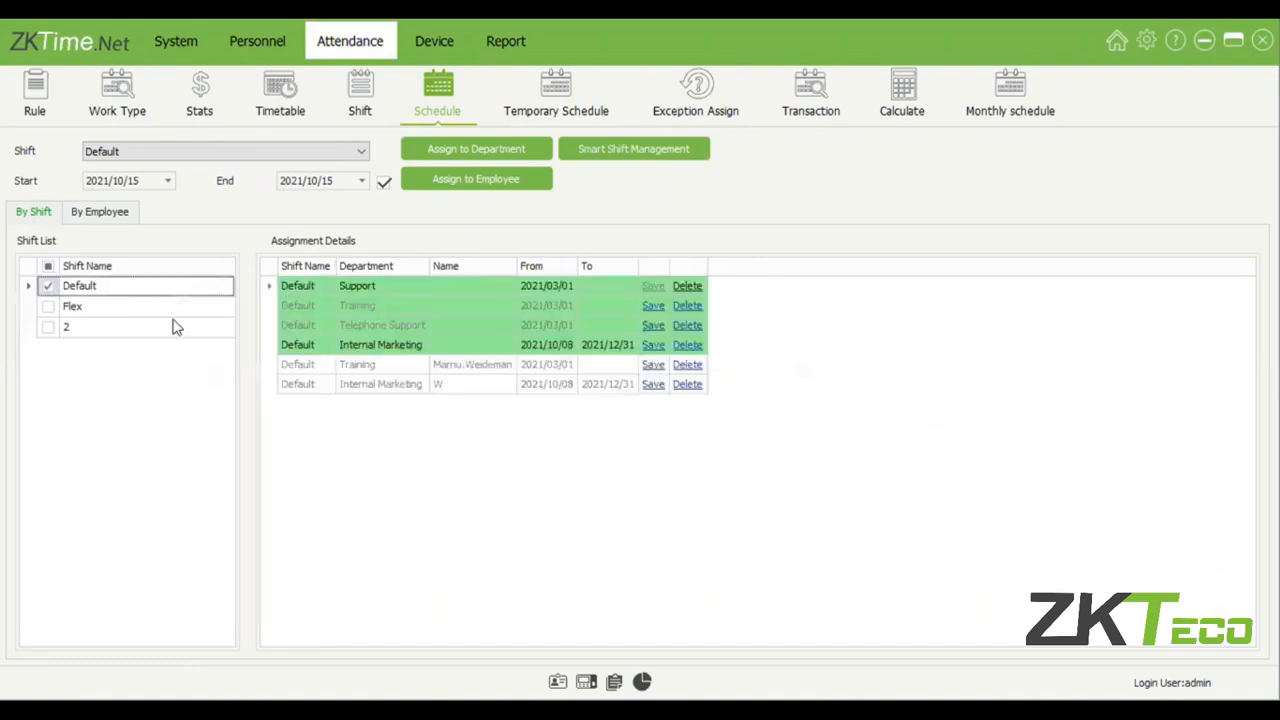
left_click(165, 306)
left_click(48, 267)
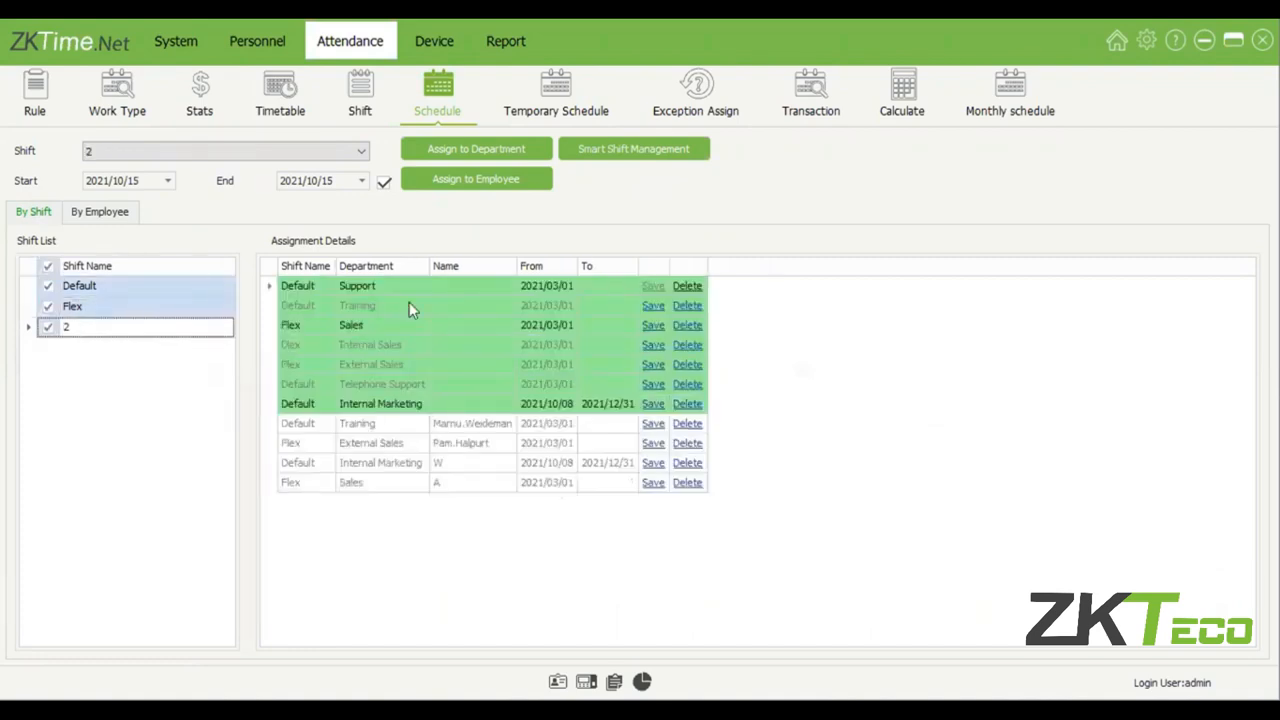
left_click(48, 267)
left_click(48, 267)
Examine the shift assignments of the Support, Sales and Internal Marketing departments.
left_click(370, 404)
left_click(345, 292)
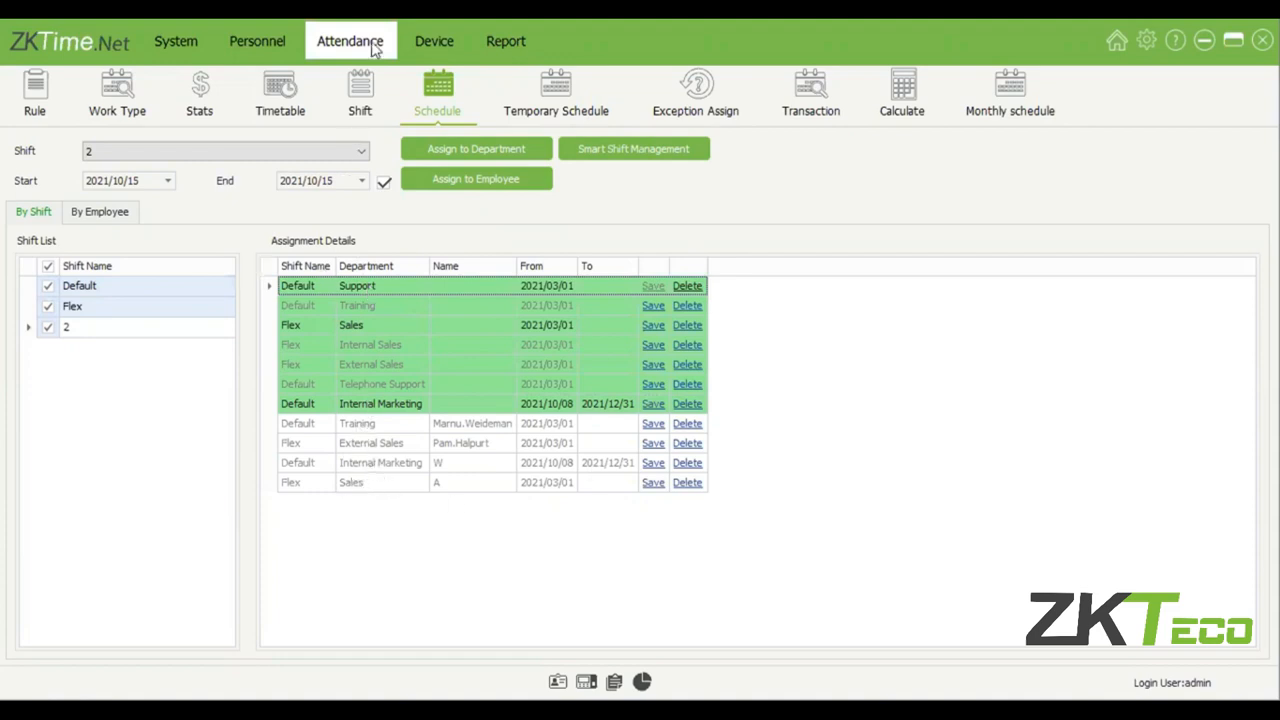
left_click(386, 325)
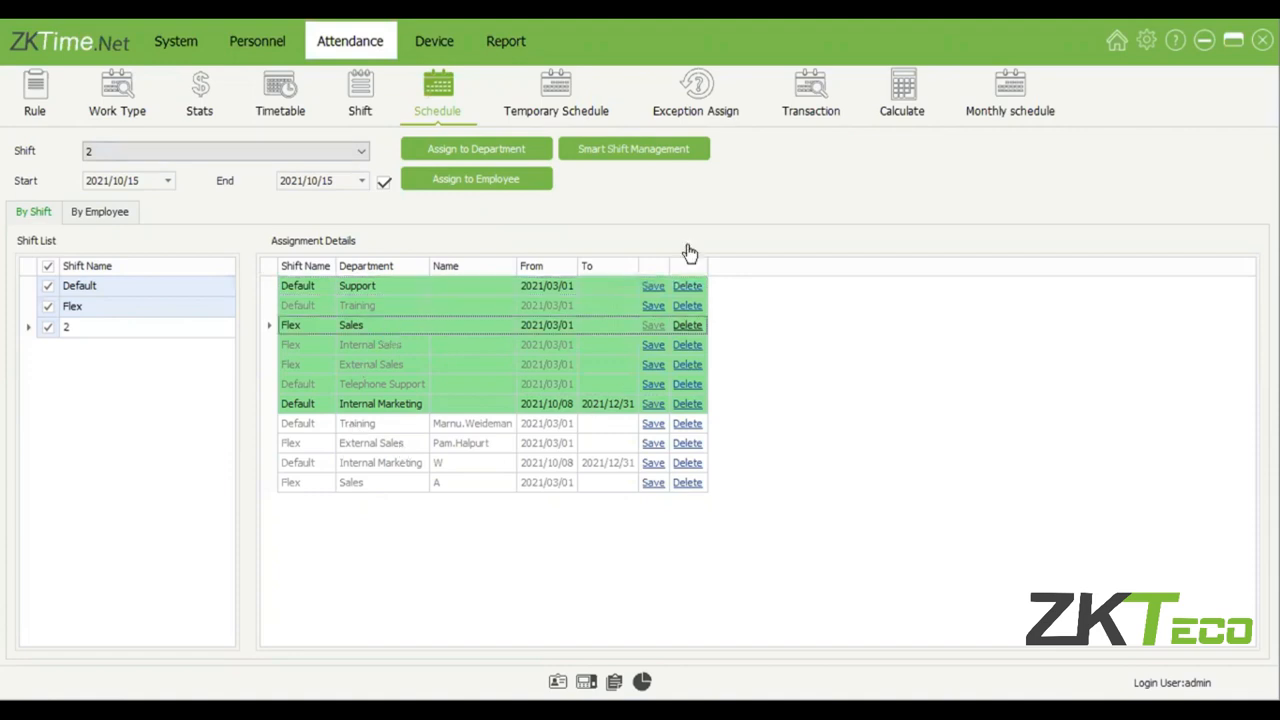
left_click(420, 404)
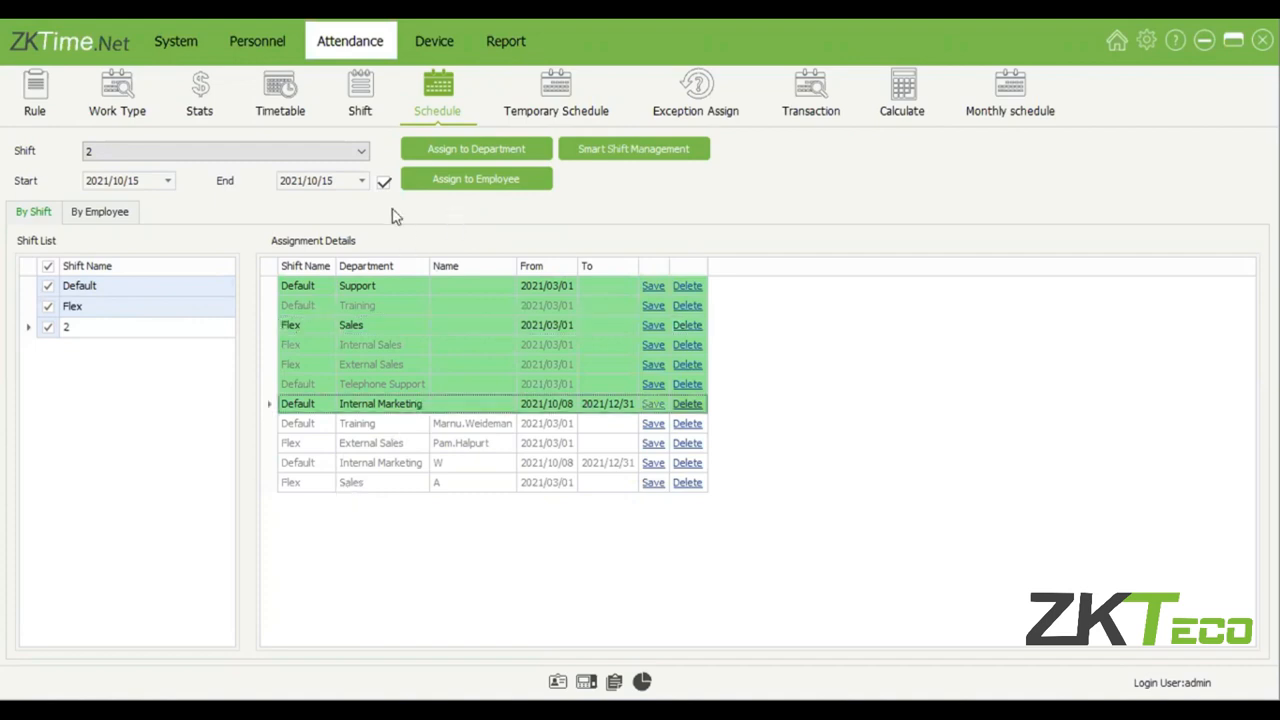
Set the schedule start date to 2020/10/01 and turn off the end date, keeping shift 2 selected.
left_click(167, 180)
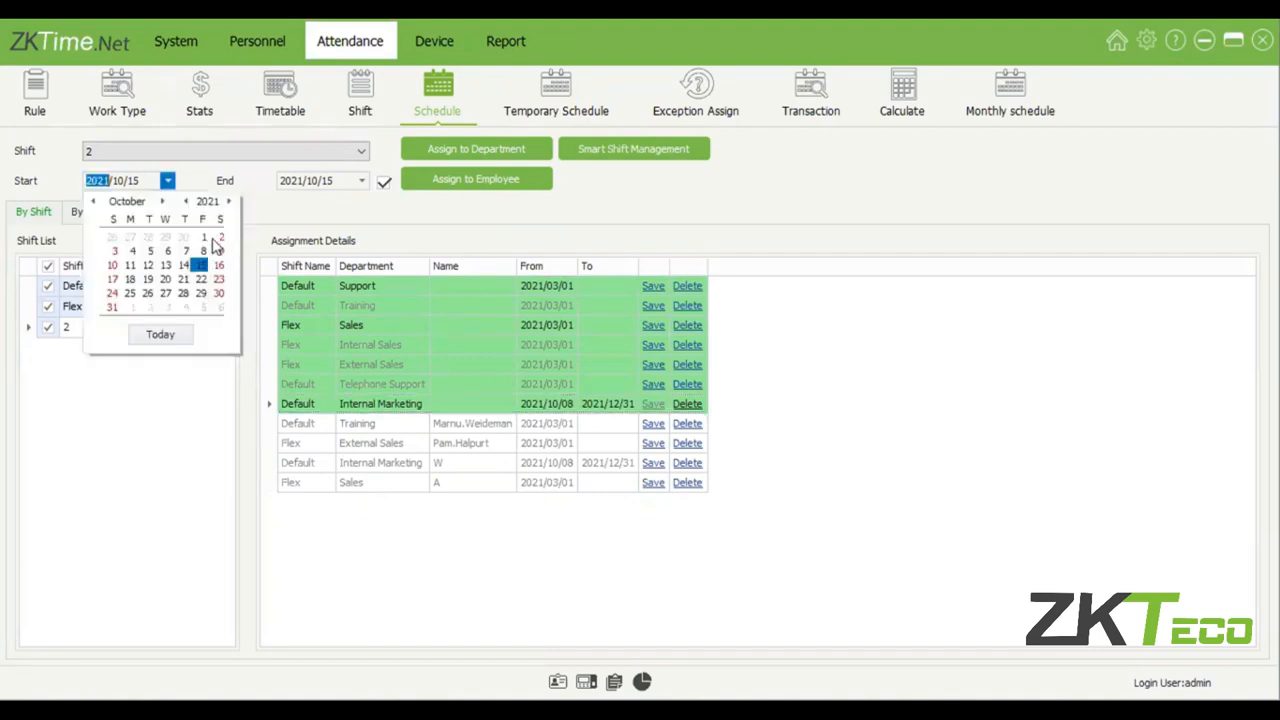
left_click(188, 202)
left_click(186, 240)
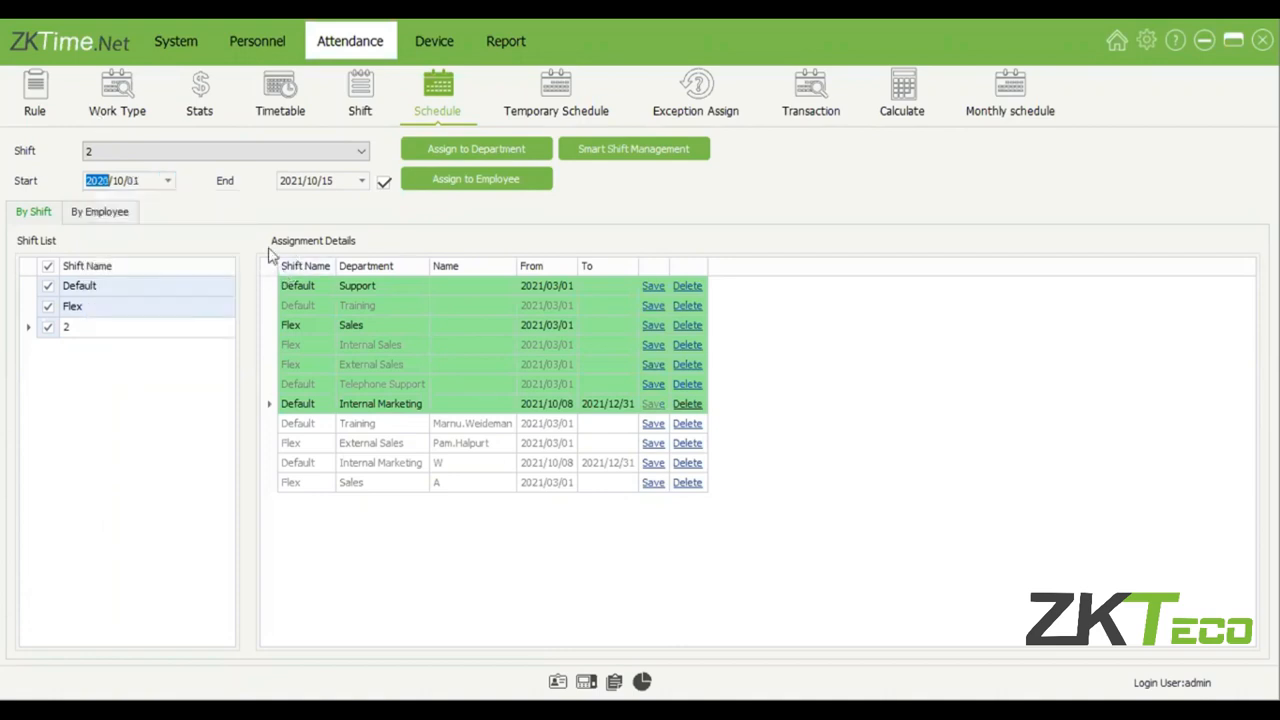
left_click(383, 185)
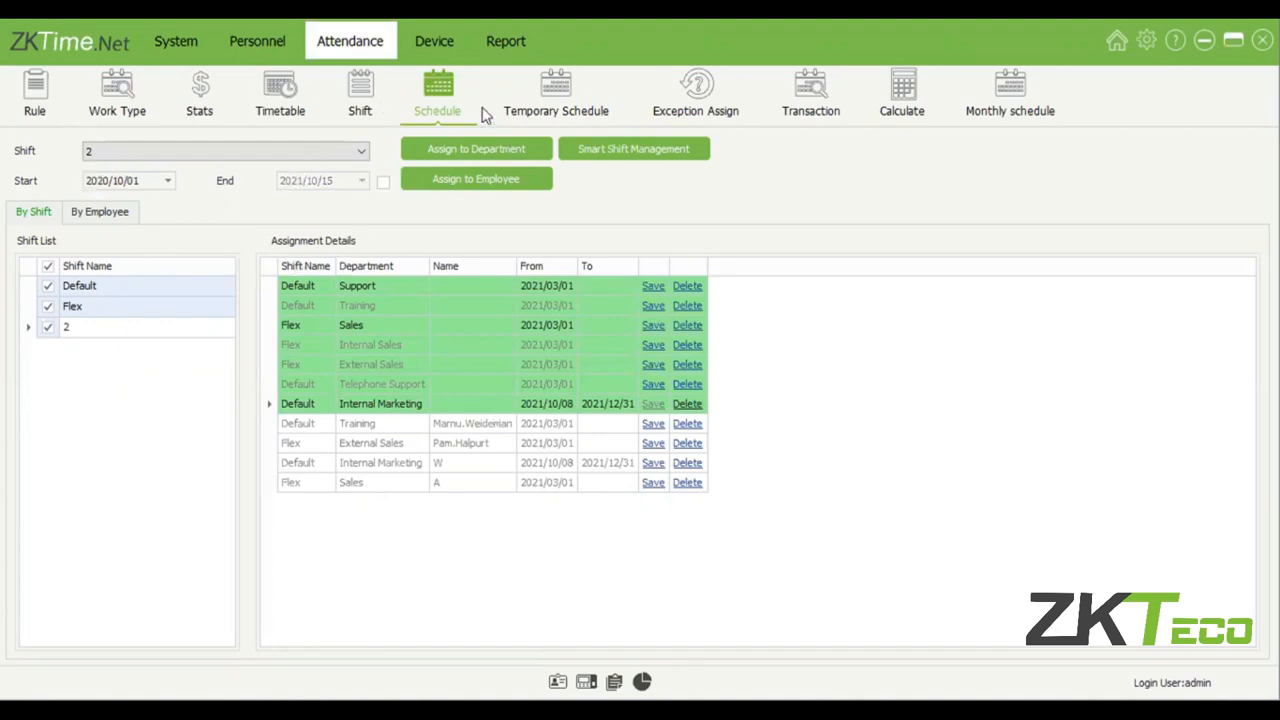
left_click(352, 155)
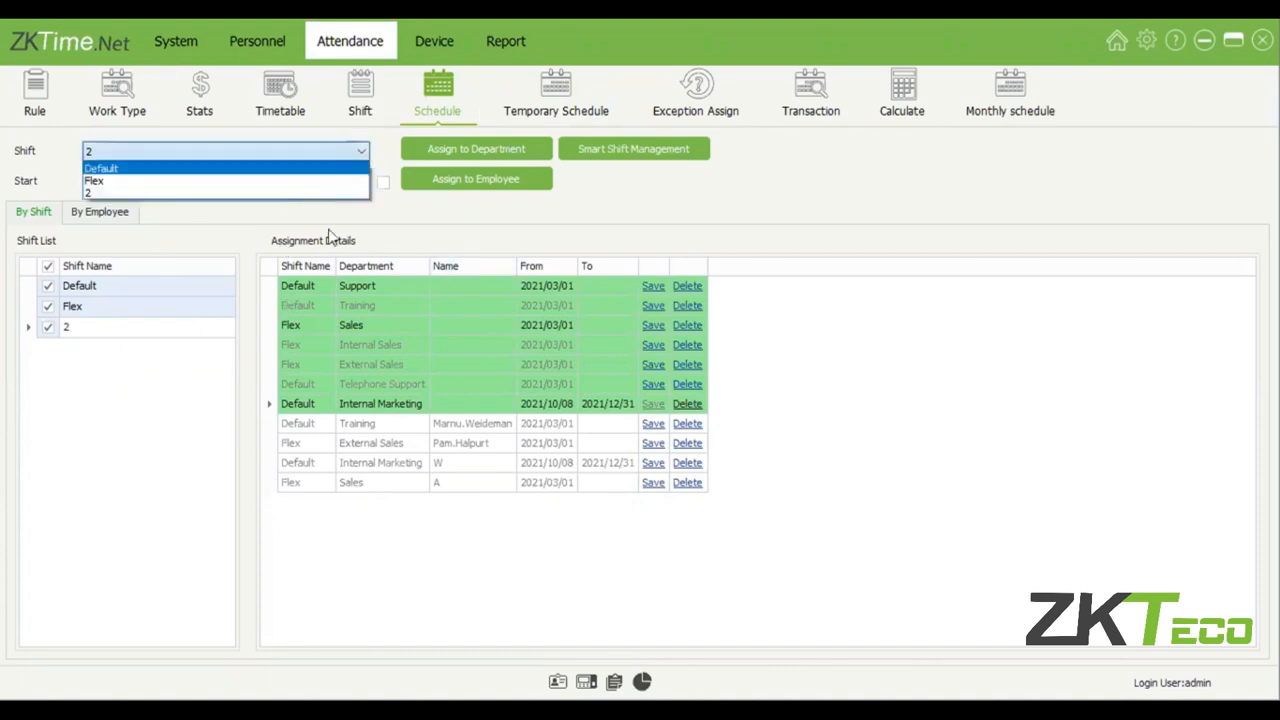
left_click(414, 220)
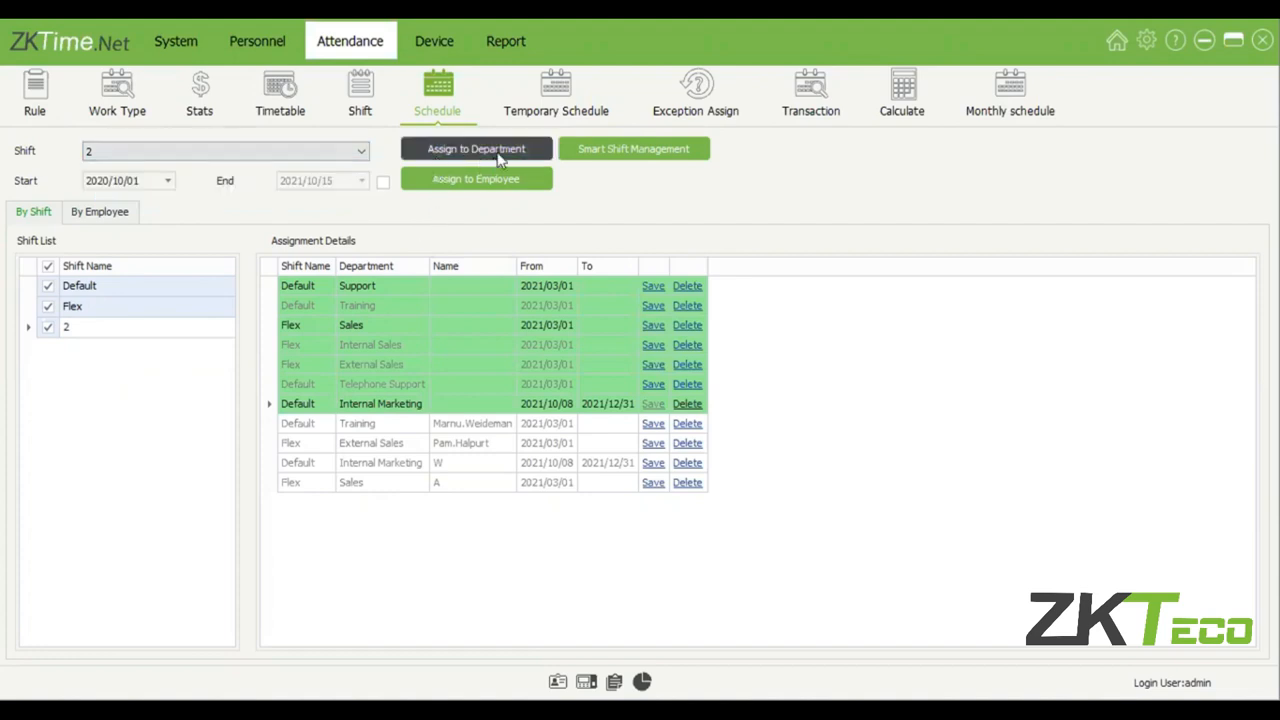
Assign shift 2 to the employee listed directly under the Marketing department.
left_click(478, 186)
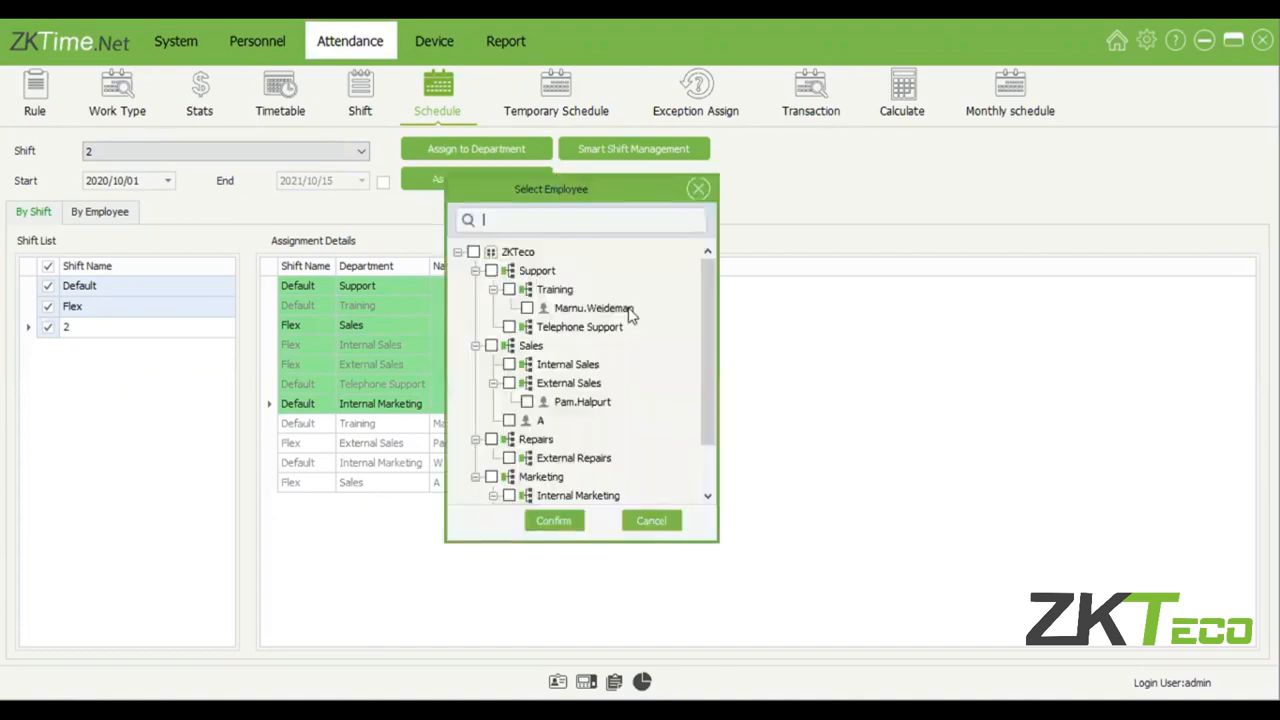
scroll(600, 360, "down", 1)
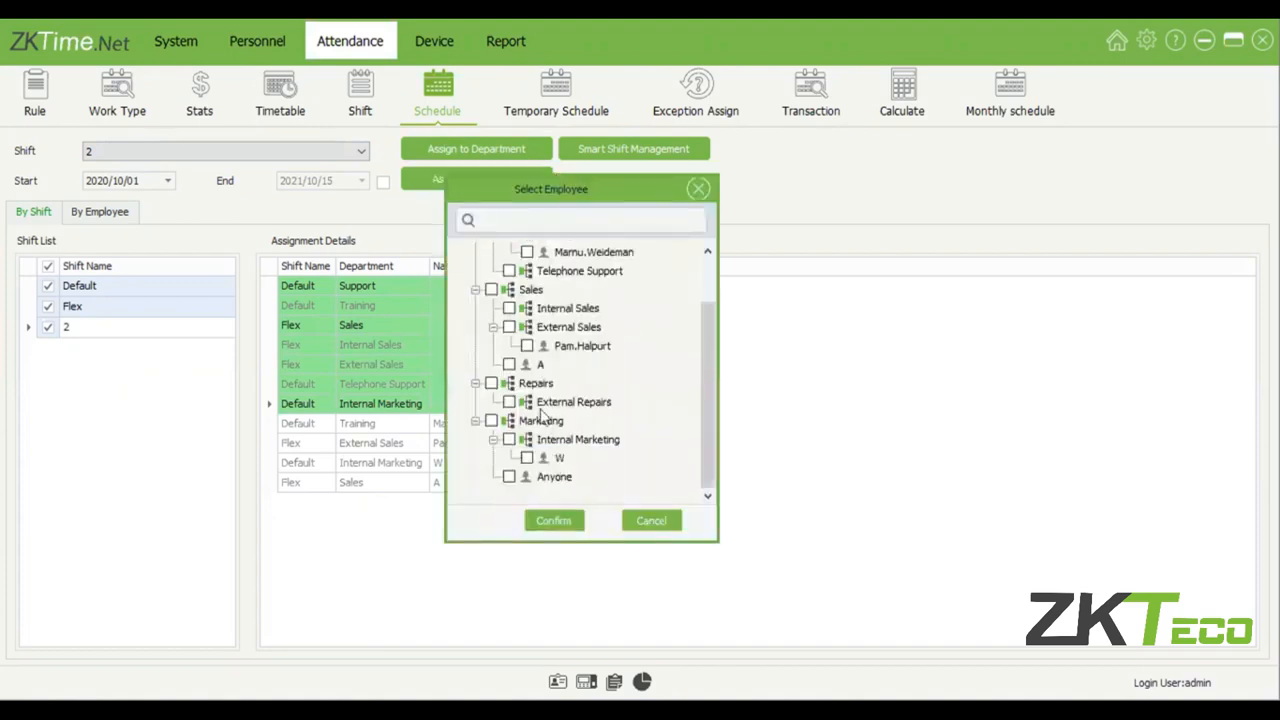
left_click(477, 422)
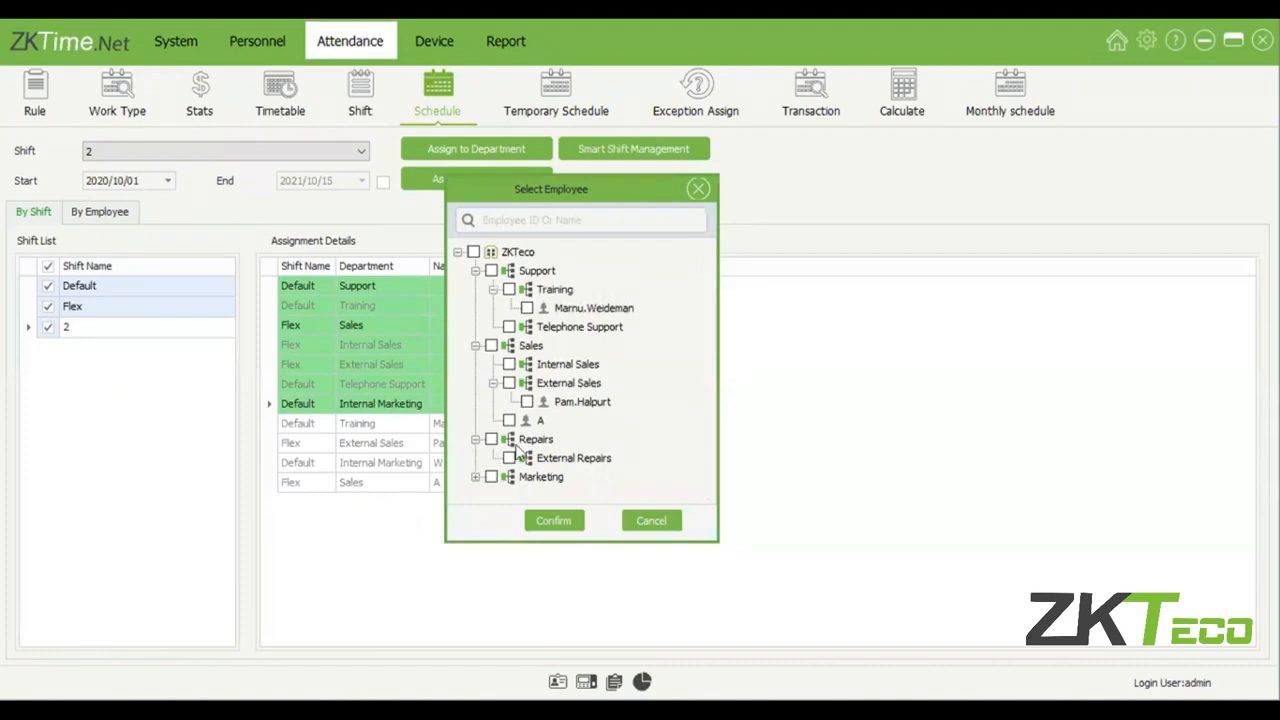
left_click(476, 477)
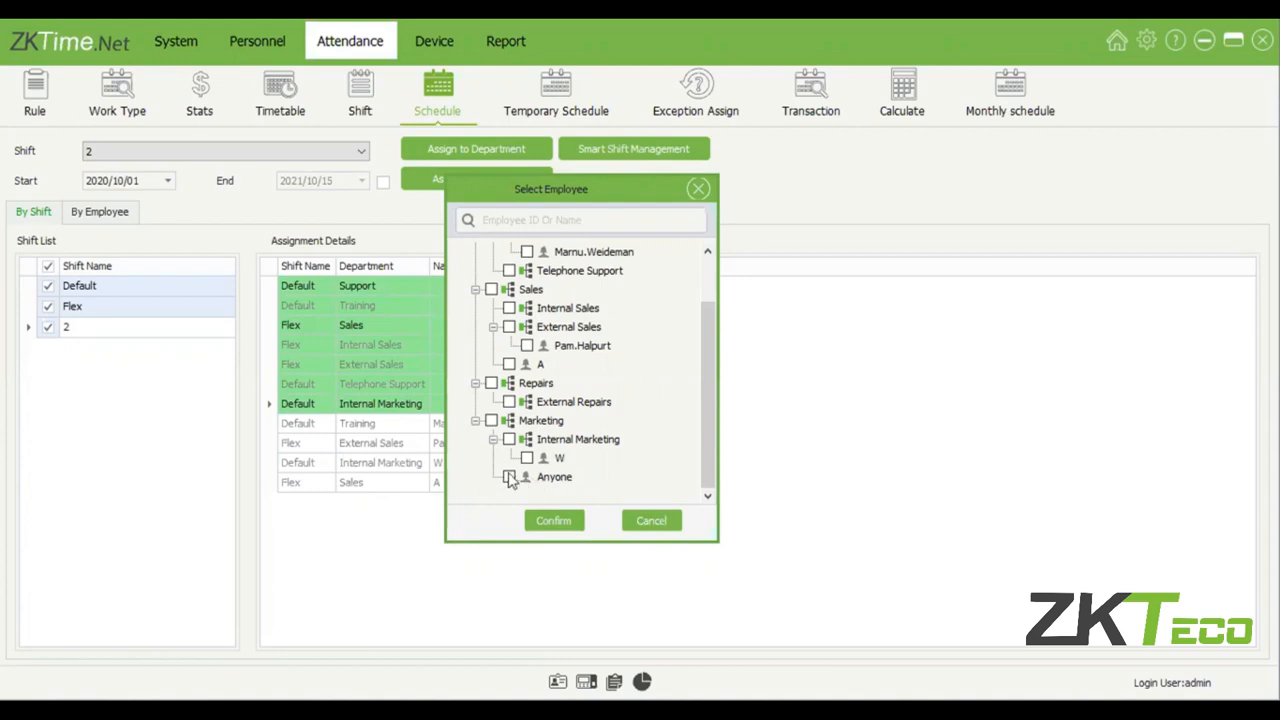
left_click(553, 521)
left_click(377, 466)
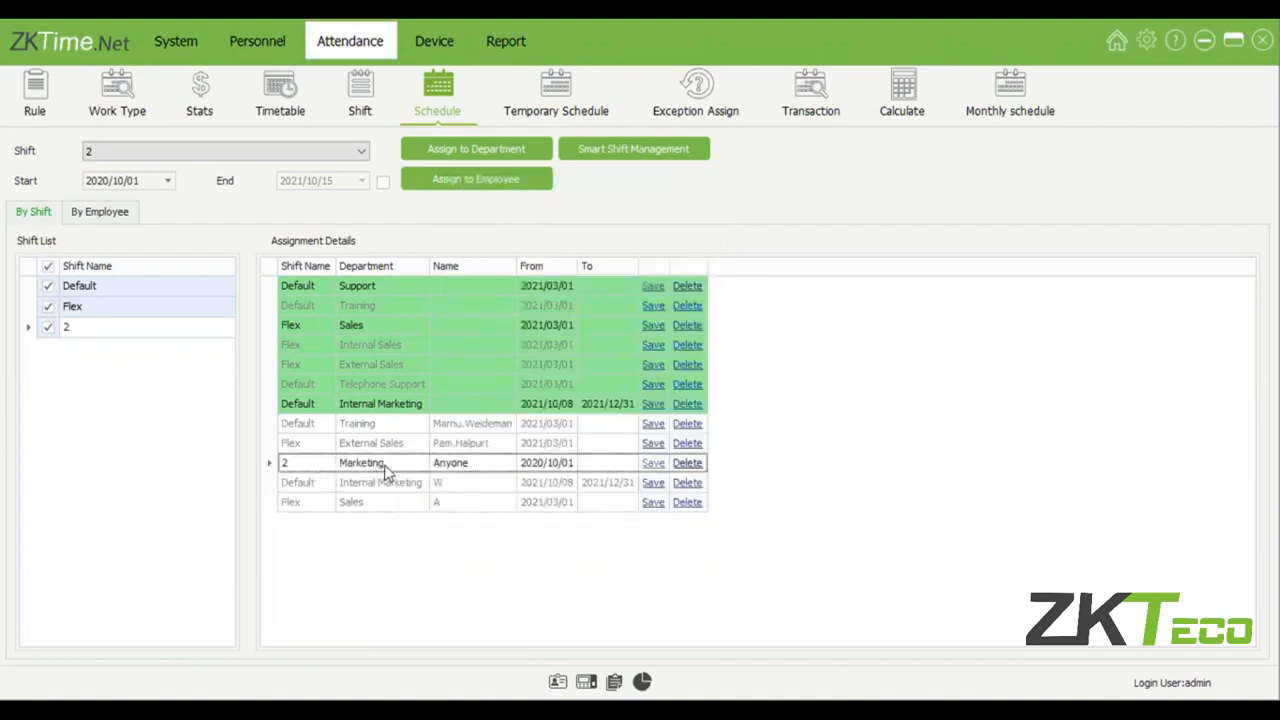
Delete the Marketing employee's shift 2 assignment.
left_click(542, 466)
left_click(596, 460)
left_click(676, 466)
left_click(684, 464)
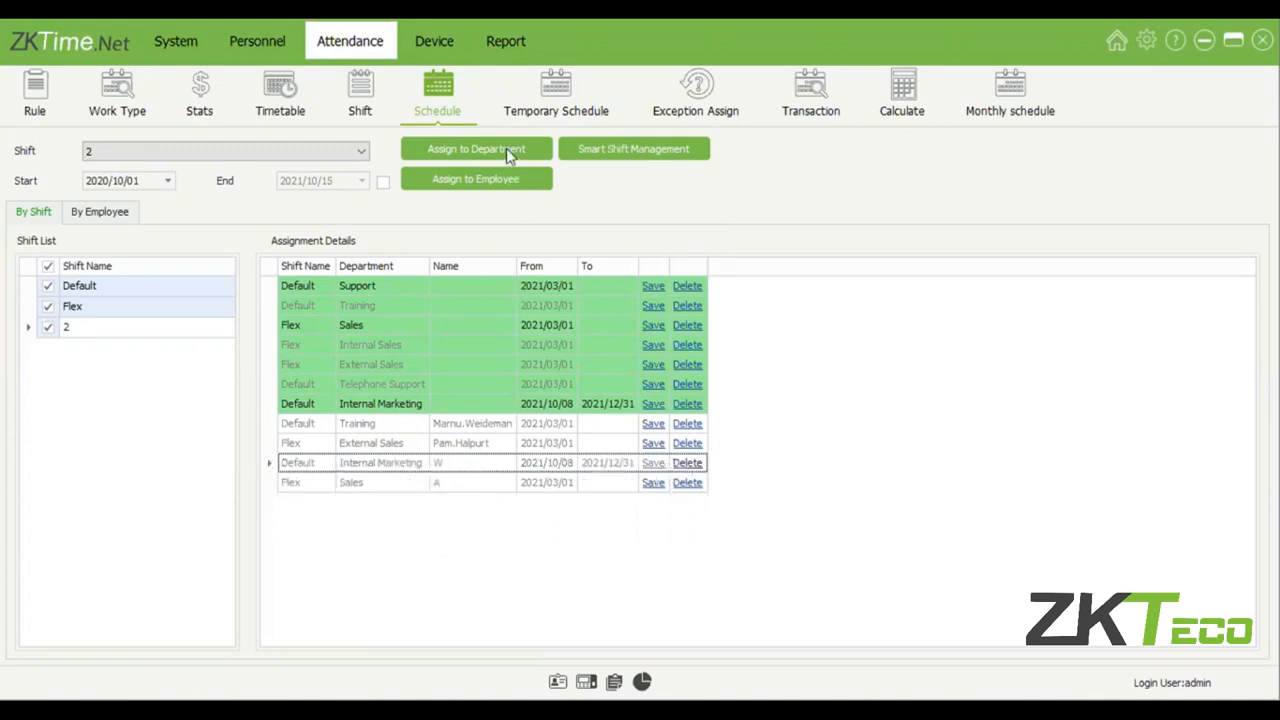
Assign shift 2 to the Marketing department, with Internal Marketing included in the department selection.
left_click(506, 148)
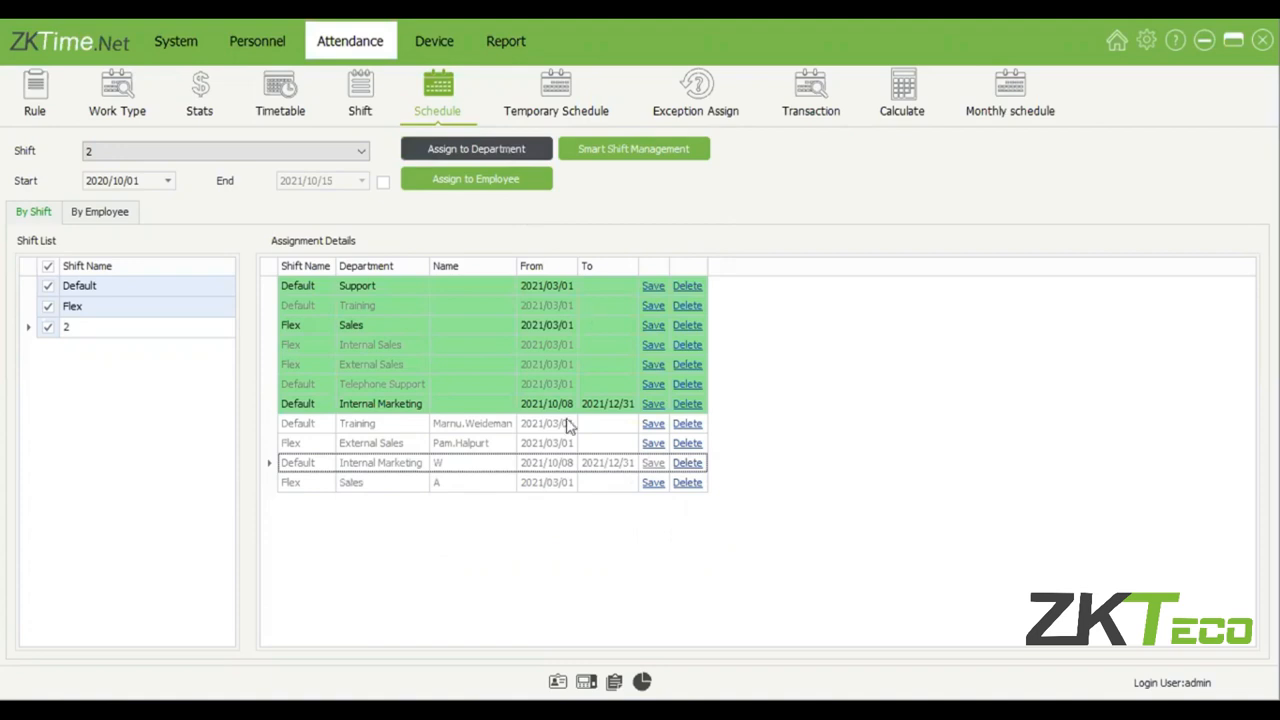
left_click(515, 421)
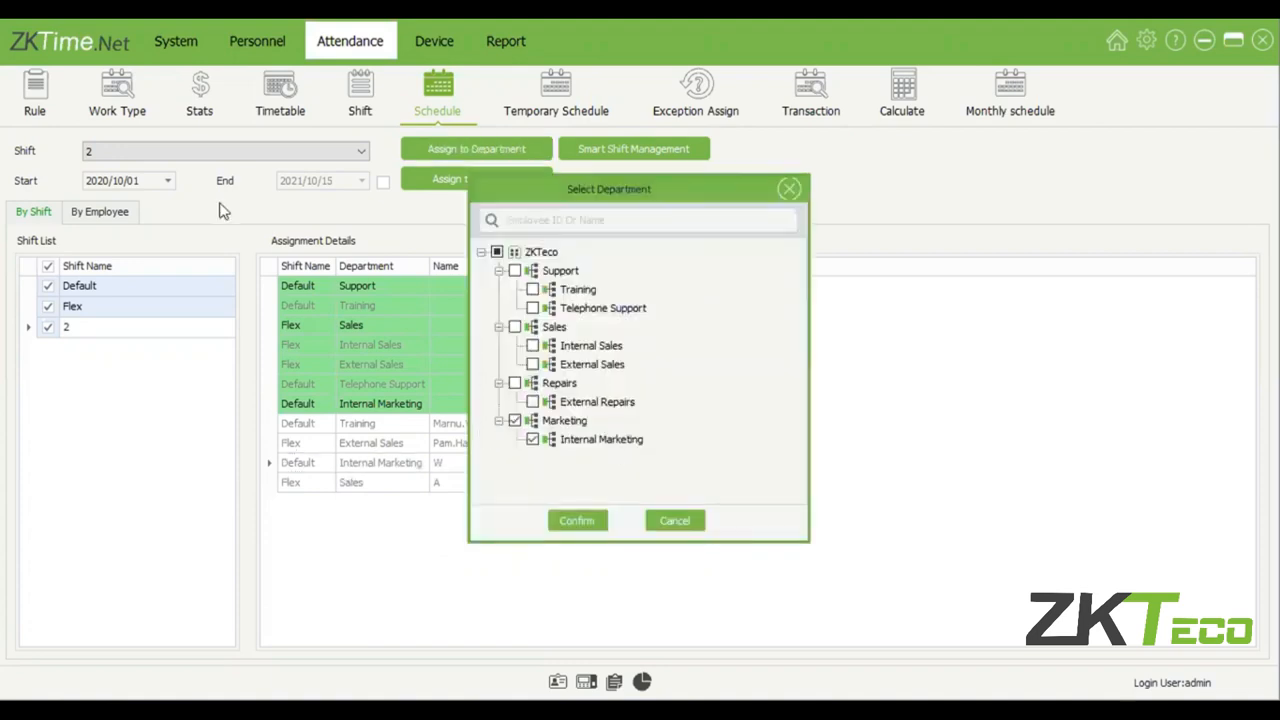
left_click(587, 522)
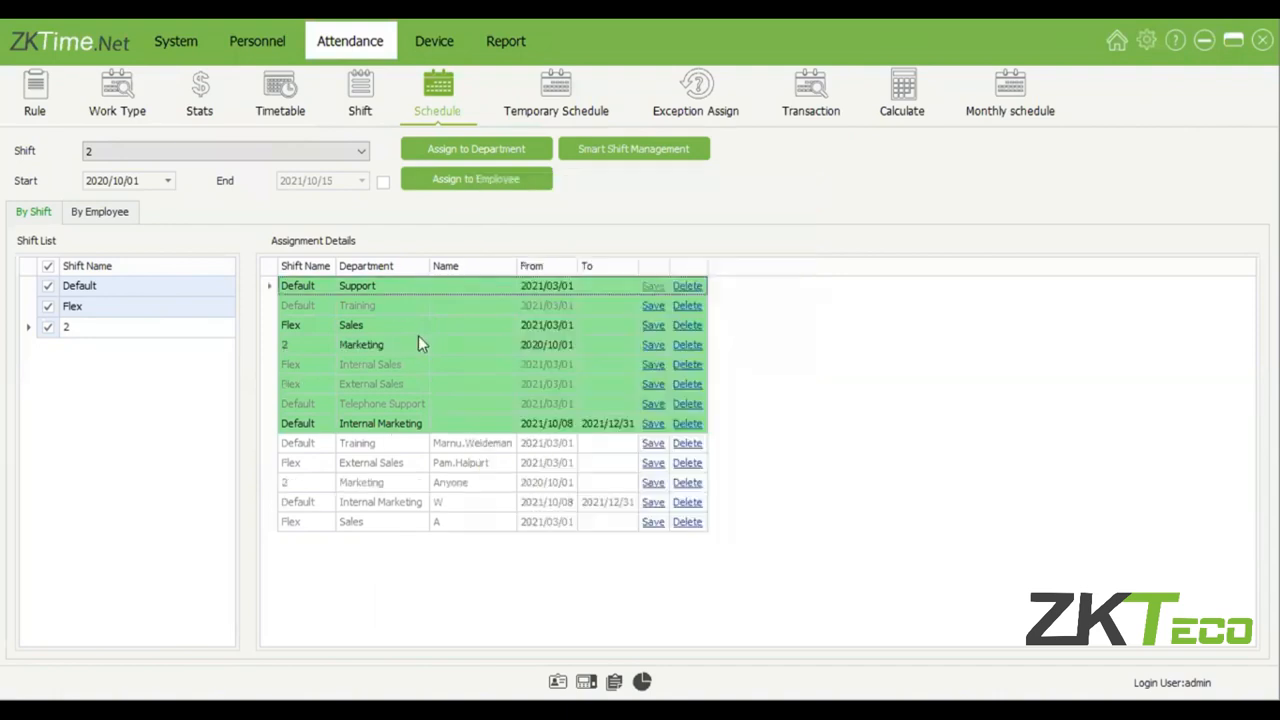
Review the shift assignments of the Marketing and Internal Marketing departments and their employees, including the optional end date.
left_click(397, 345)
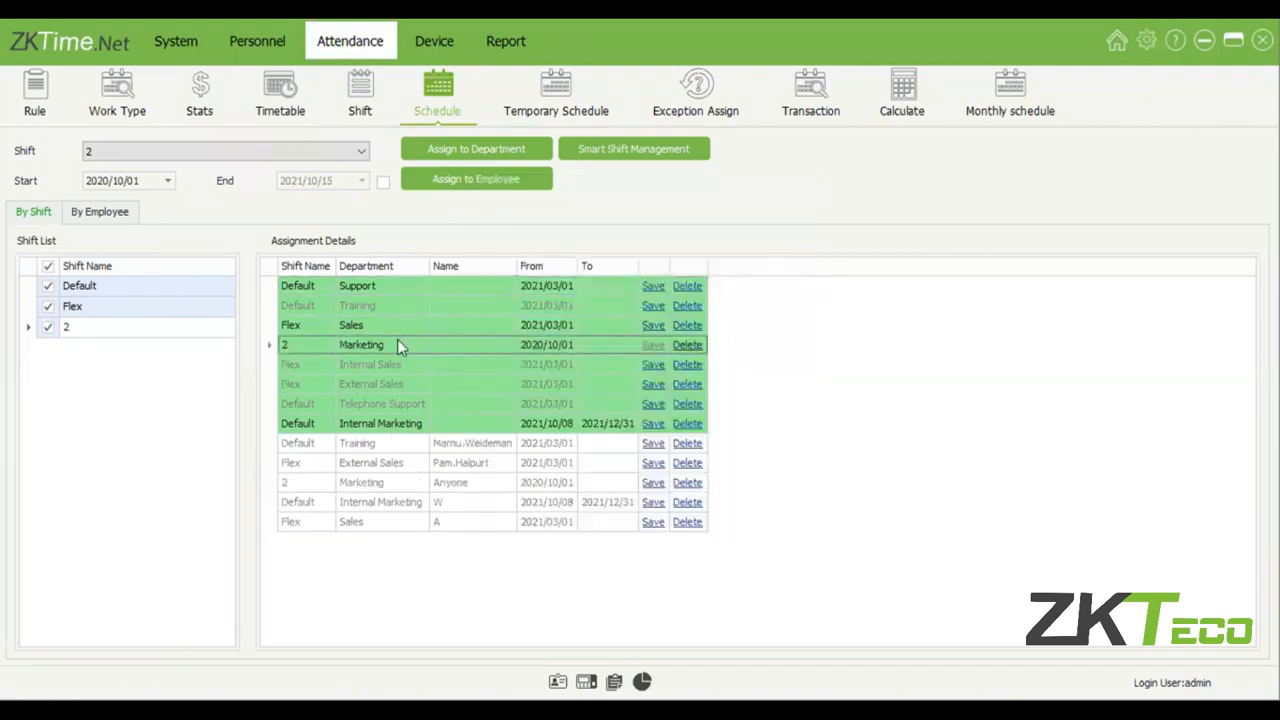
left_click(354, 487)
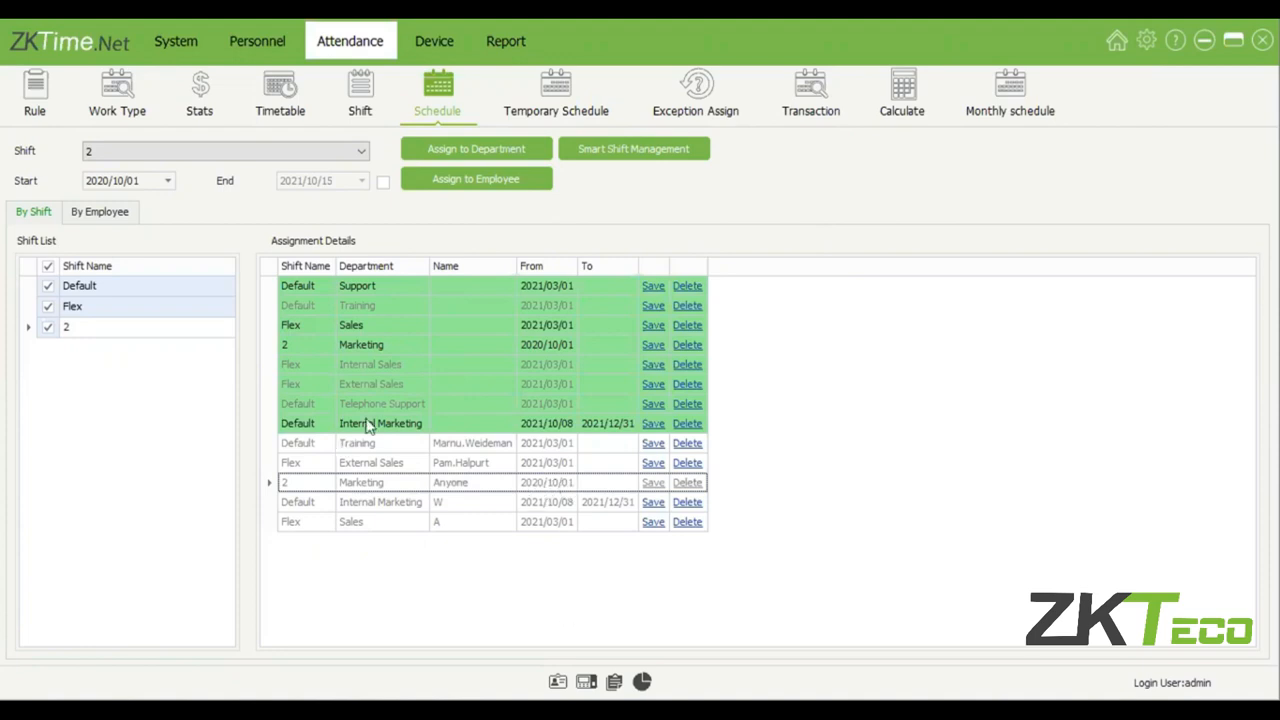
left_click(413, 510)
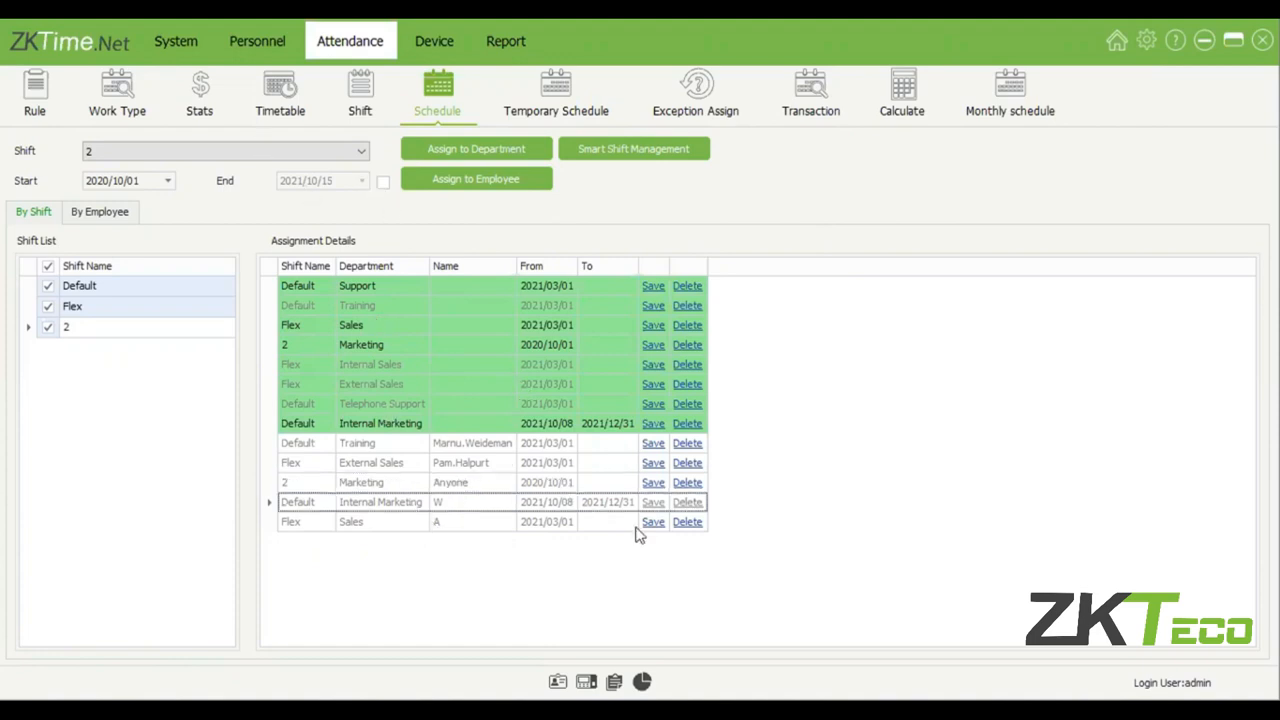
left_click(383, 182)
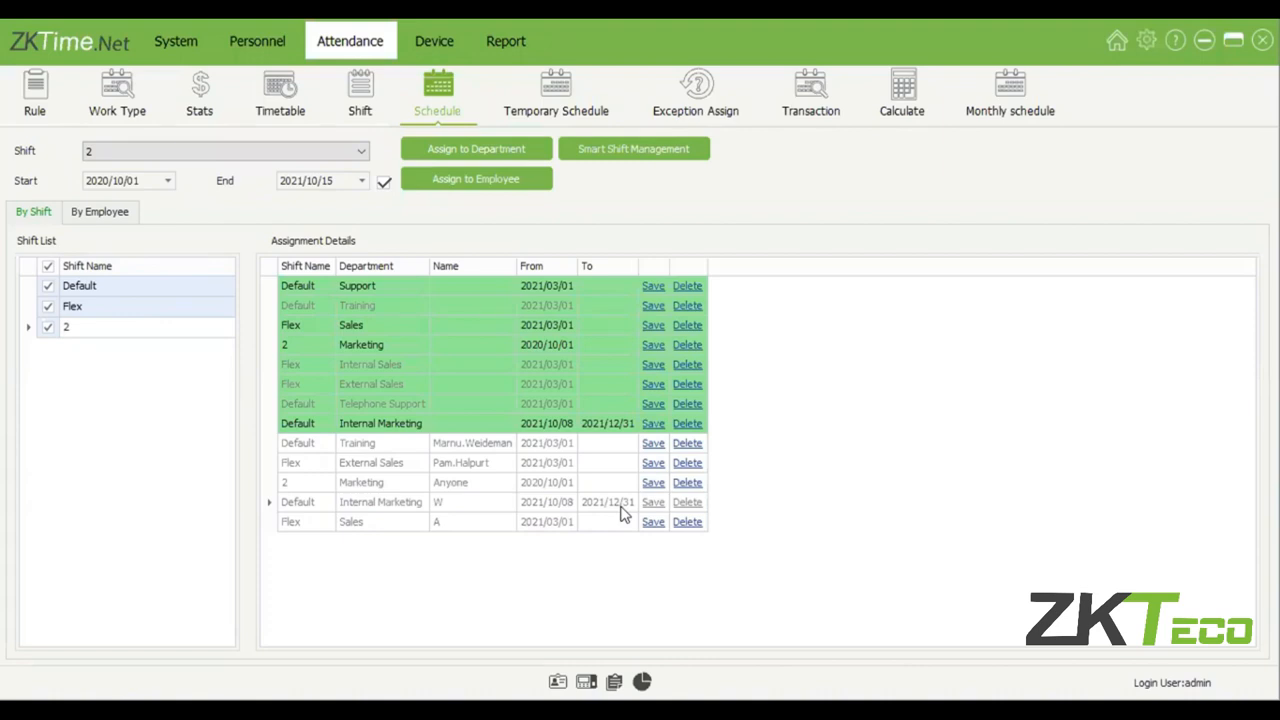
left_click(393, 508)
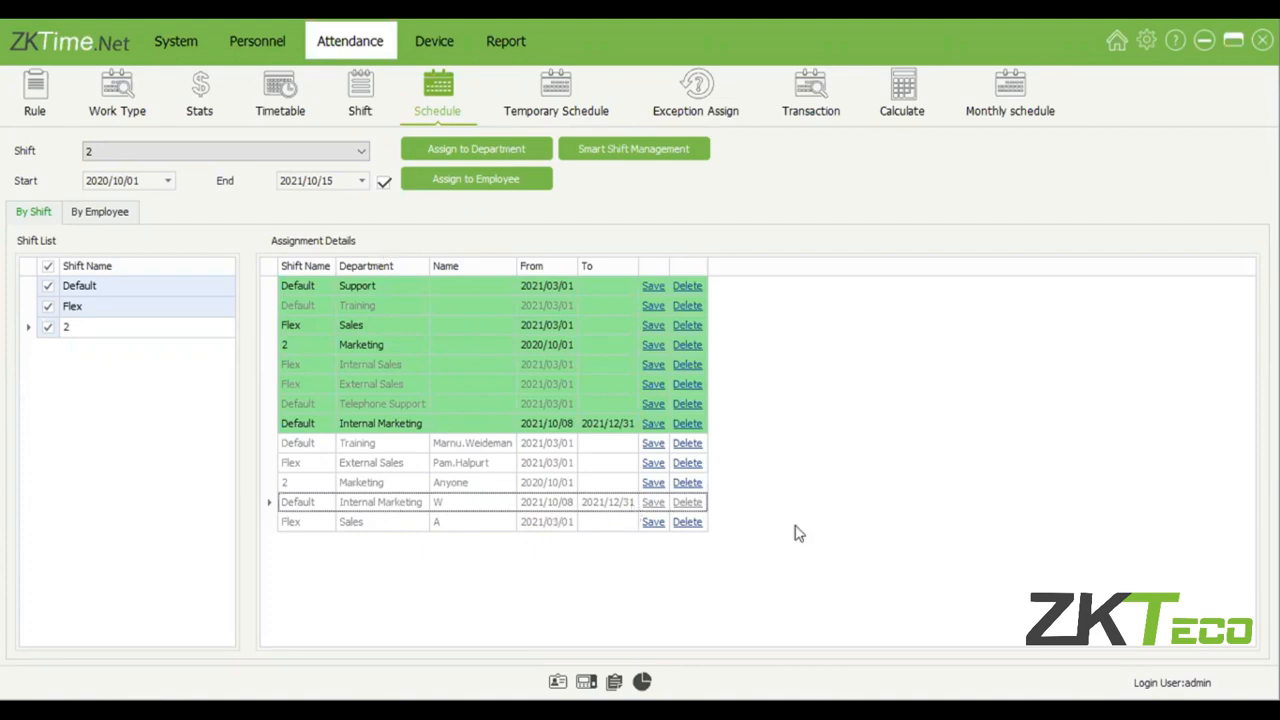
left_click(383, 183)
left_click(489, 186)
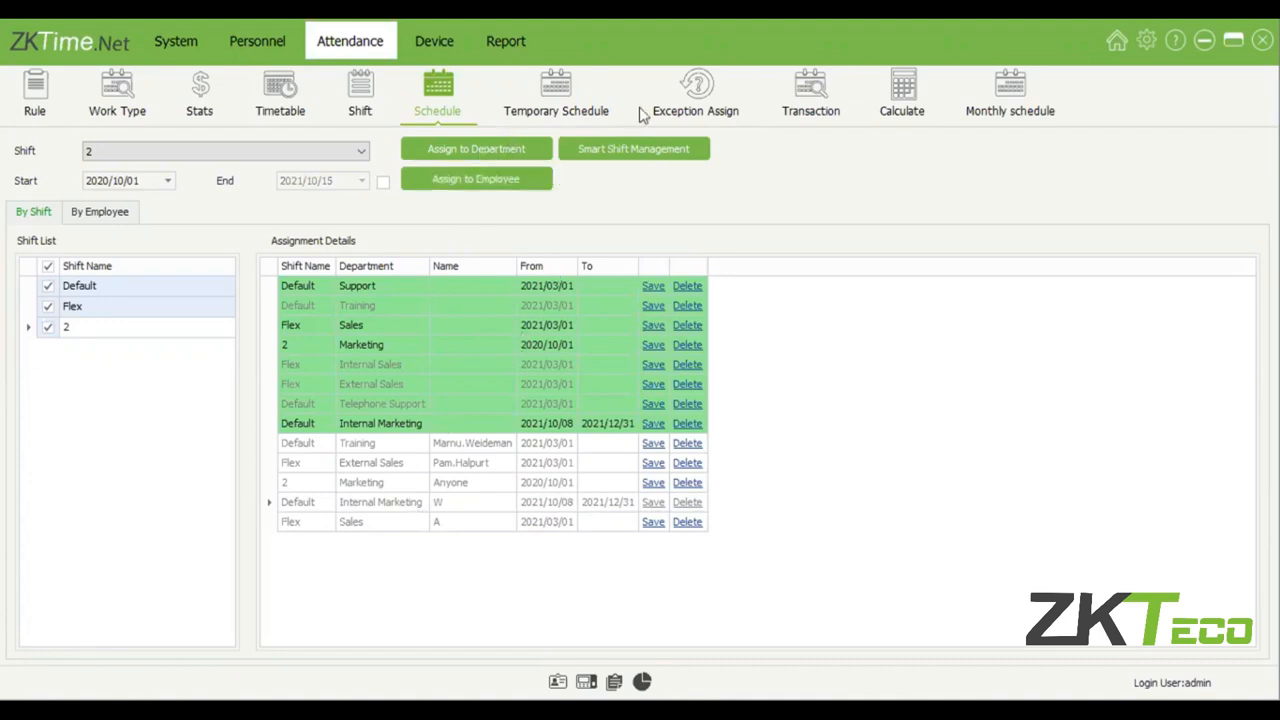
Open the temporary schedule and compare the October 2021 calendars of the employees in Marketing, Internal Marketing, External Sales and Training.
left_click(563, 102)
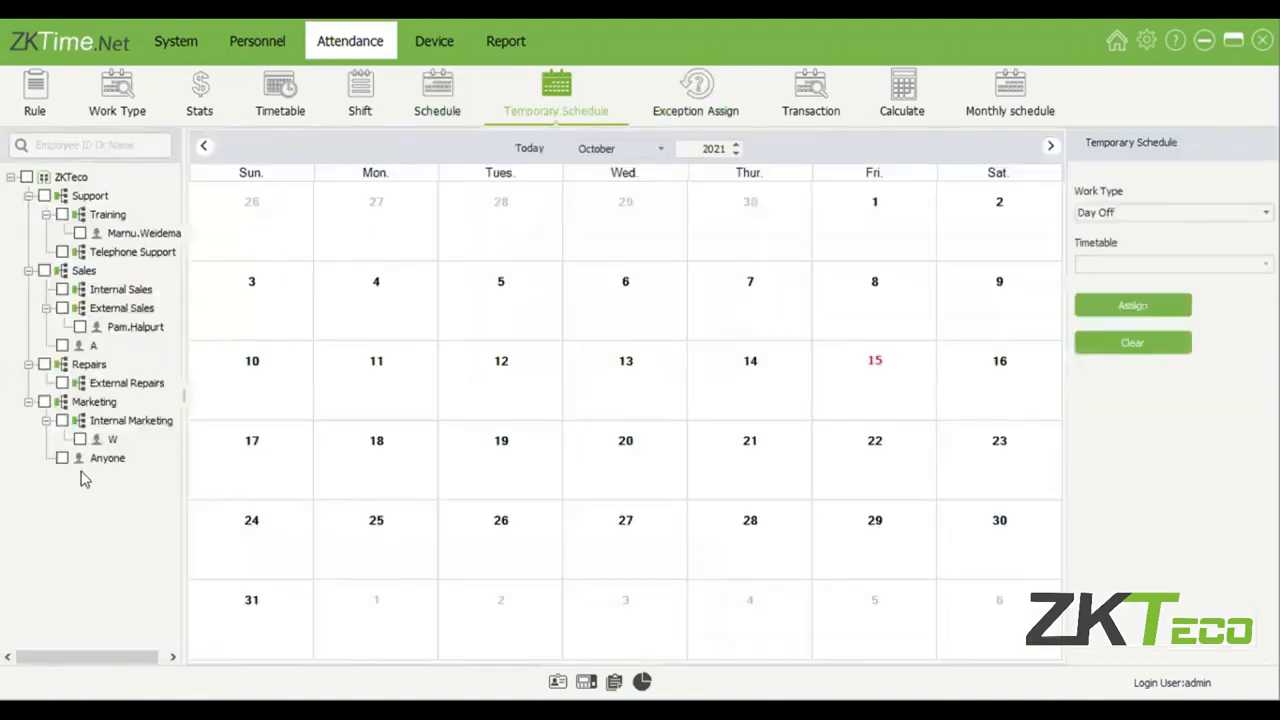
left_click(128, 458)
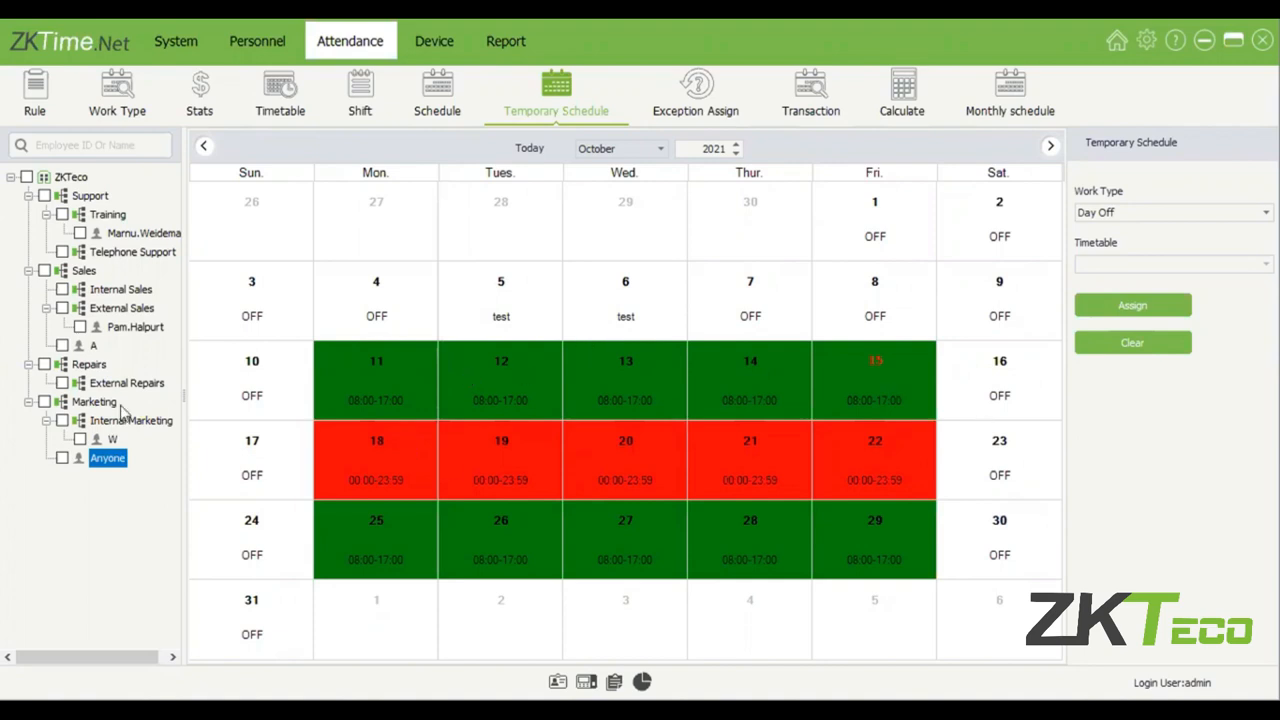
left_click(107, 441)
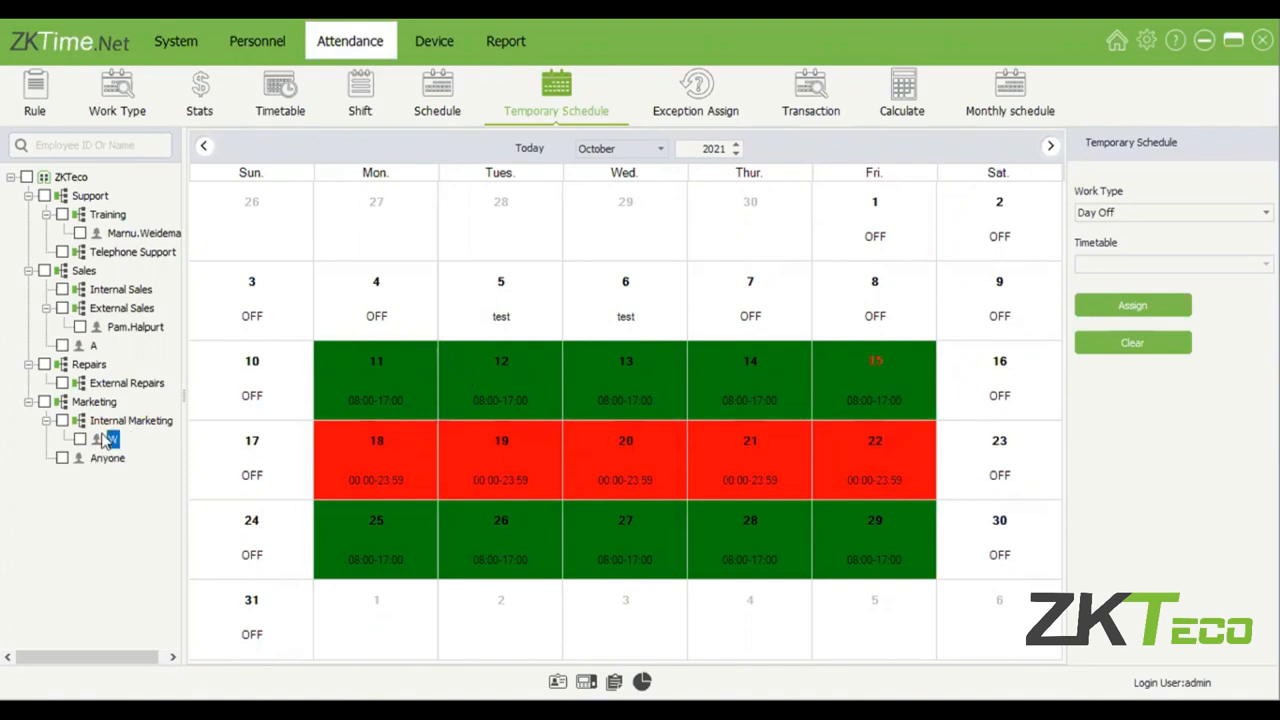
left_click(122, 341)
left_click(126, 327)
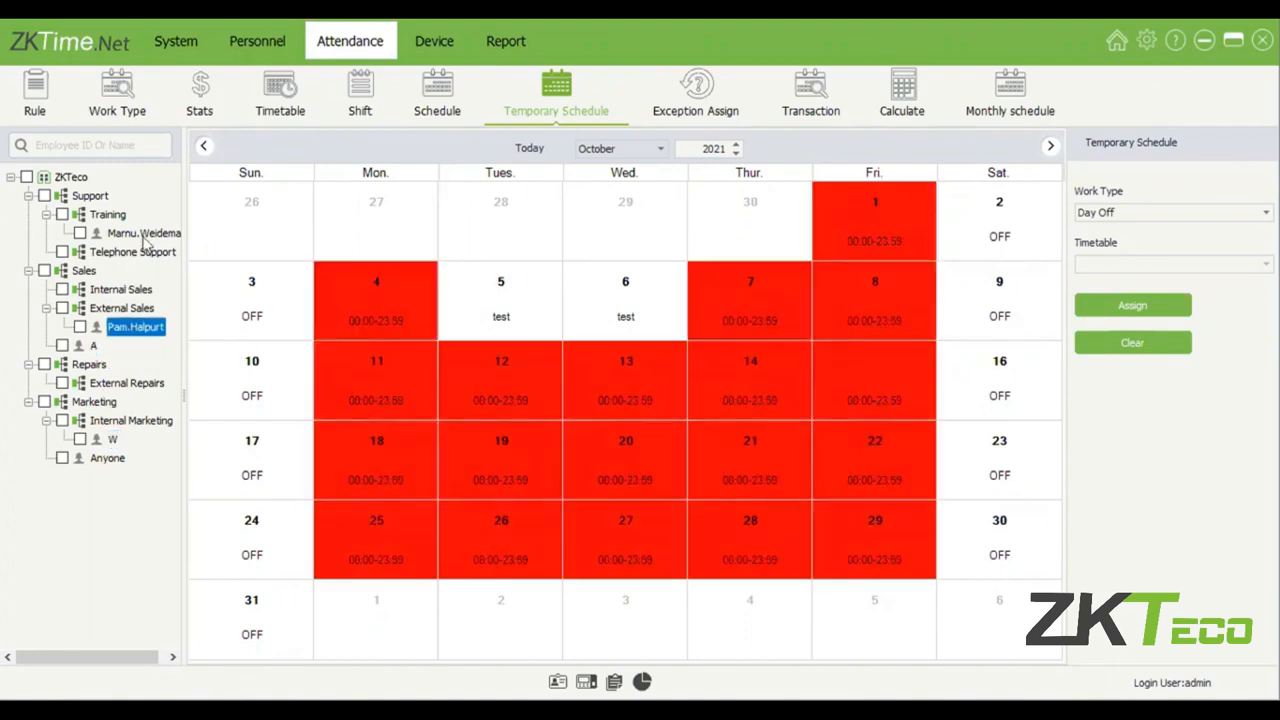
left_click(143, 234)
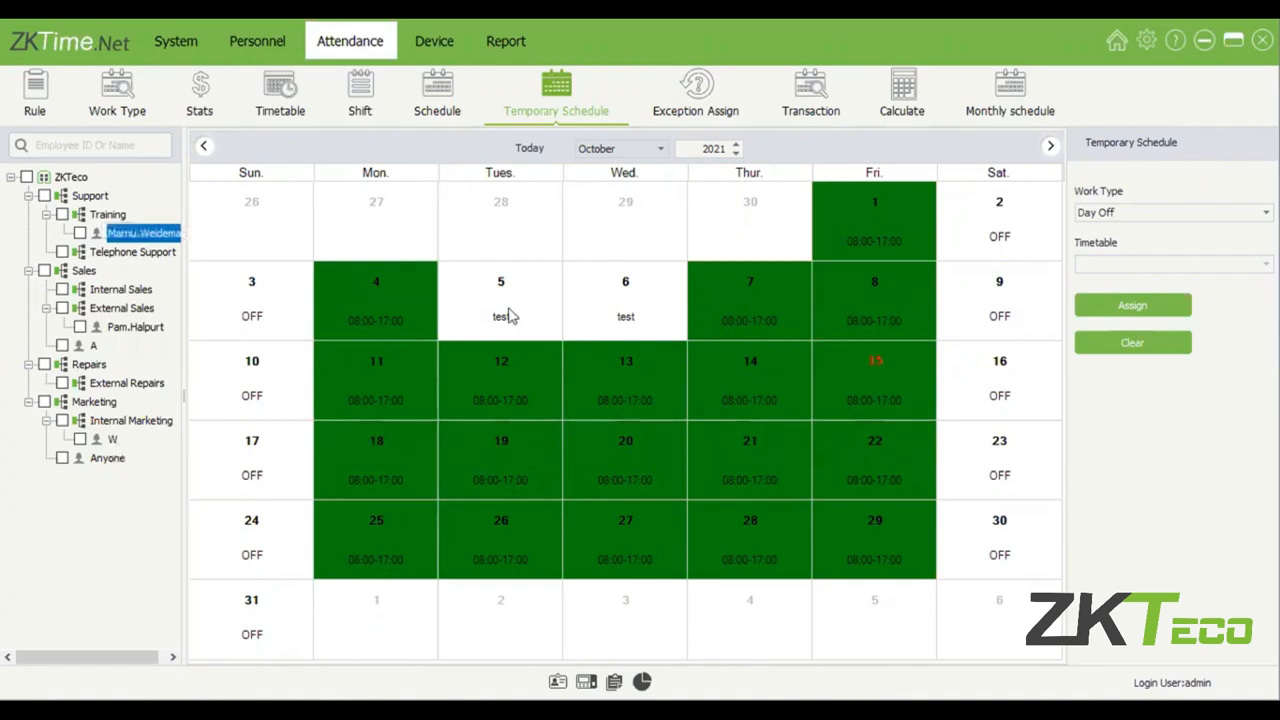
Examine the test holidays on 5 and 6 October in the calendars of the Training and Sales employees.
left_click(567, 312)
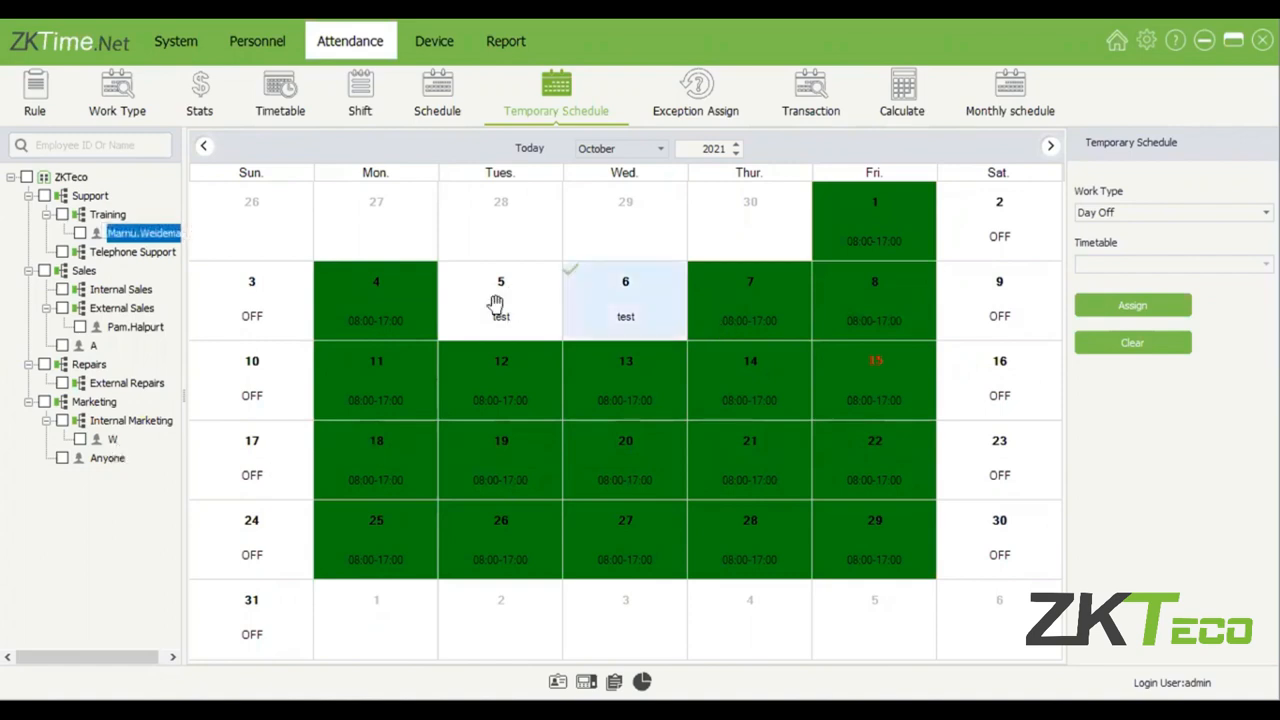
left_click(496, 304)
left_click(602, 313)
left_click(135, 327)
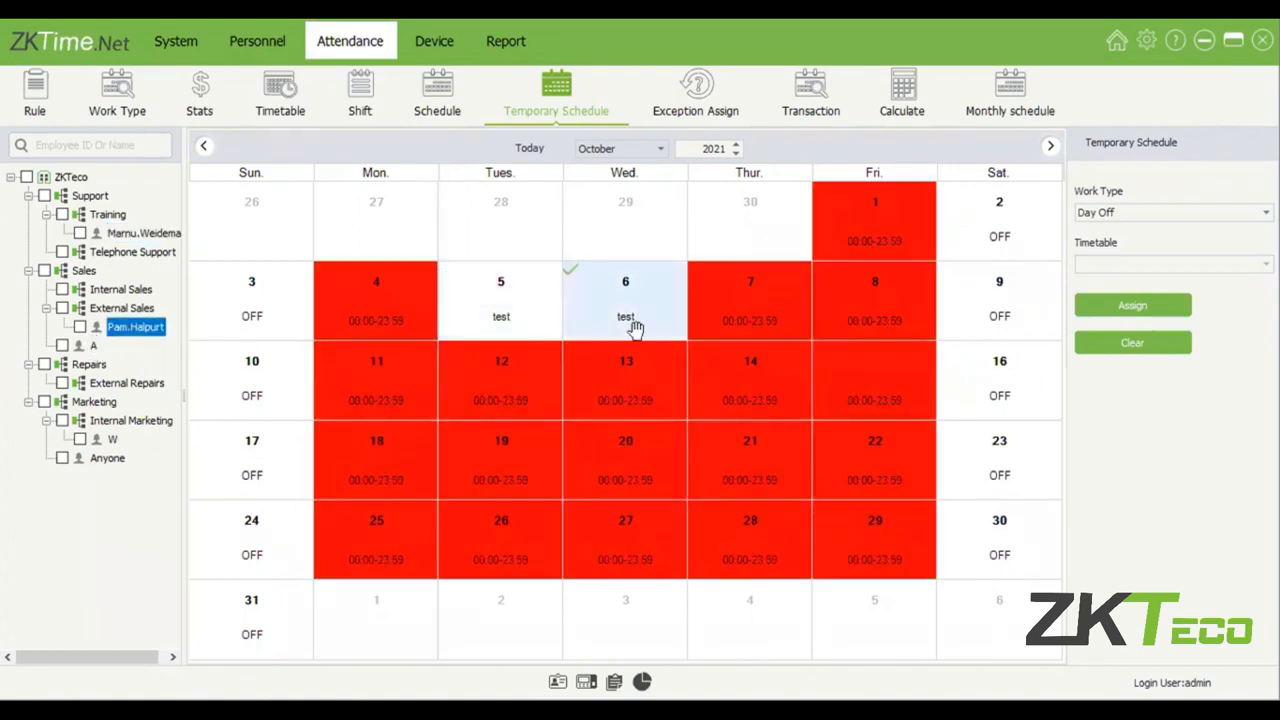
key("Down")
left_click(468, 328)
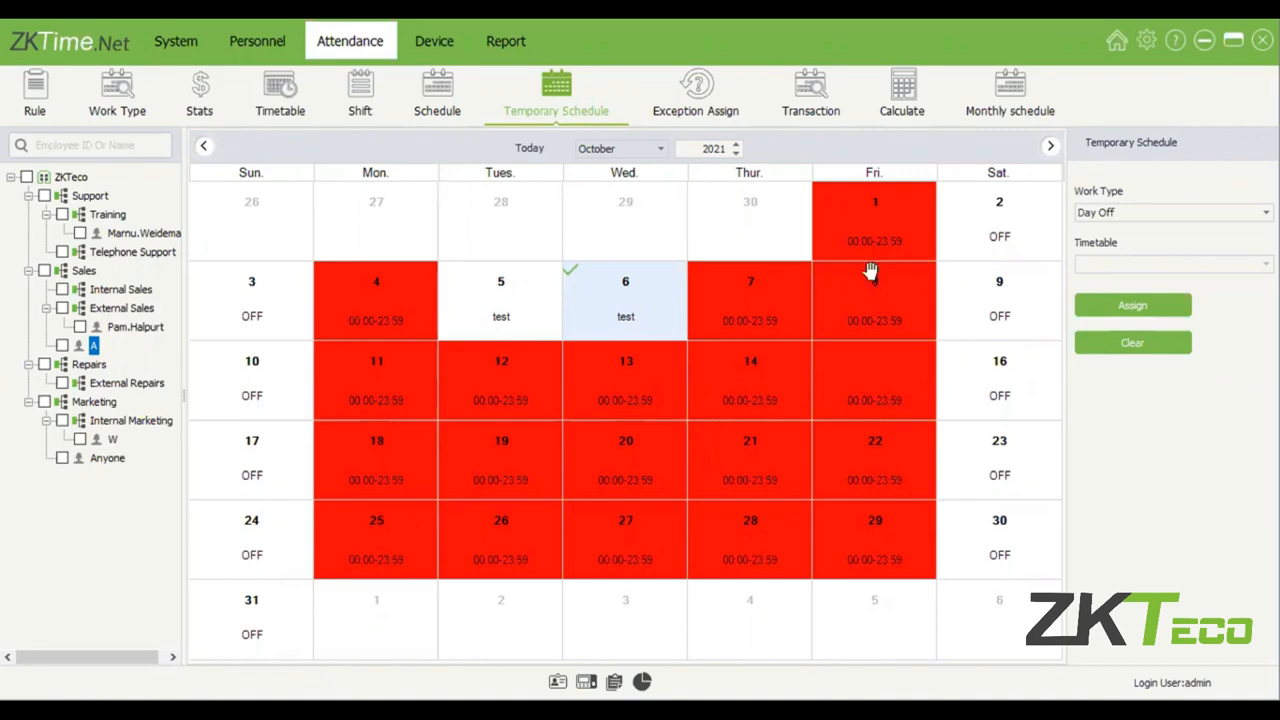
key("Down")
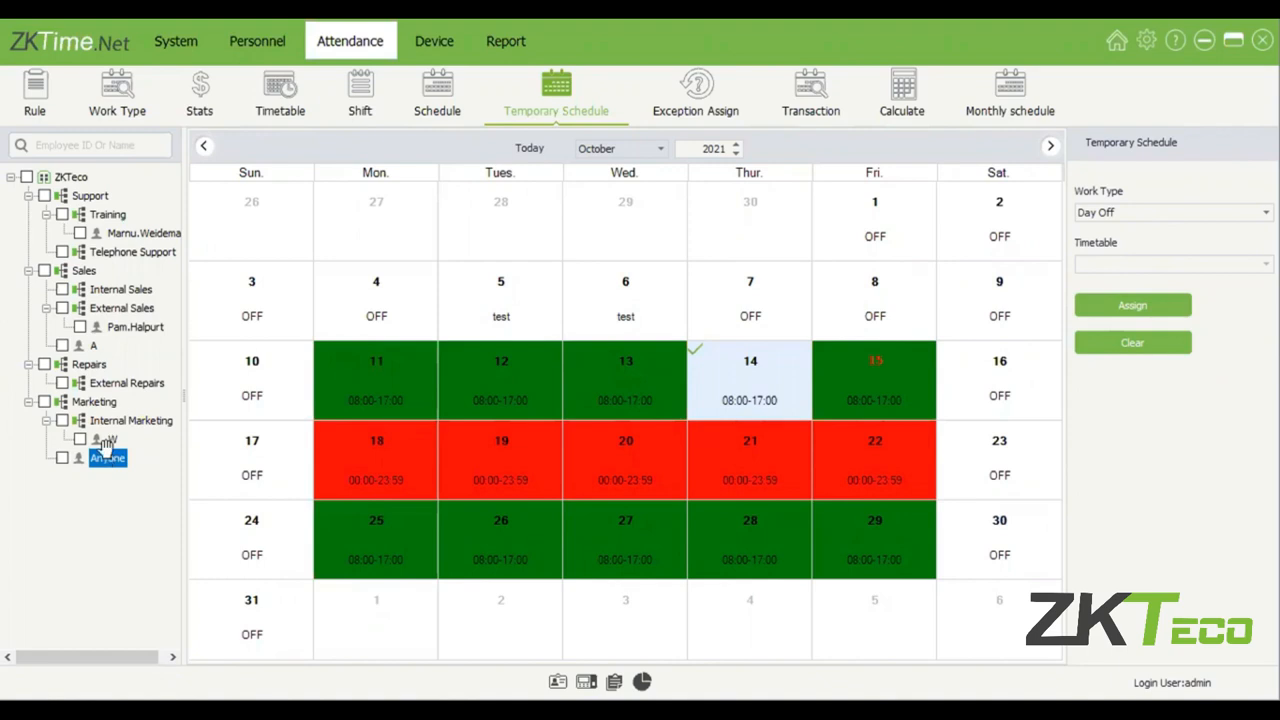
Assign the employee directly under Marketing Normal Work with the Flexible(00:00-23:59) timetable on 14 and 28 October and Regular(08:00-17:00) on 21 October.
left_click(1140, 305)
left_click(1132, 346)
left_click(750, 366)
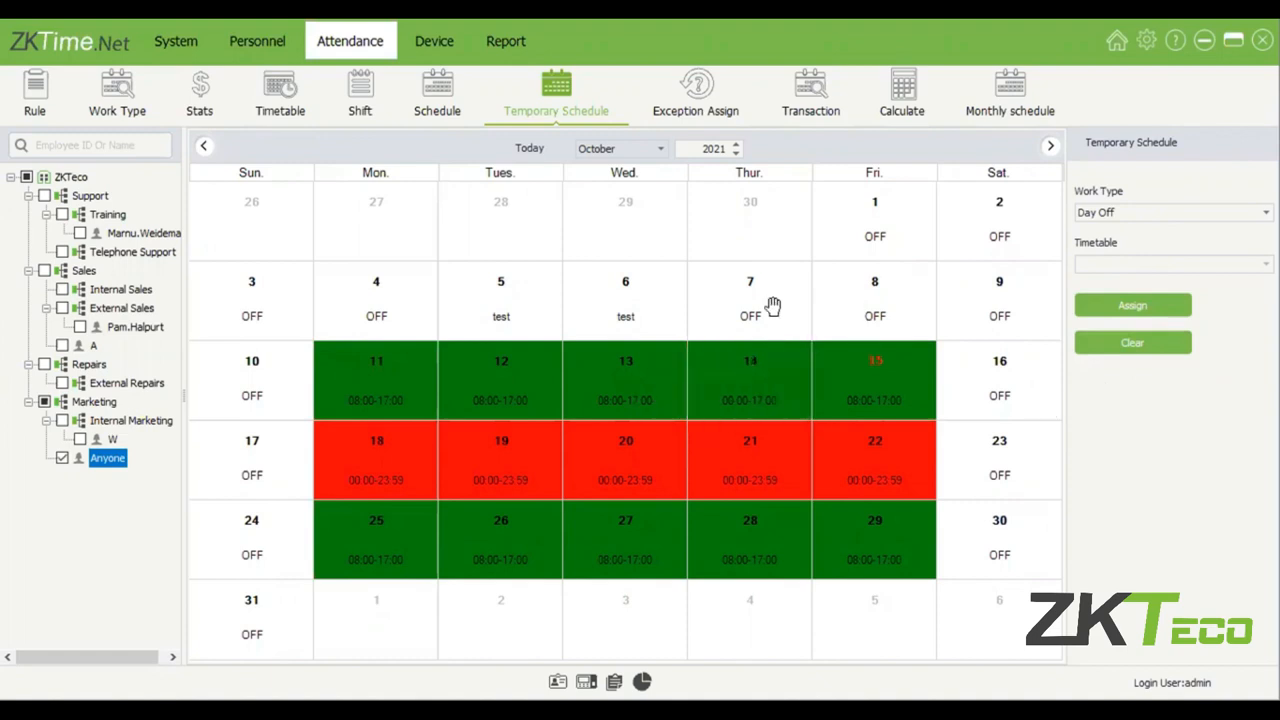
left_click(789, 388)
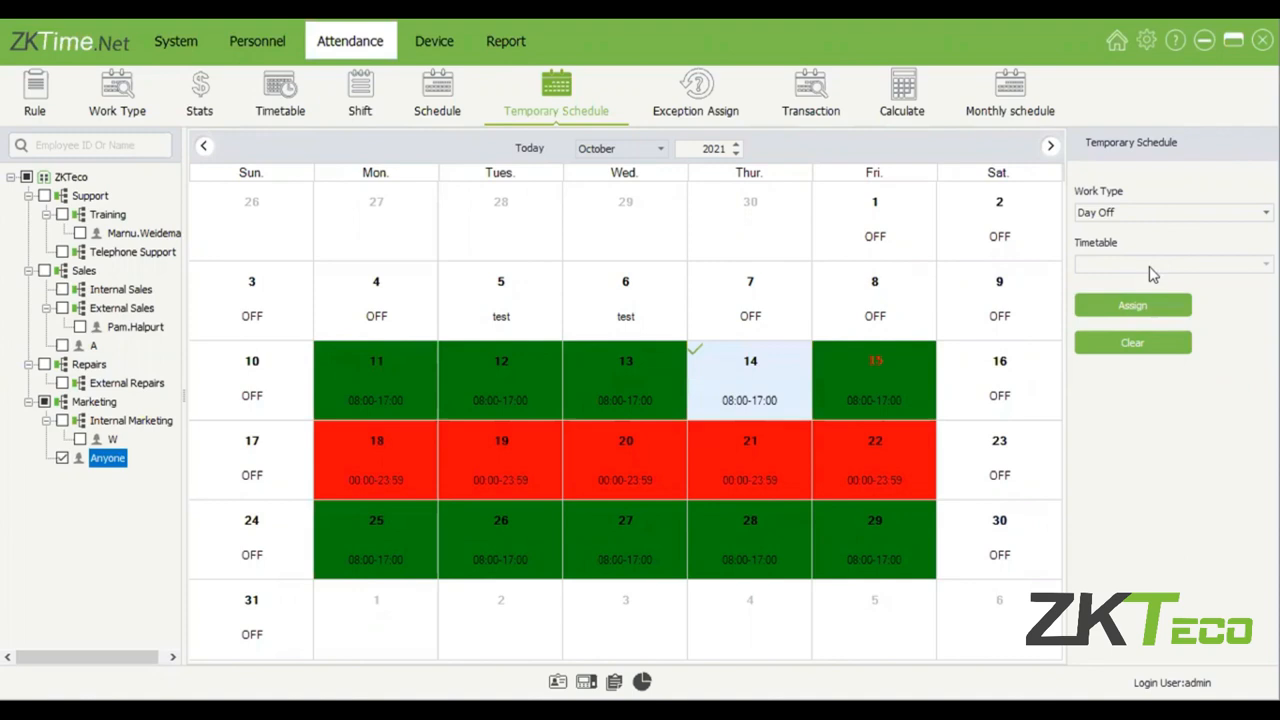
left_click(1150, 274)
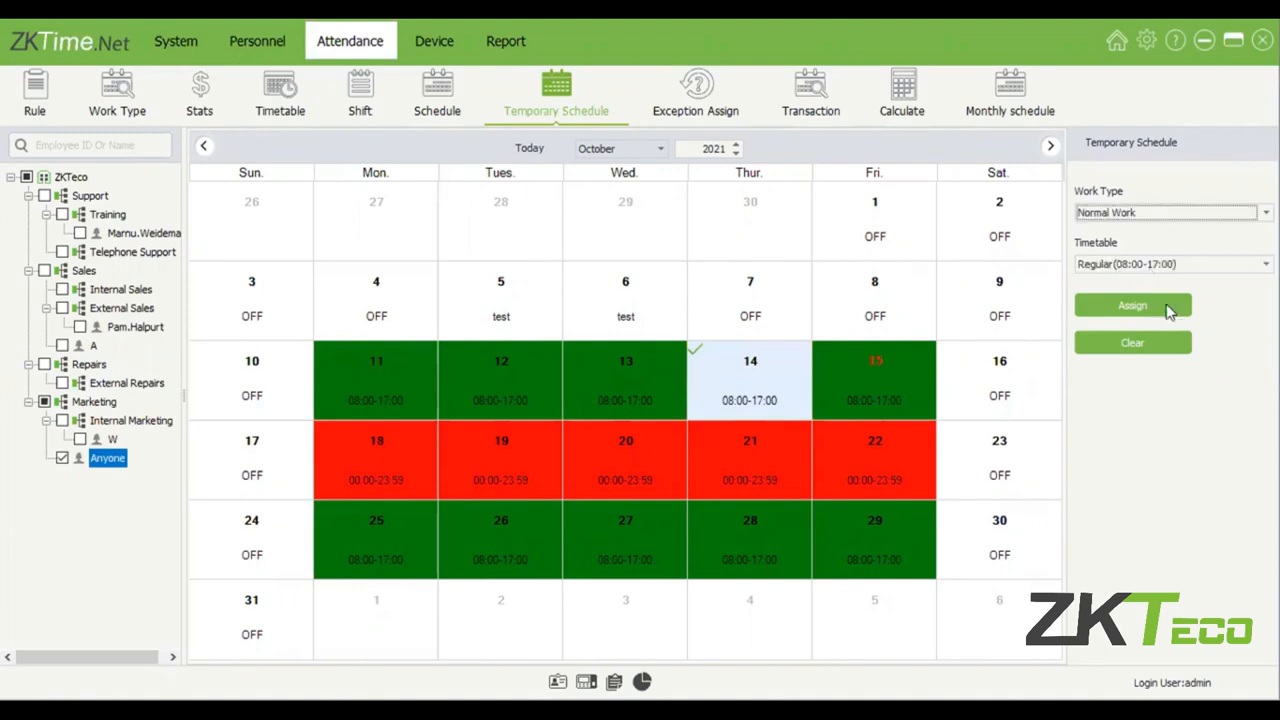
left_click(1150, 265)
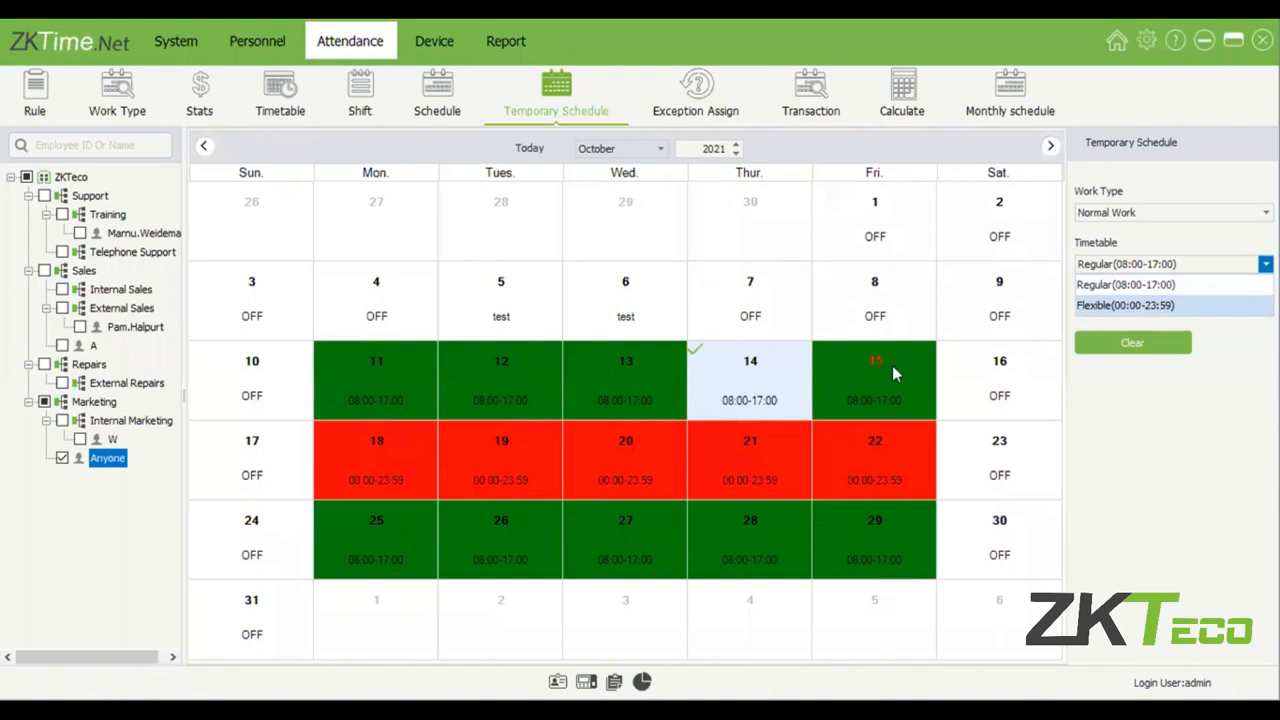
left_click(1150, 307)
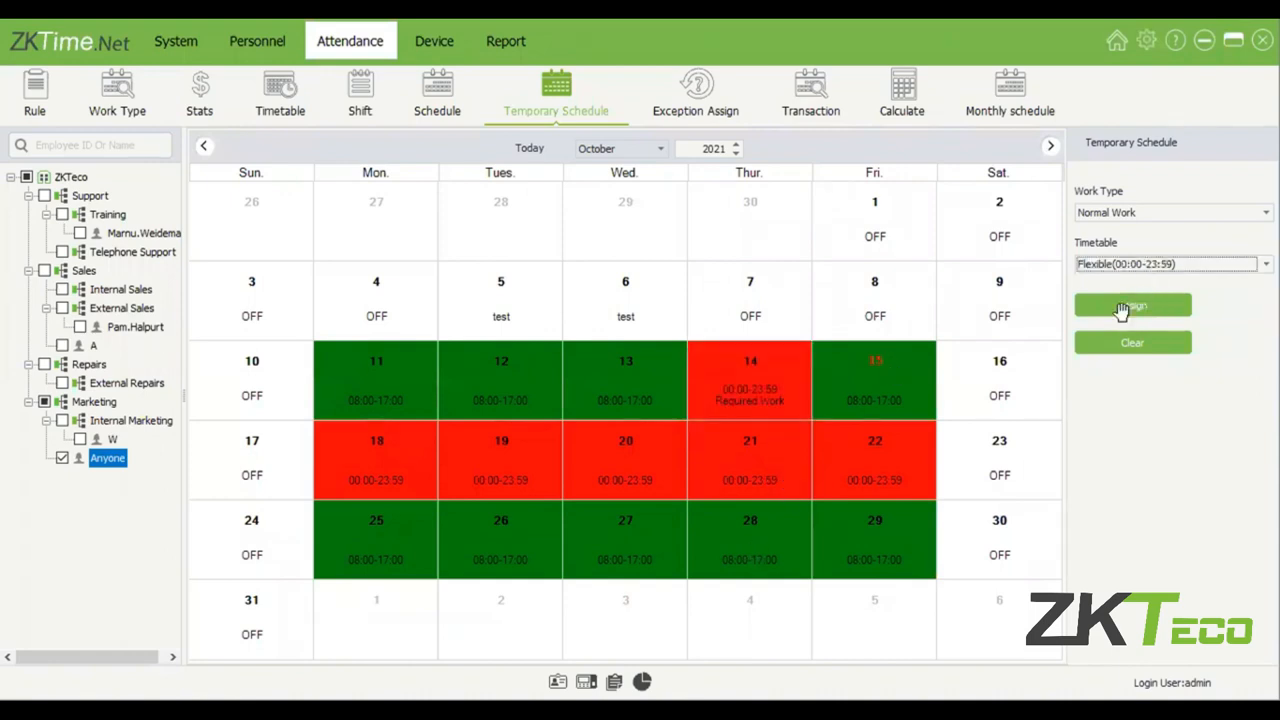
left_click(1122, 307)
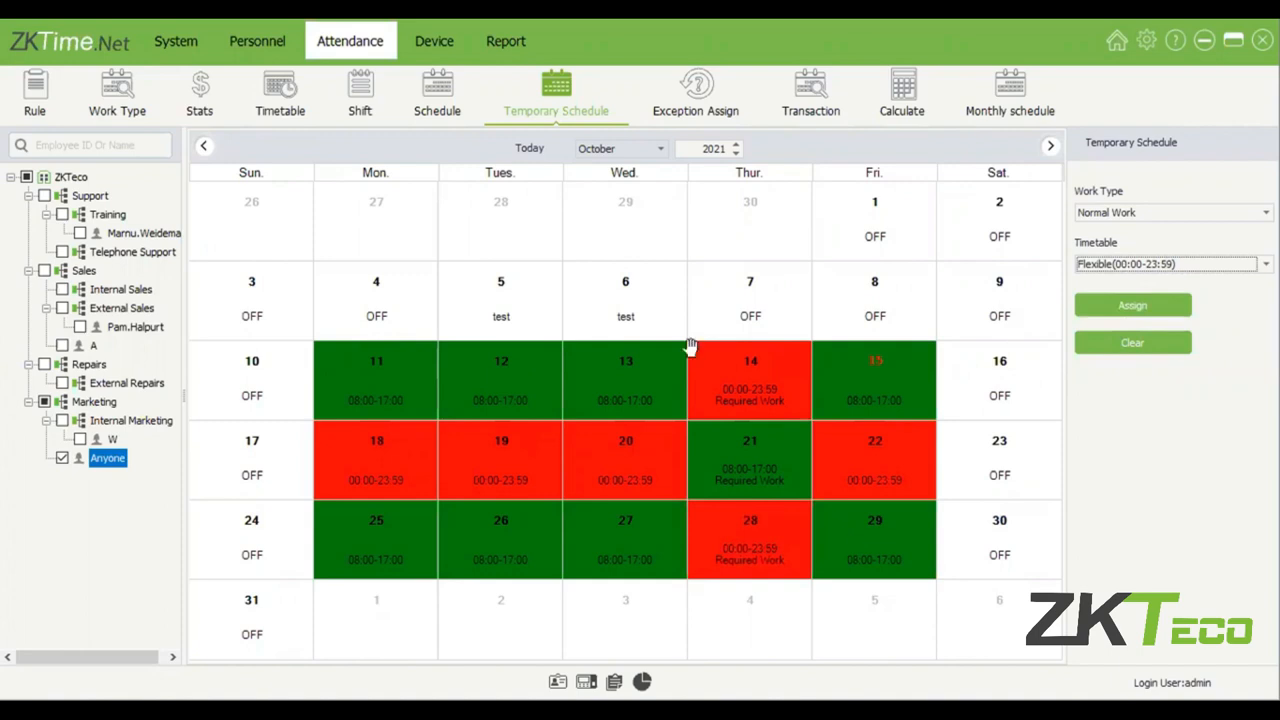
Clear the Marketing employee's temporary schedules on 14, 21 and 28 October.
left_click_drag(779, 361, 756, 512)
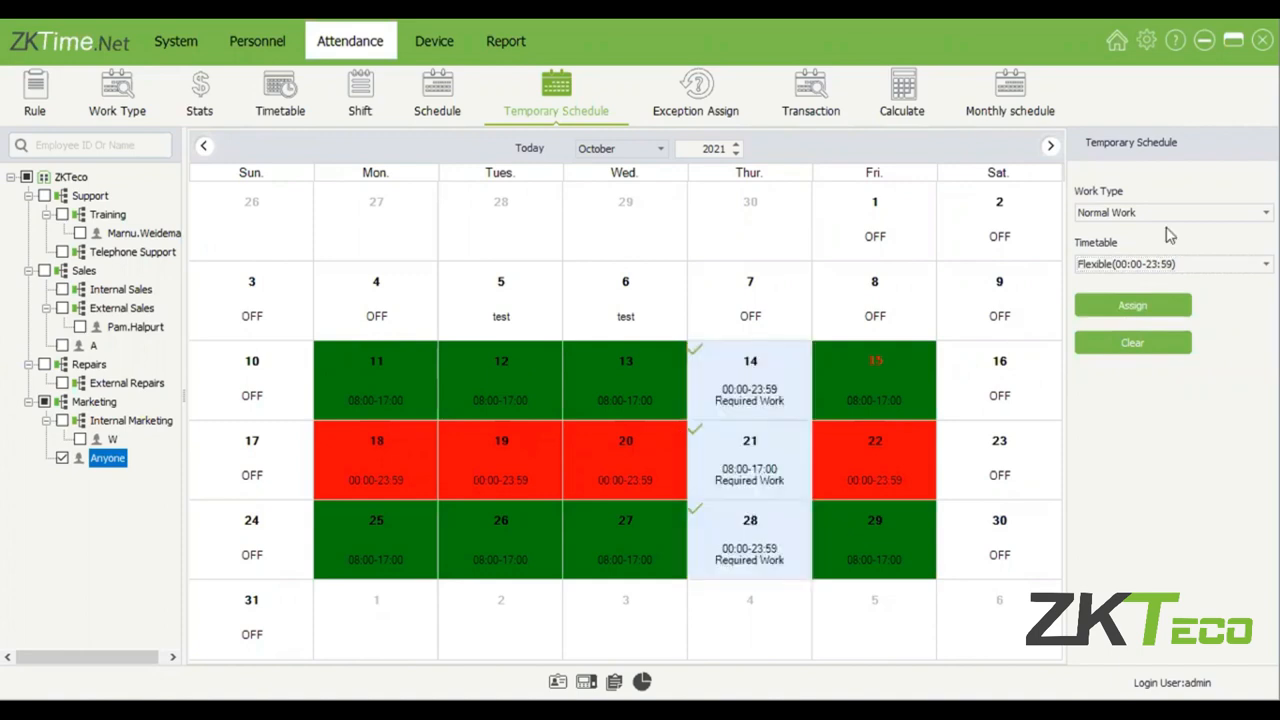
left_click(1131, 341)
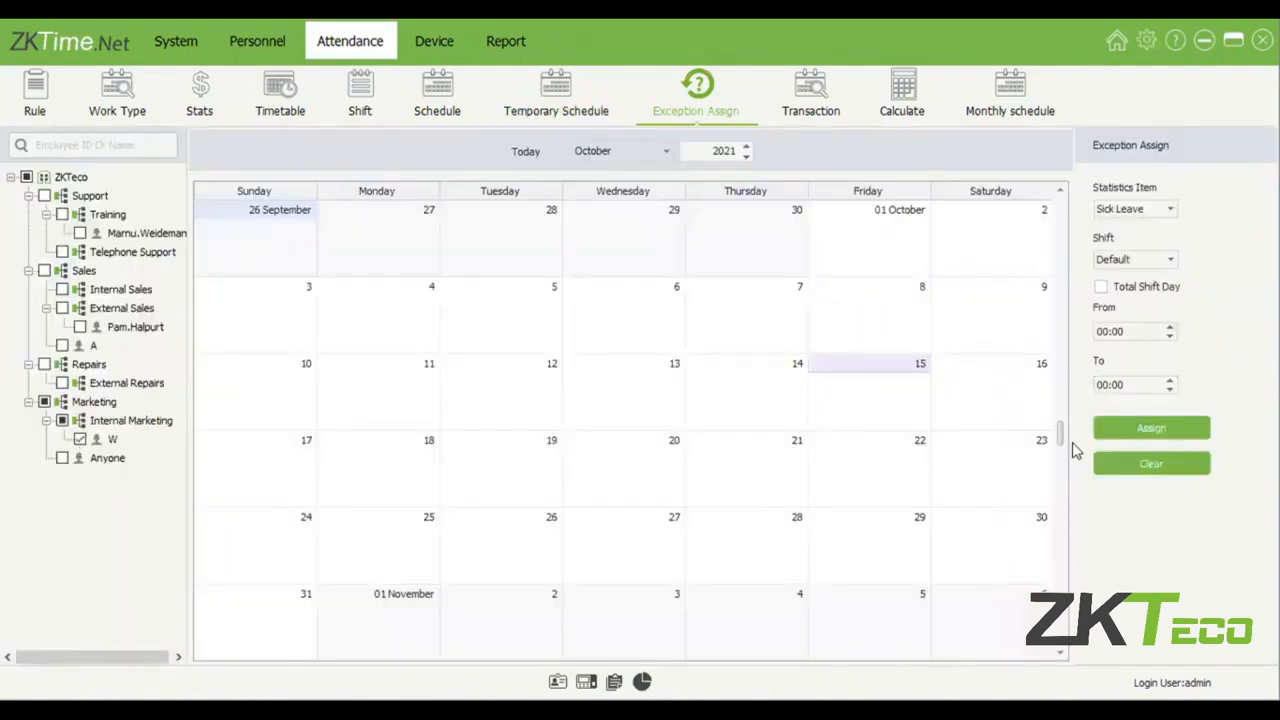
Assign Sick Leave for the total shift day on the Default shift to the Internal Marketing employee on 15 October 2021.
left_click(1154, 214)
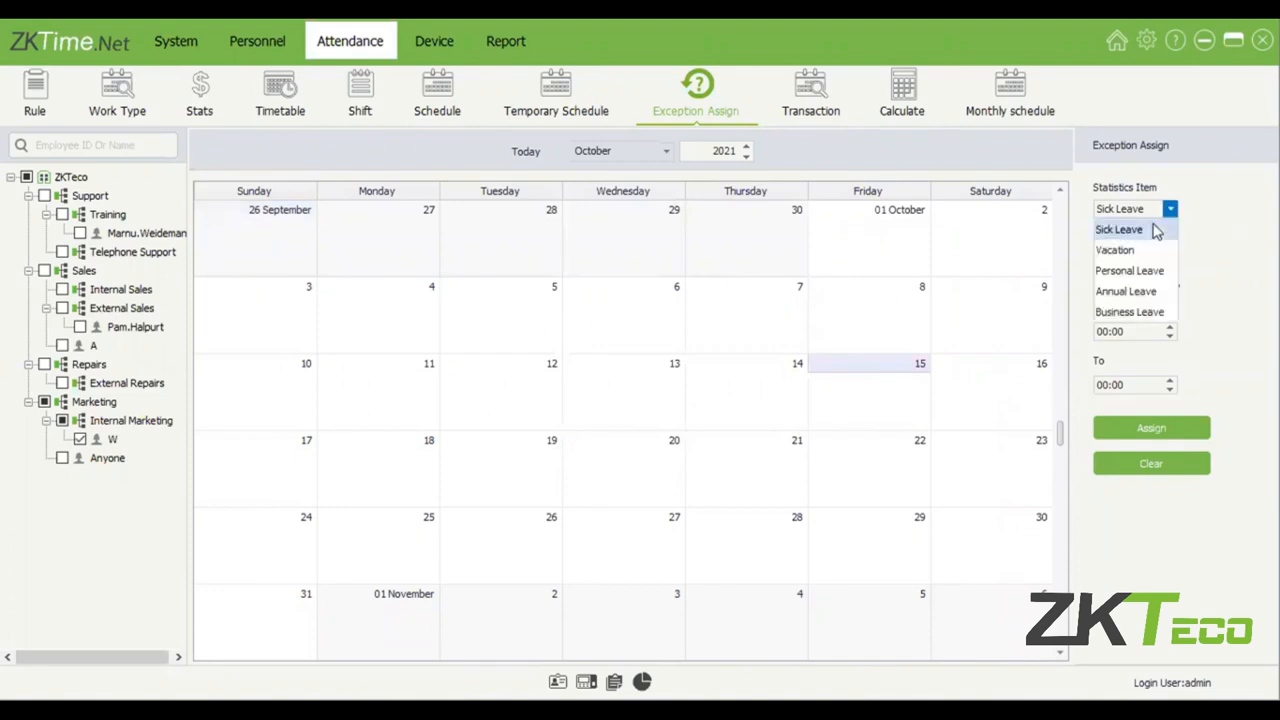
left_click(1206, 258)
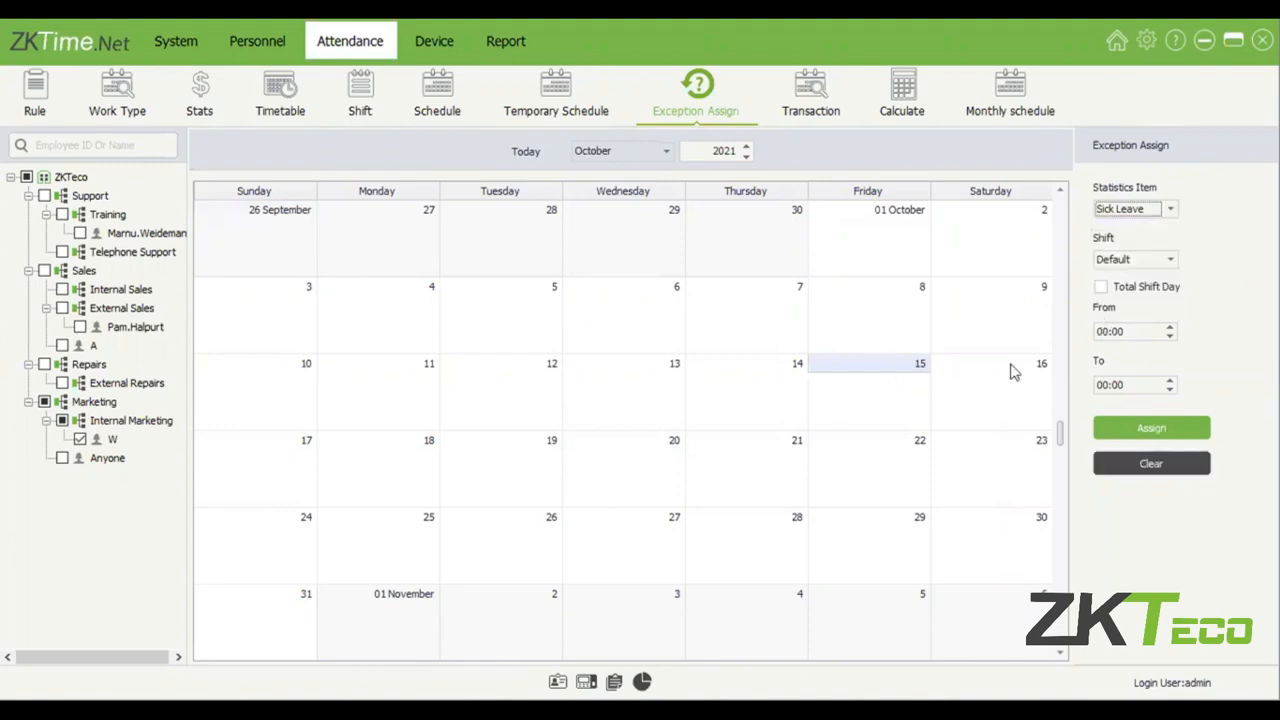
left_click(1103, 288)
left_click(1152, 432)
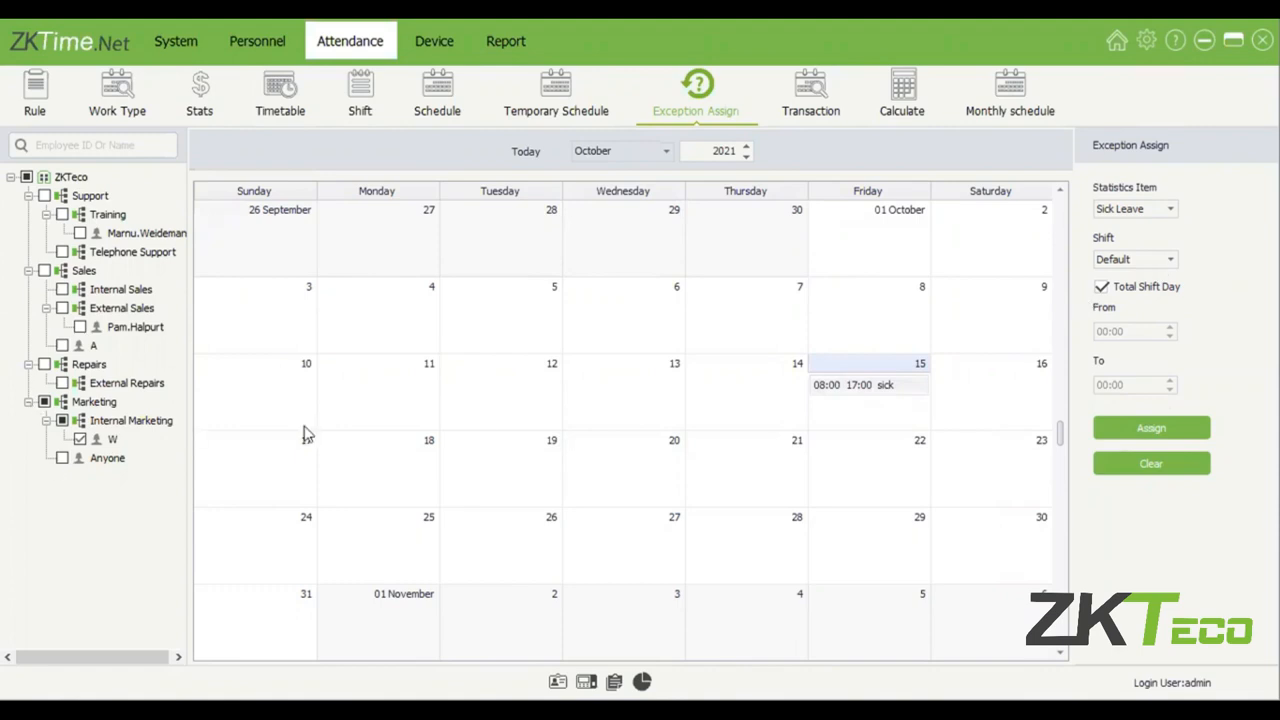
Assign partial Sick Leave from 08:00 to 10:00 on 14 October to the Internal Marketing employee, and clear it again.
left_click(1119, 296)
left_click(957, 400)
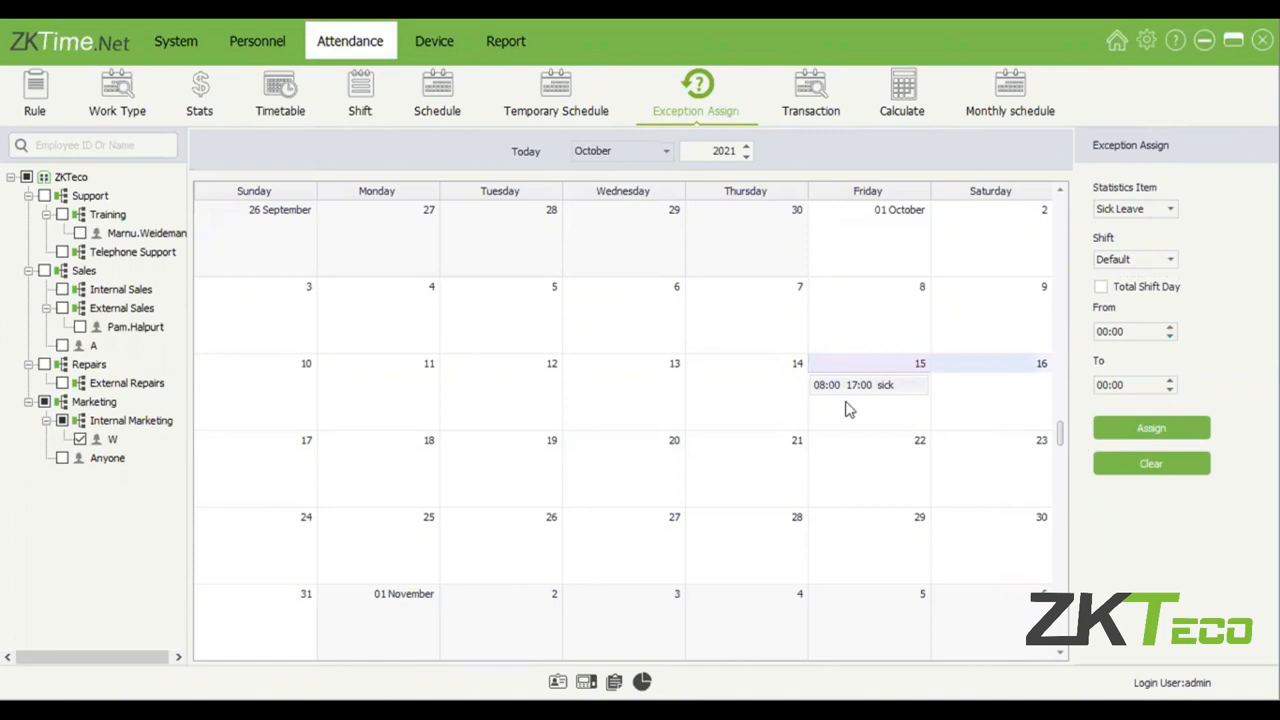
left_click(762, 396)
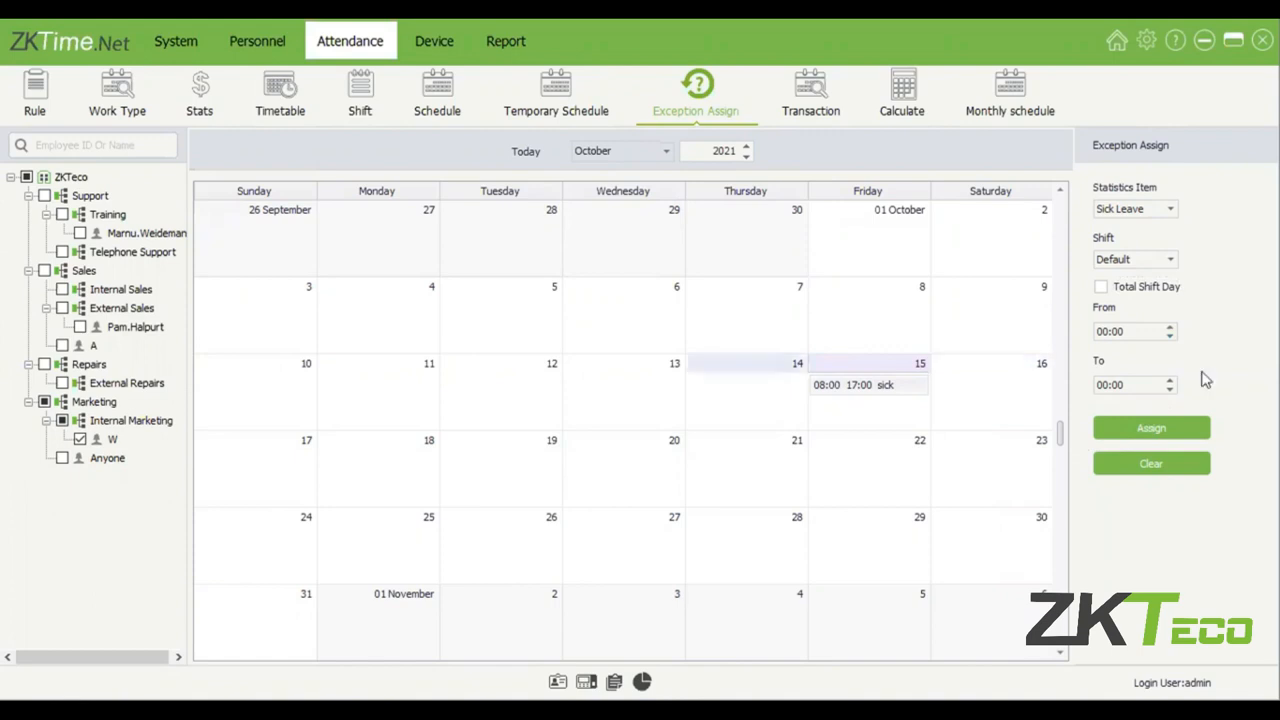
left_click(1103, 332)
type("08")
left_click(1103, 385)
type("10")
left_click(1151, 428)
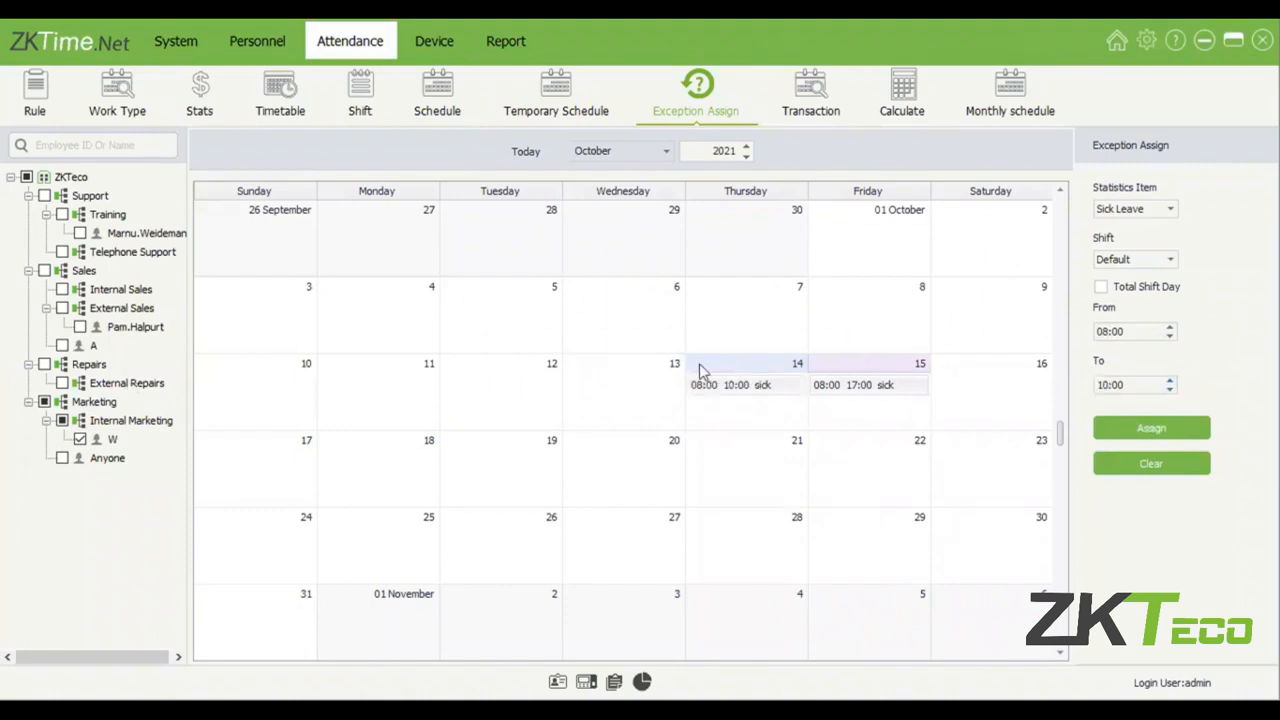
left_click(1178, 471)
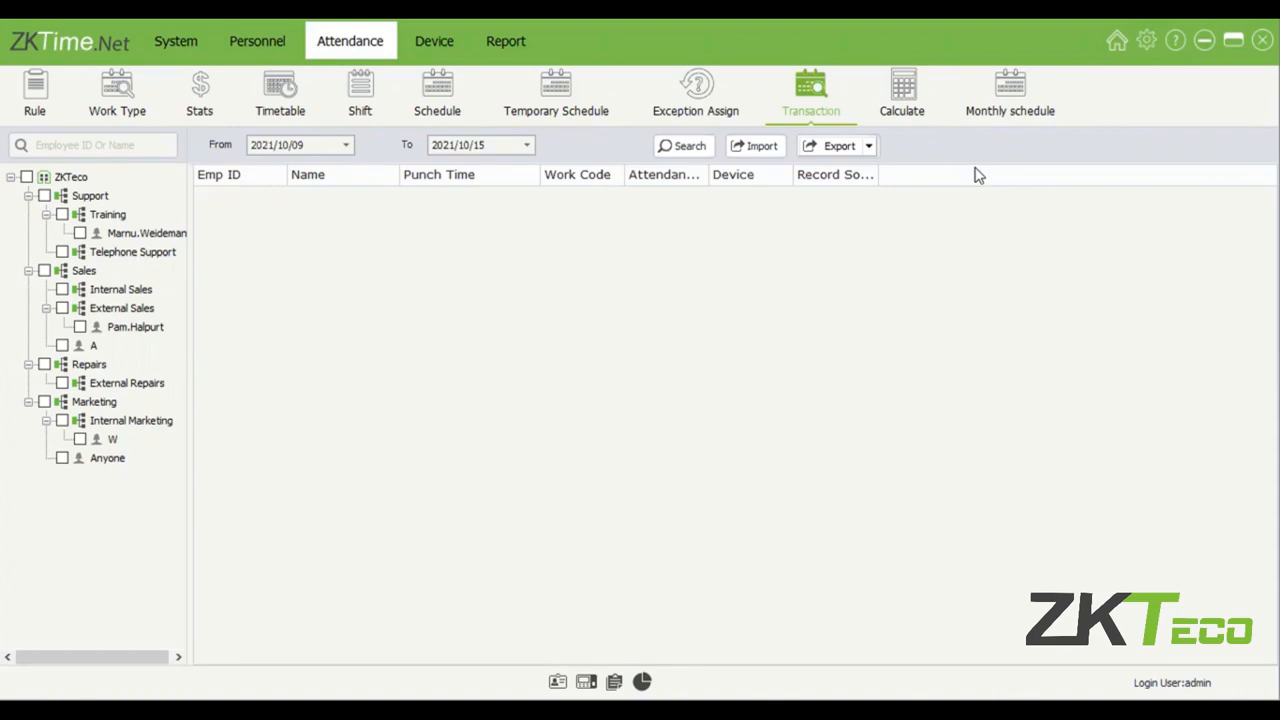
Search the transactions from 2021/10/01 to 2021/10/15 for the Training employee and the employee directly under Marketing, and examine the attendance statuses.
left_click(80, 439)
left_click(79, 458)
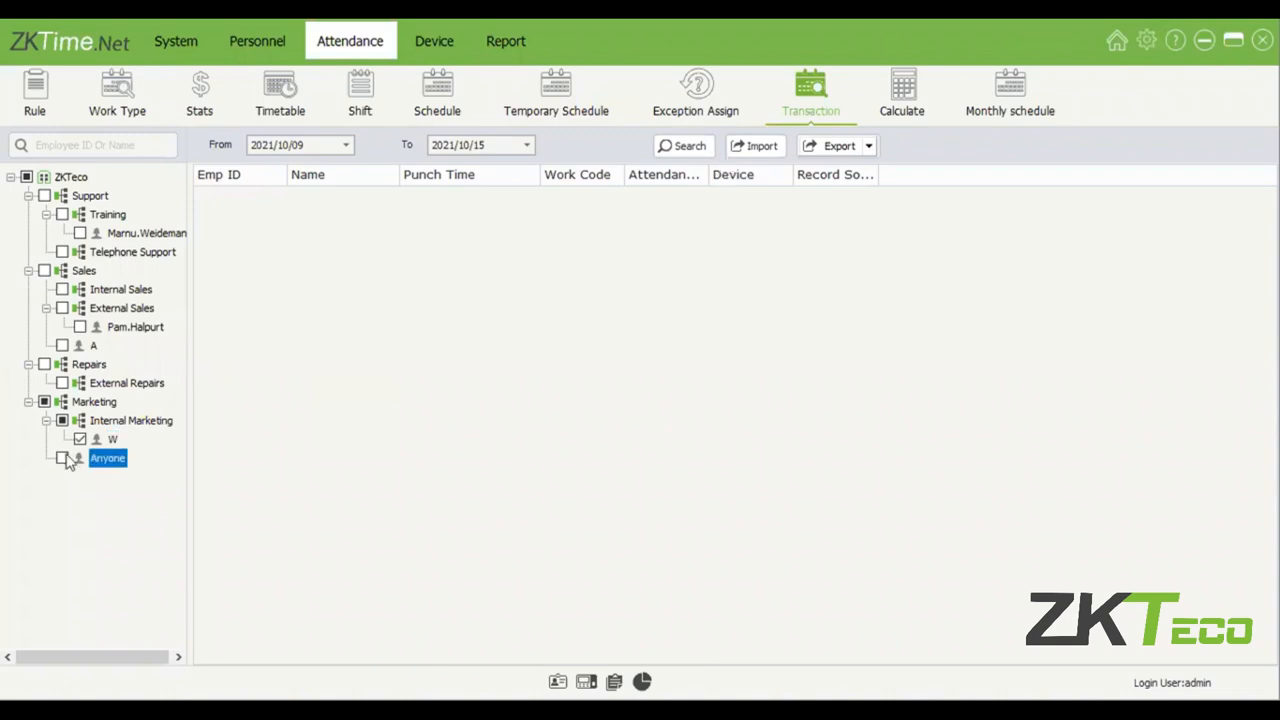
left_click(63, 458)
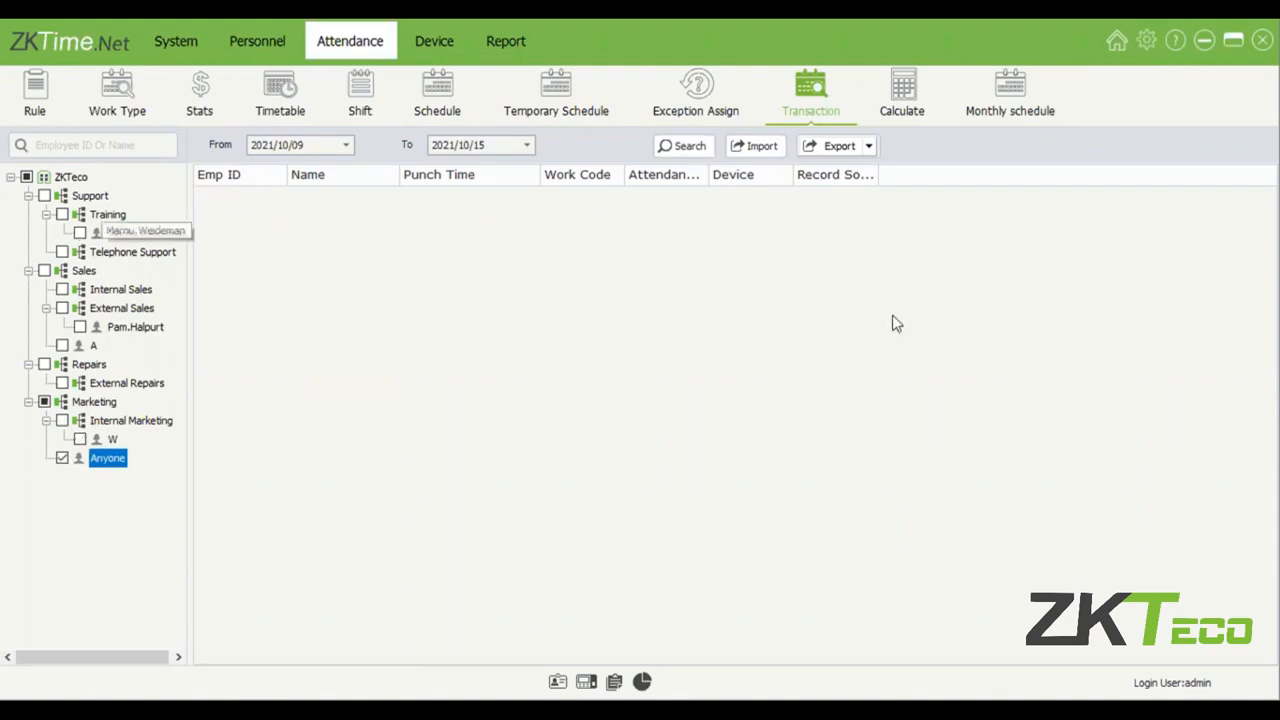
left_click(80, 233)
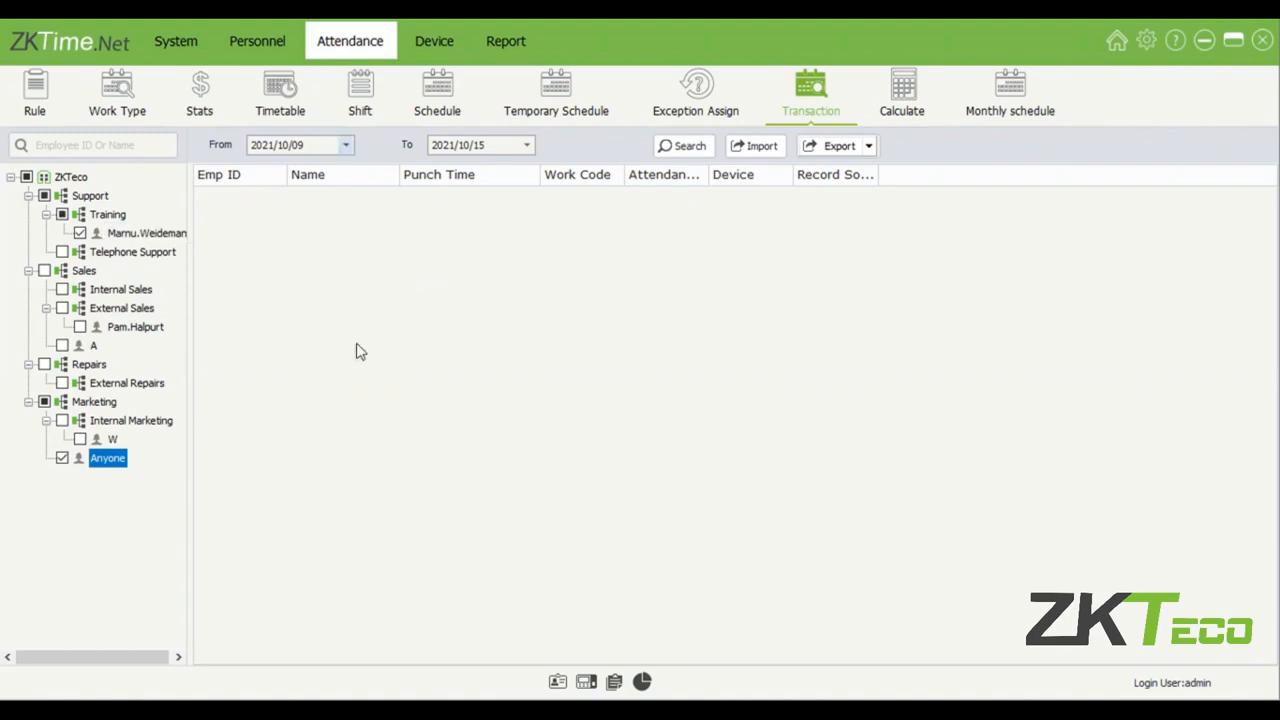
left_click(436, 230)
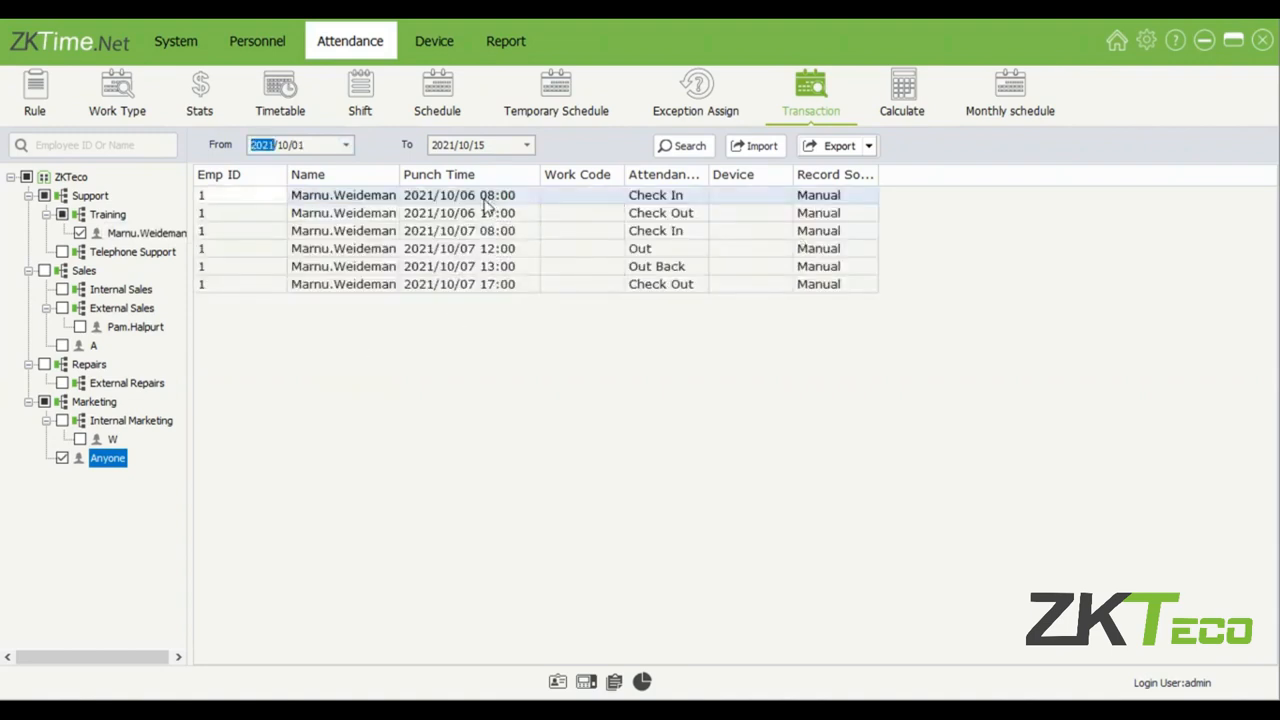
left_click(664, 249)
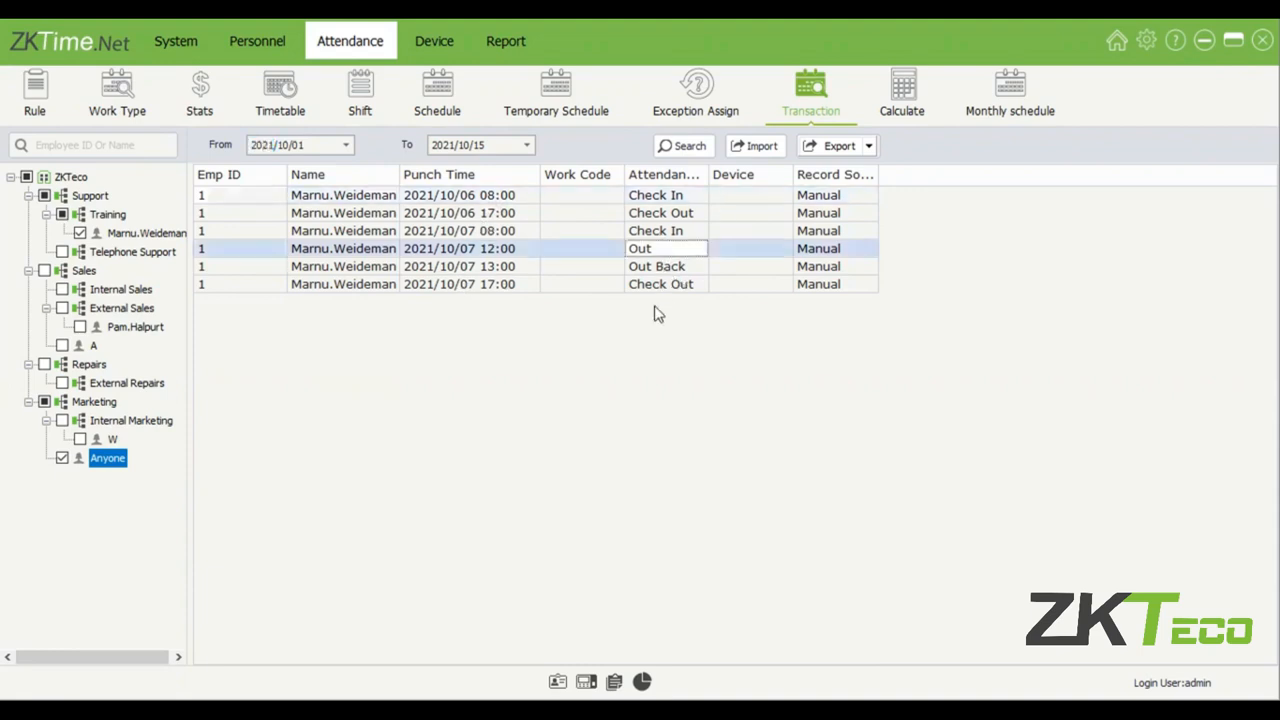
key("Down")
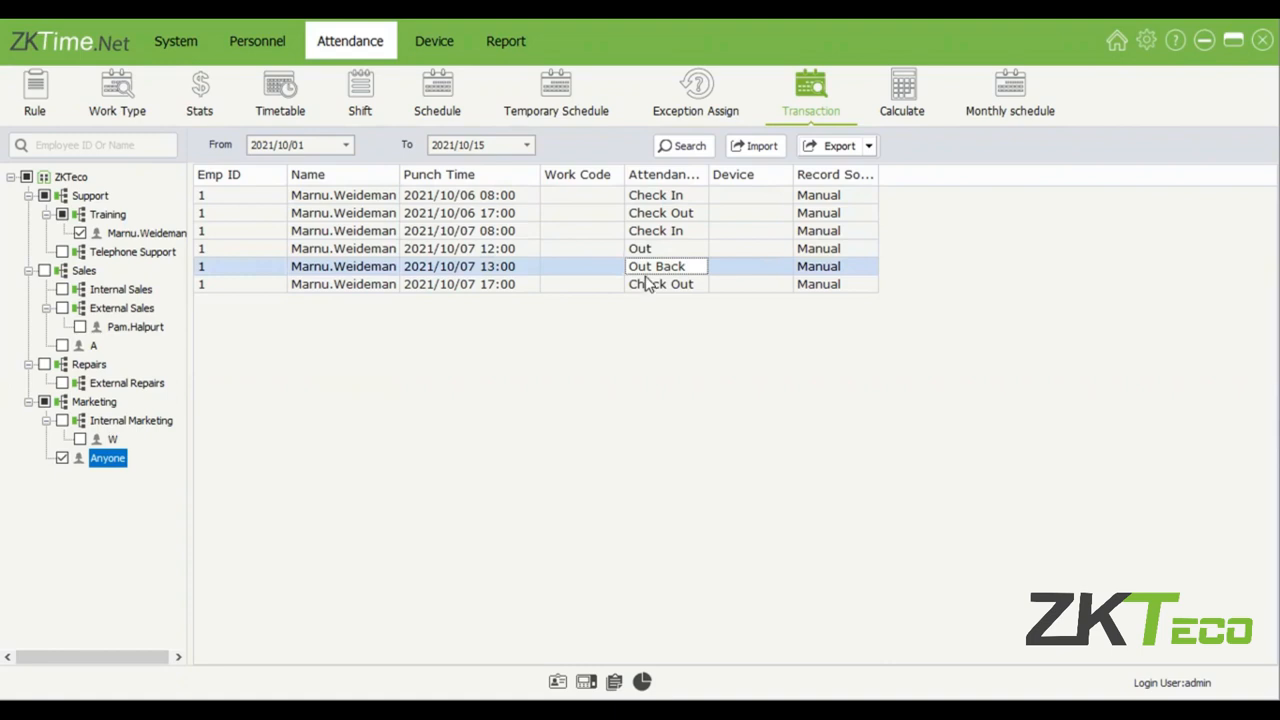
key("Down")
left_click(651, 232)
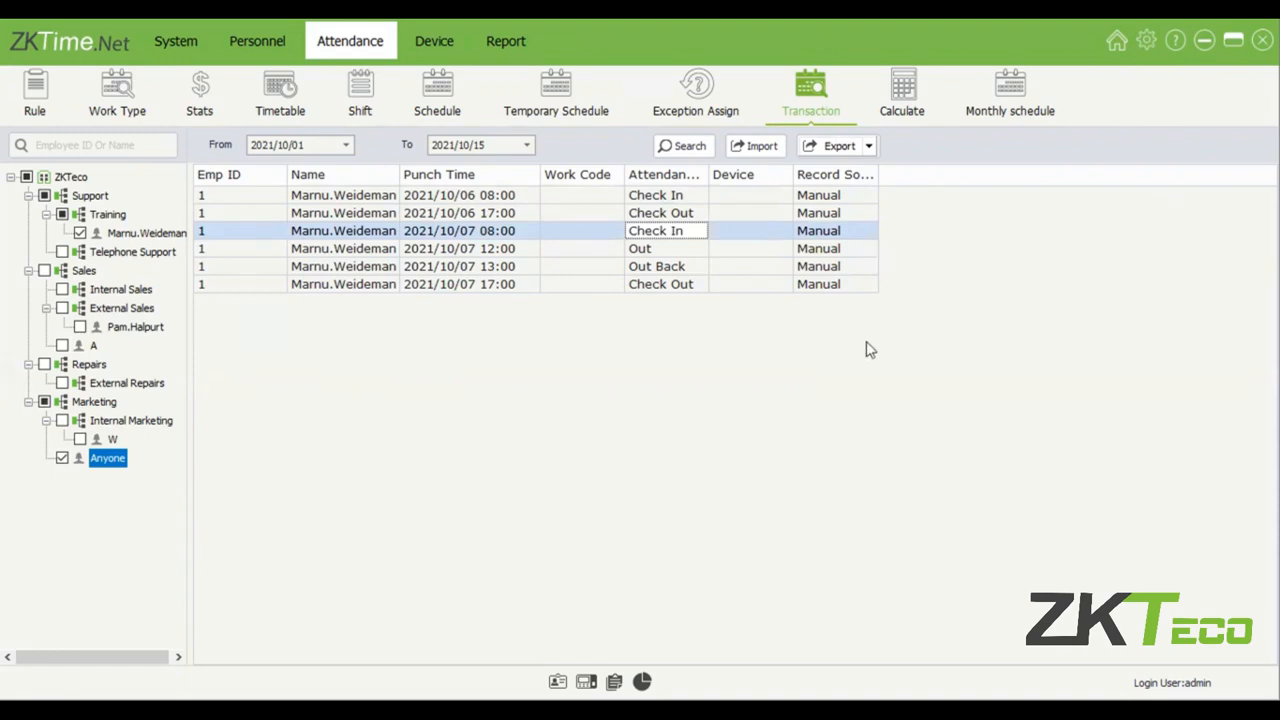
Calculate the Training employee's attendance from 2021/10/01 to 2021/10/15 and examine the clock-in entries on 6 and 13 October.
left_click(918, 106)
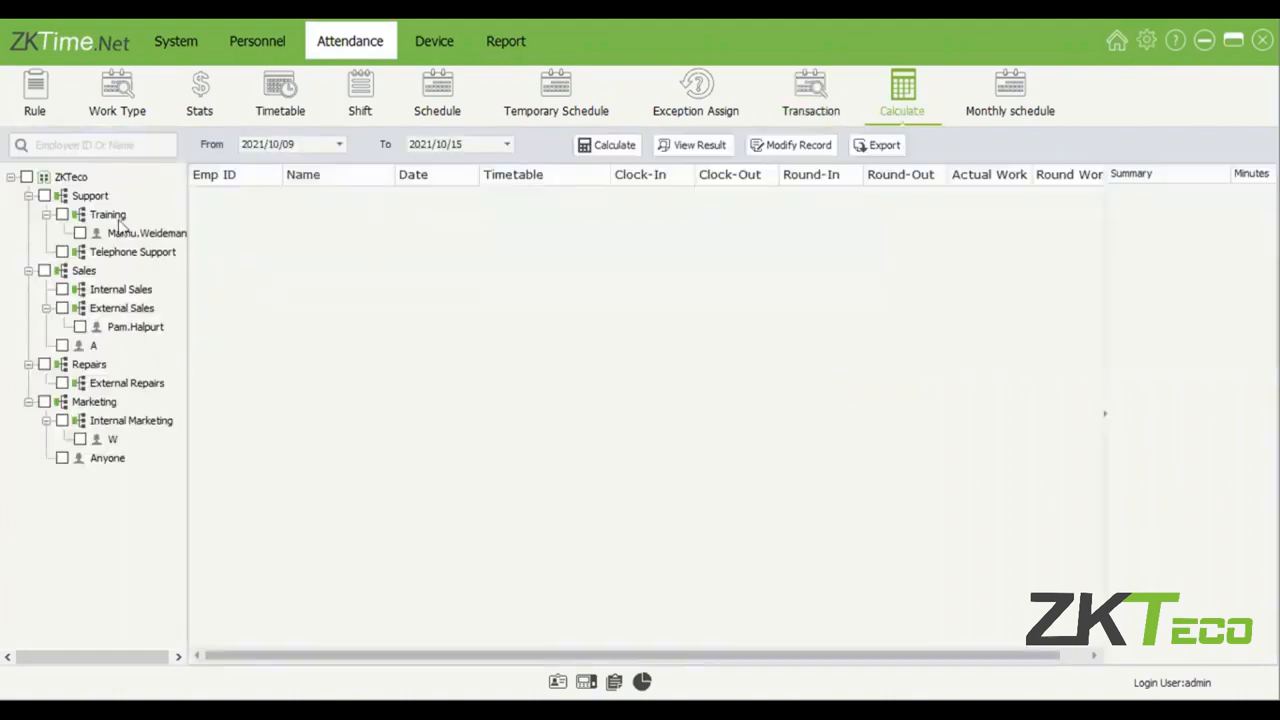
left_click(80, 233)
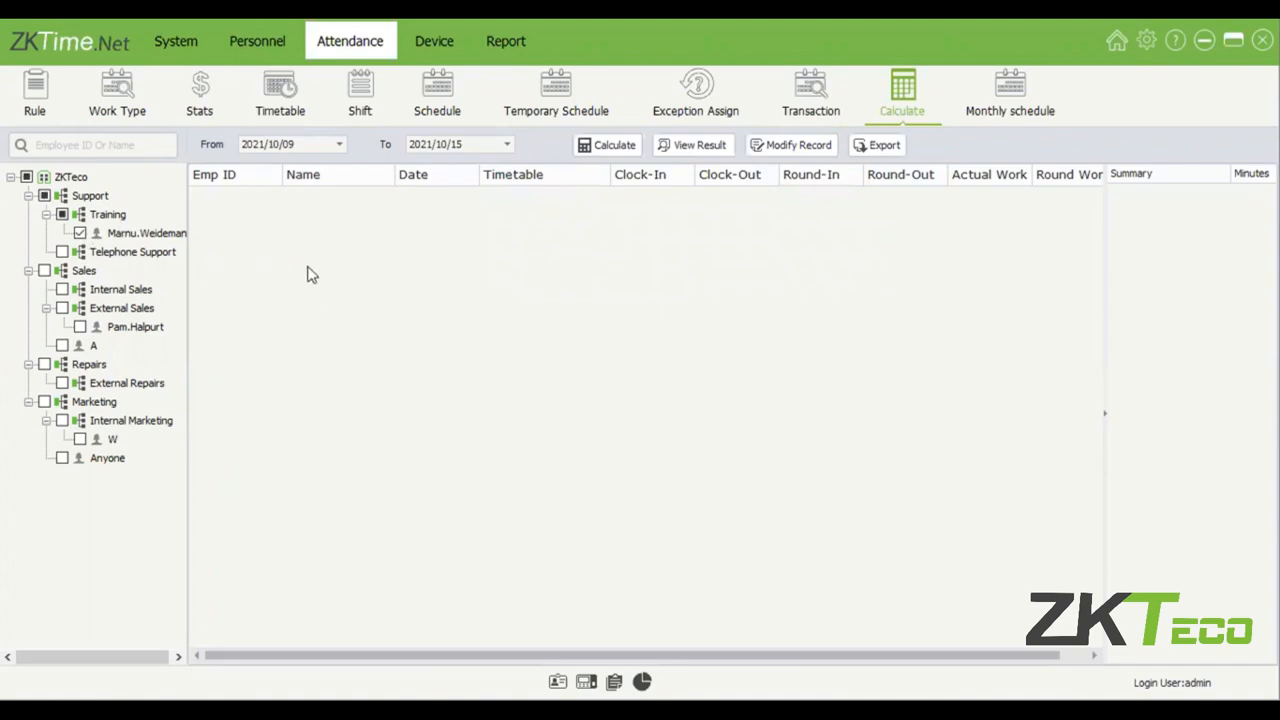
left_click(338, 145)
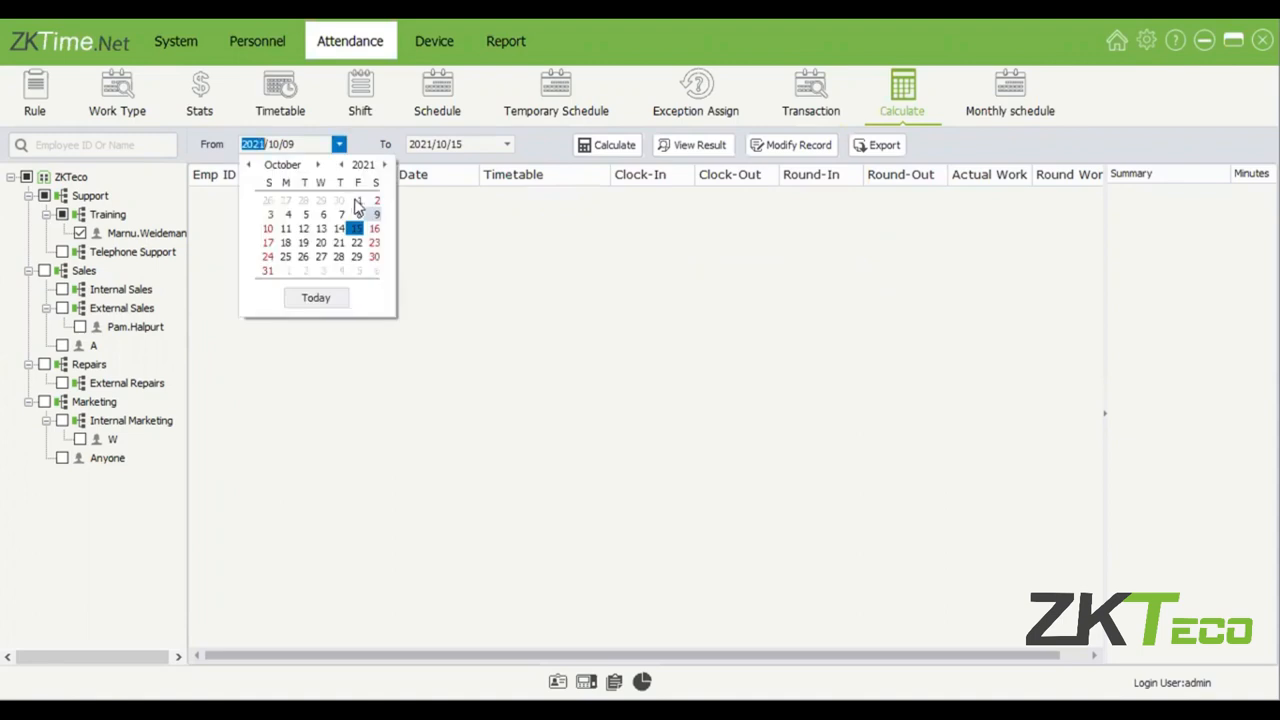
left_click(357, 202)
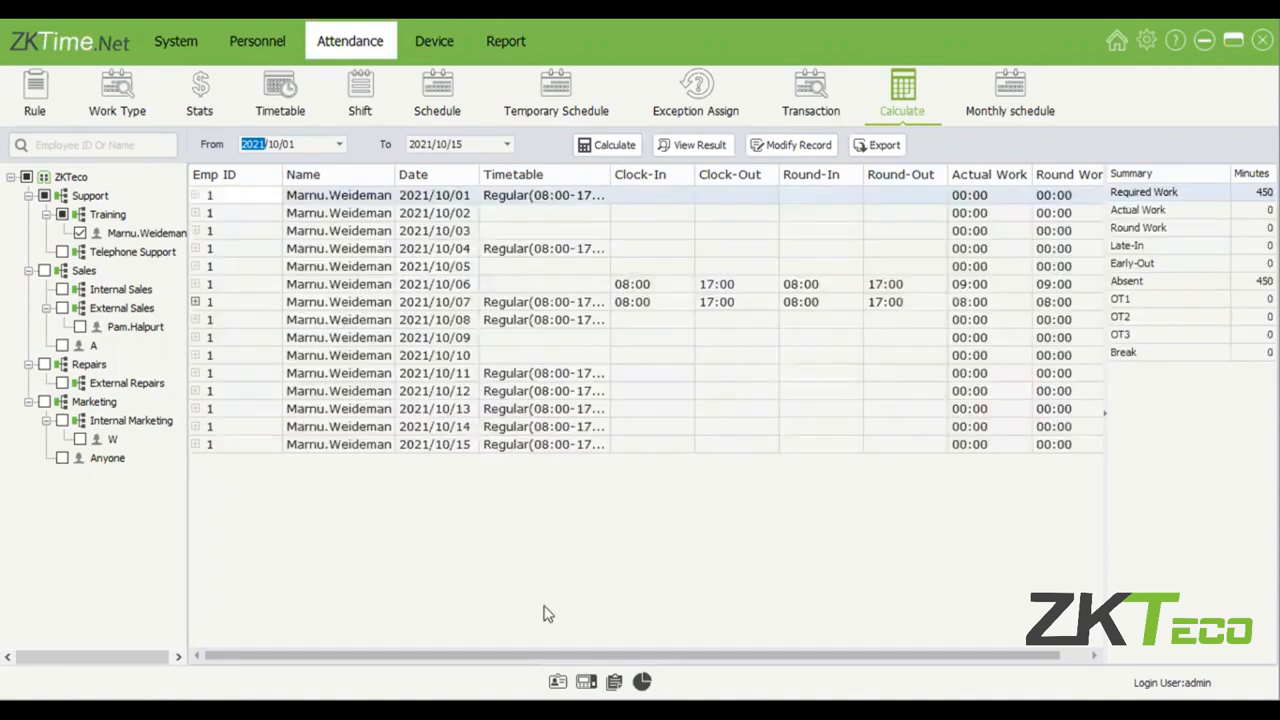
left_click_drag(650, 660, 714, 656)
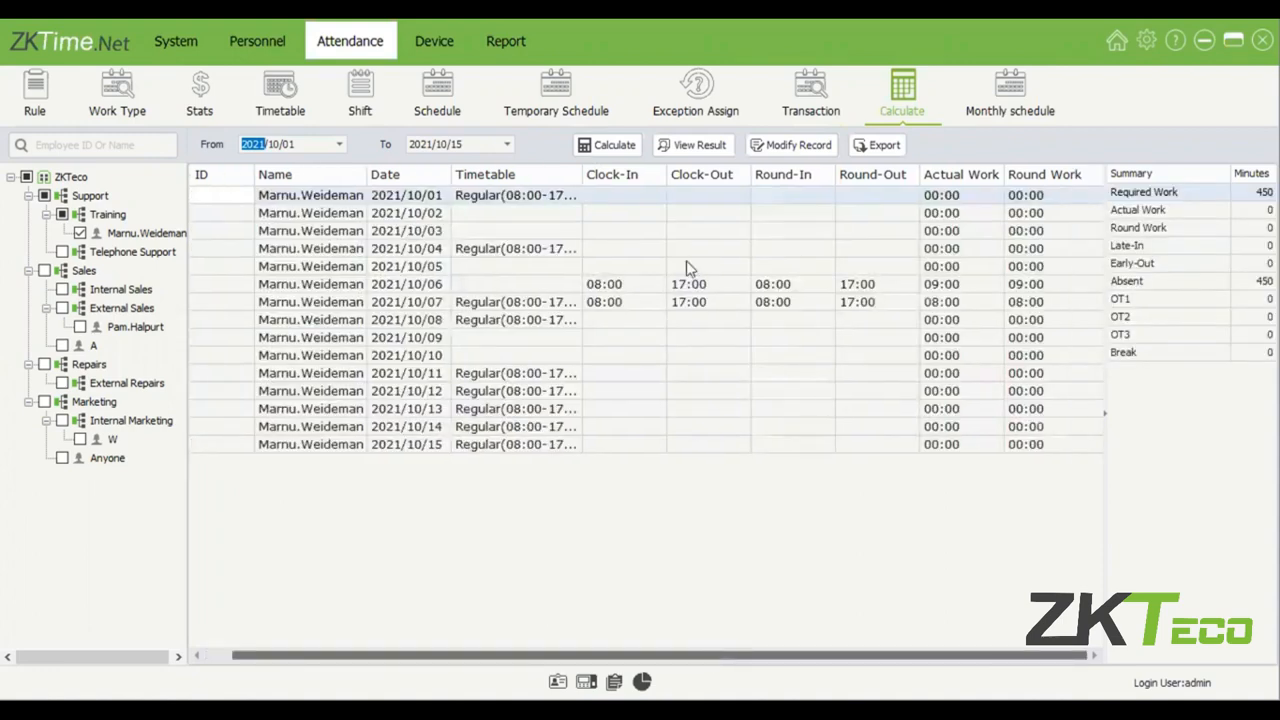
left_click(641, 288)
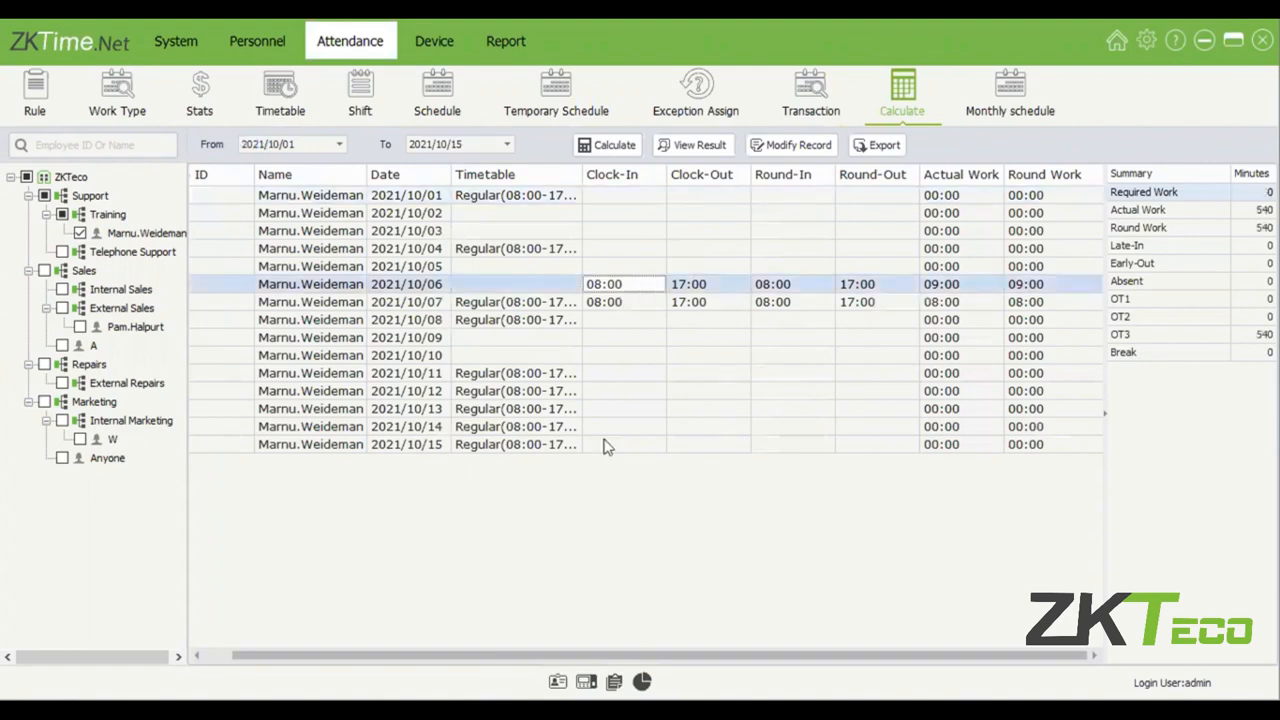
left_click(618, 412)
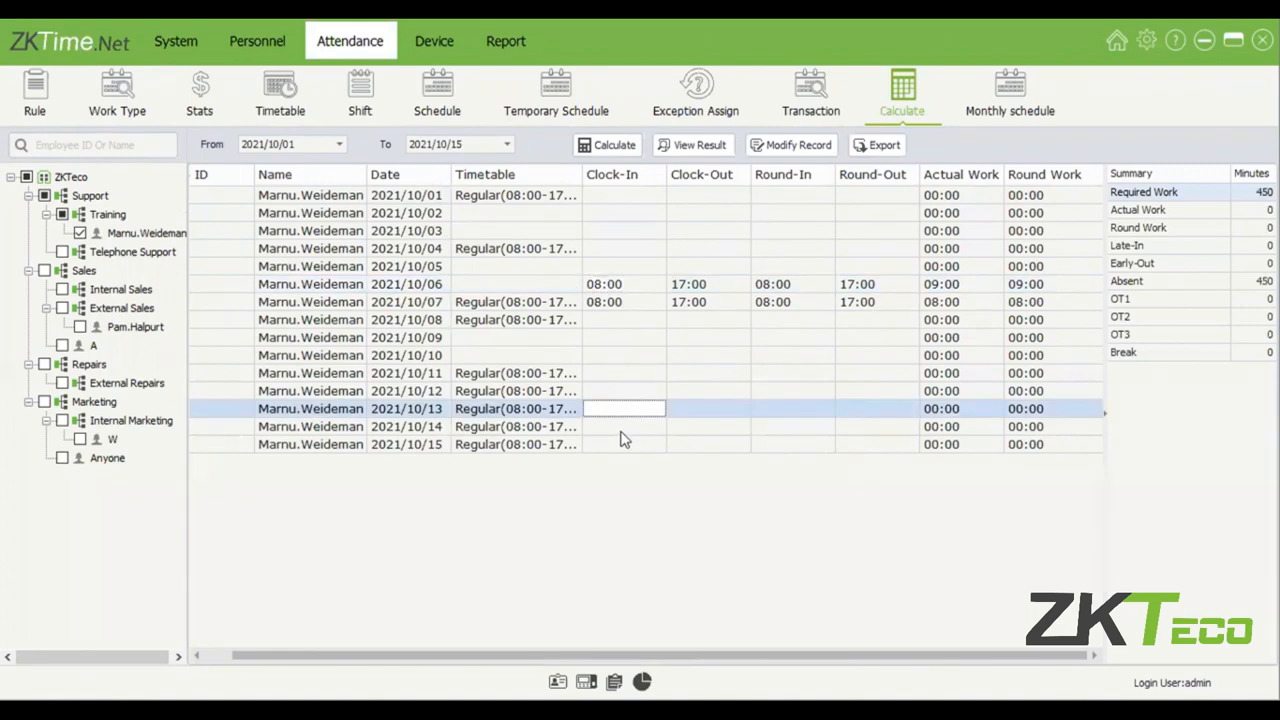
Add a manual Check In punch at 08:00 on 2021/10/14 for the Training employee.
left_click(619, 428)
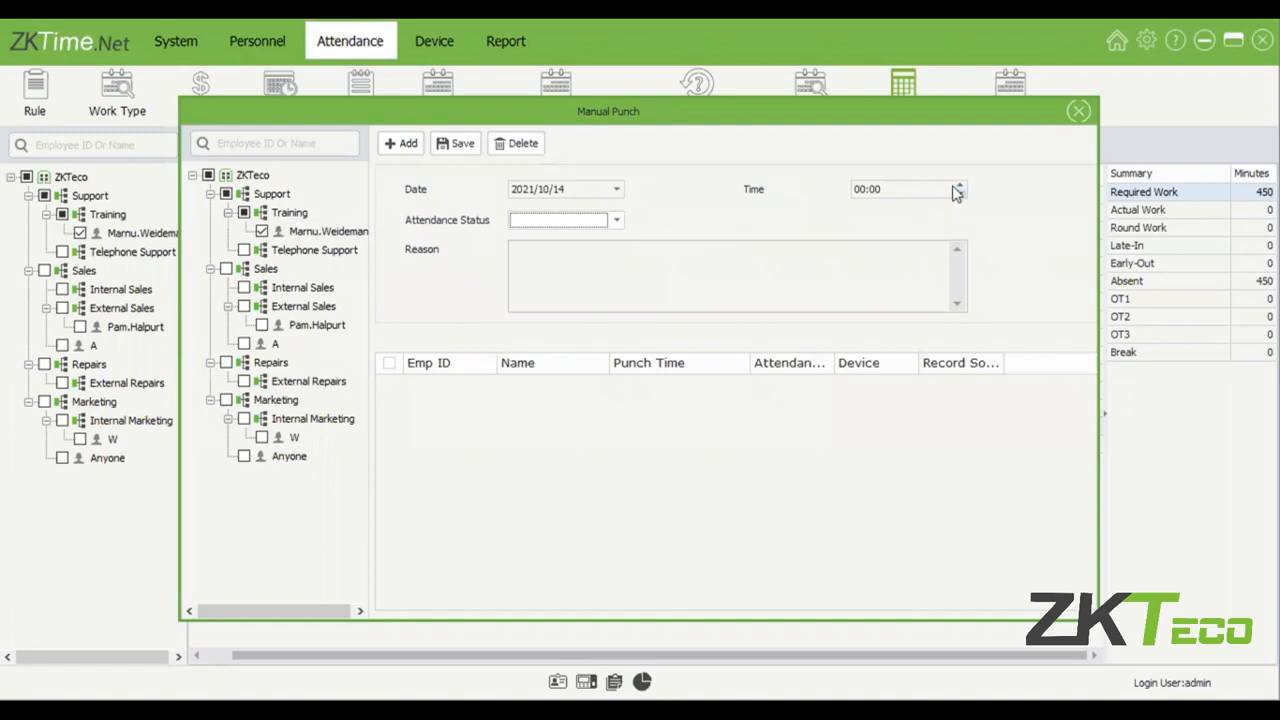
left_click(864, 189)
type("8")
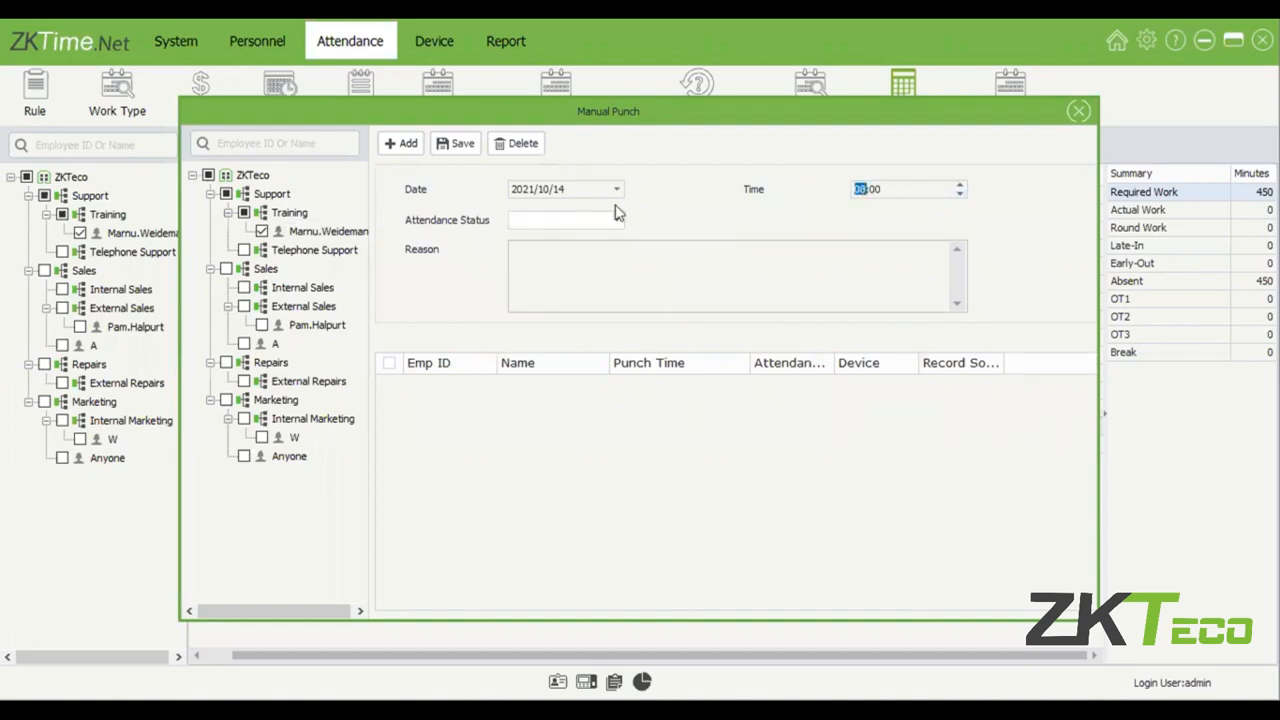
left_click(600, 220)
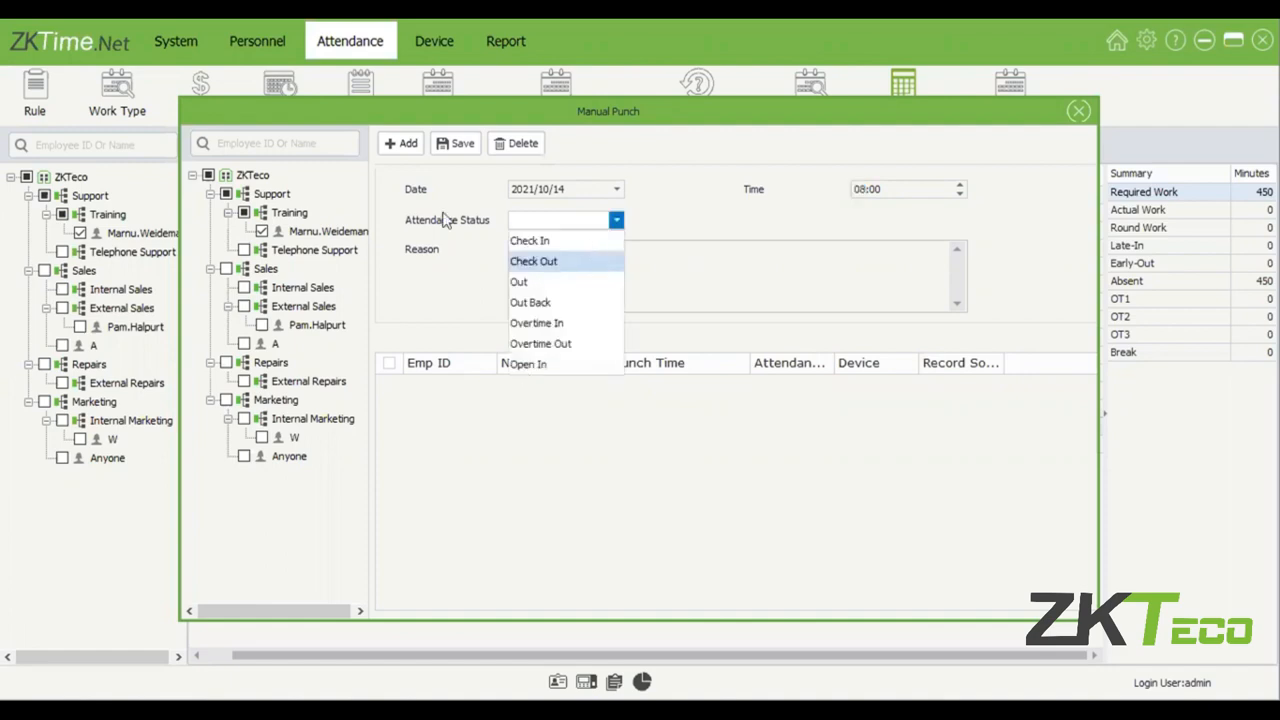
left_click(453, 143)
Add a manual Check Out punch at 17:00 on 2021/10/14 for the Training employee and close the manual punch window.
left_click(408, 144)
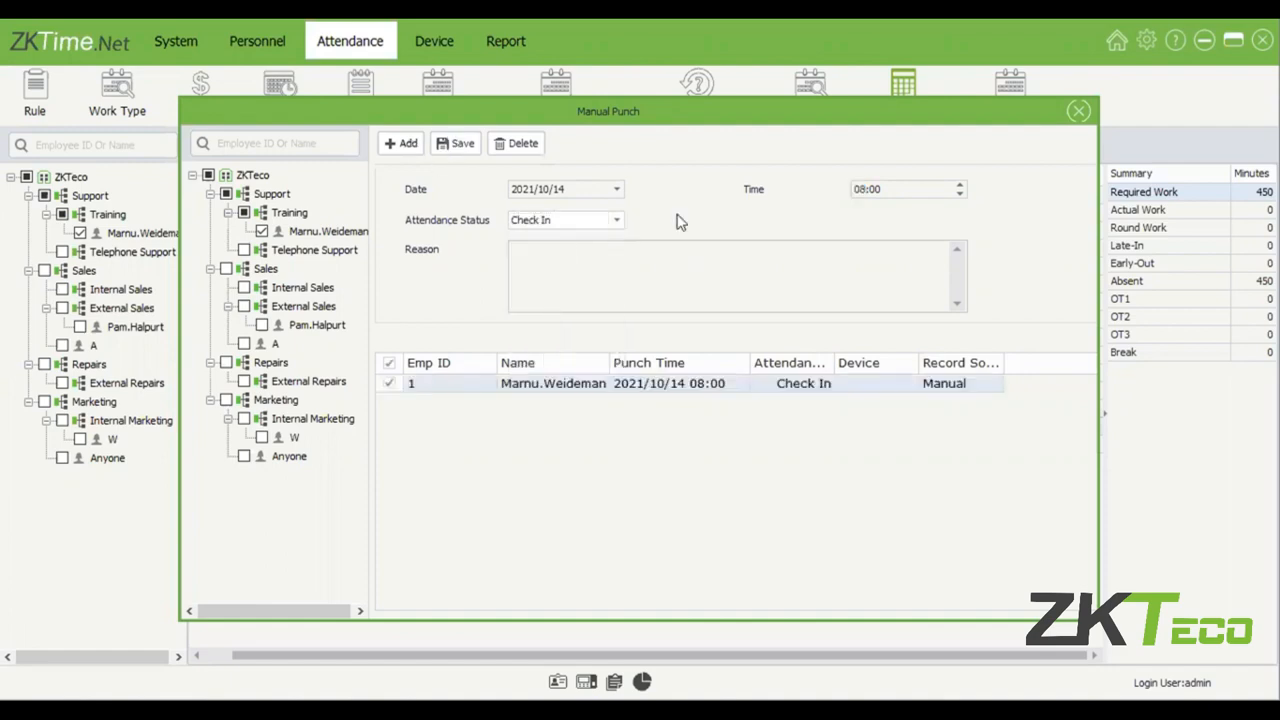
left_click(618, 221)
left_click(589, 263)
left_click(848, 190)
type("17")
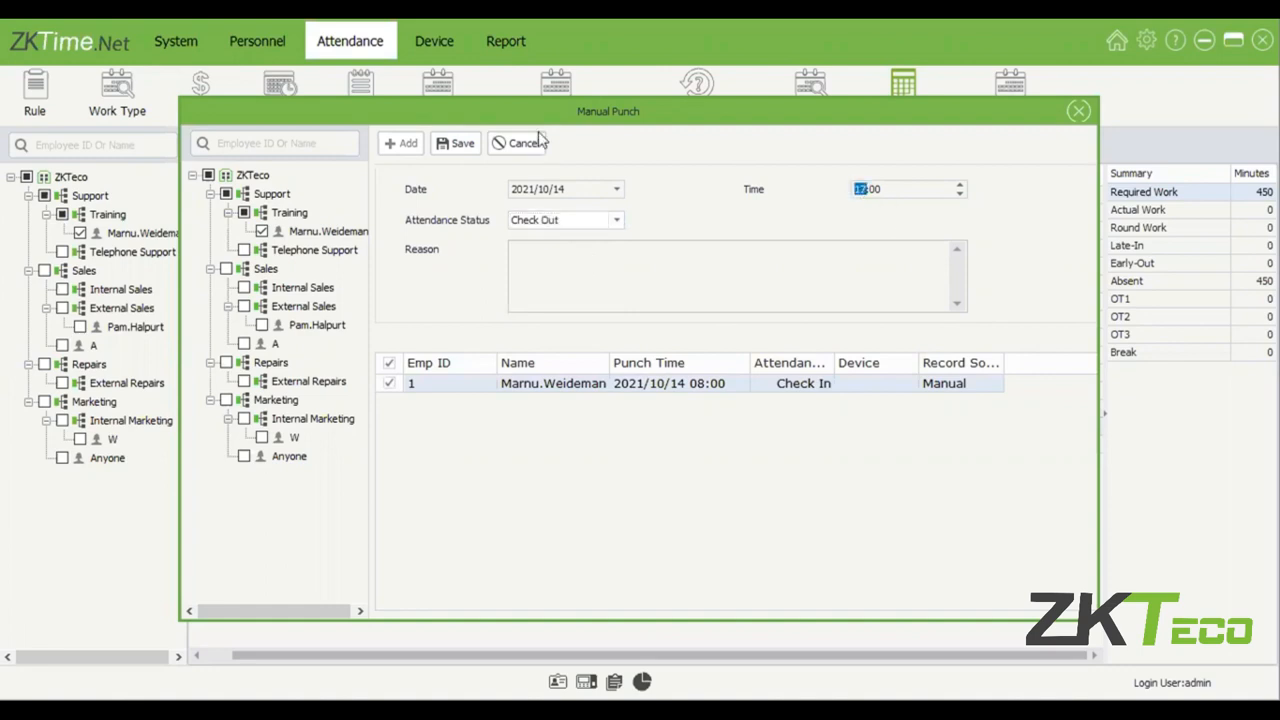
left_click(462, 146)
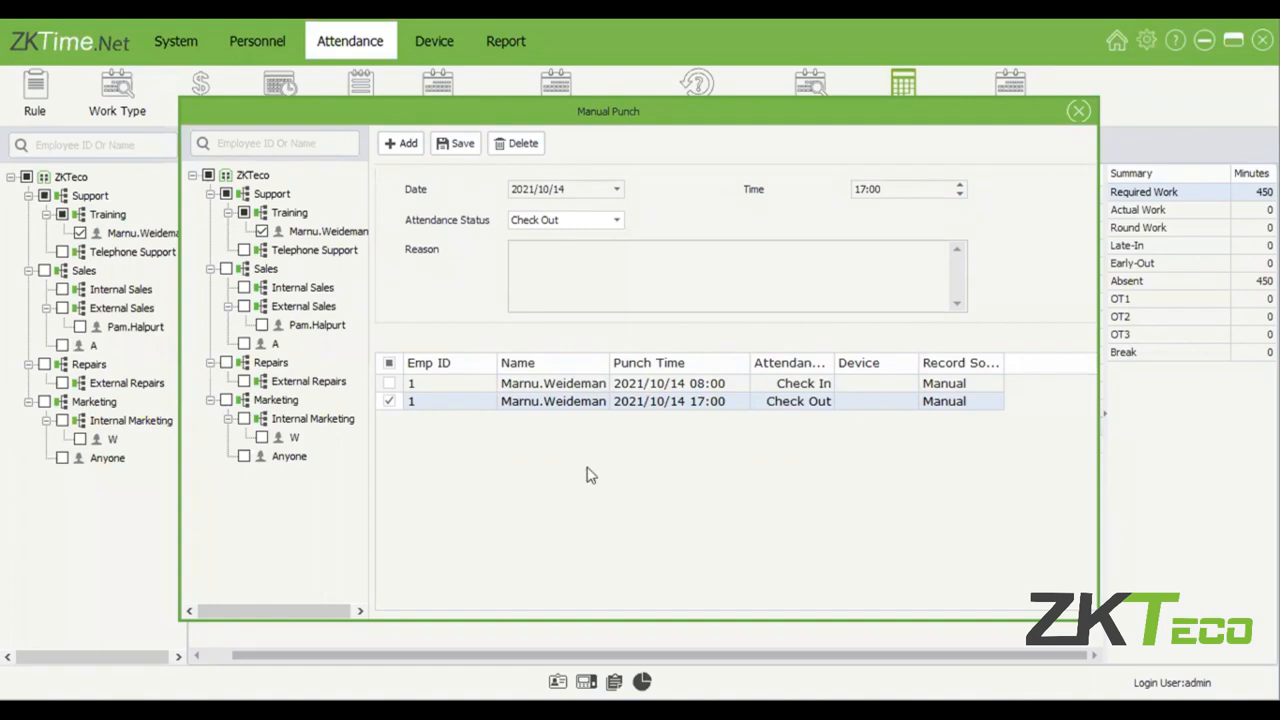
key("Escape")
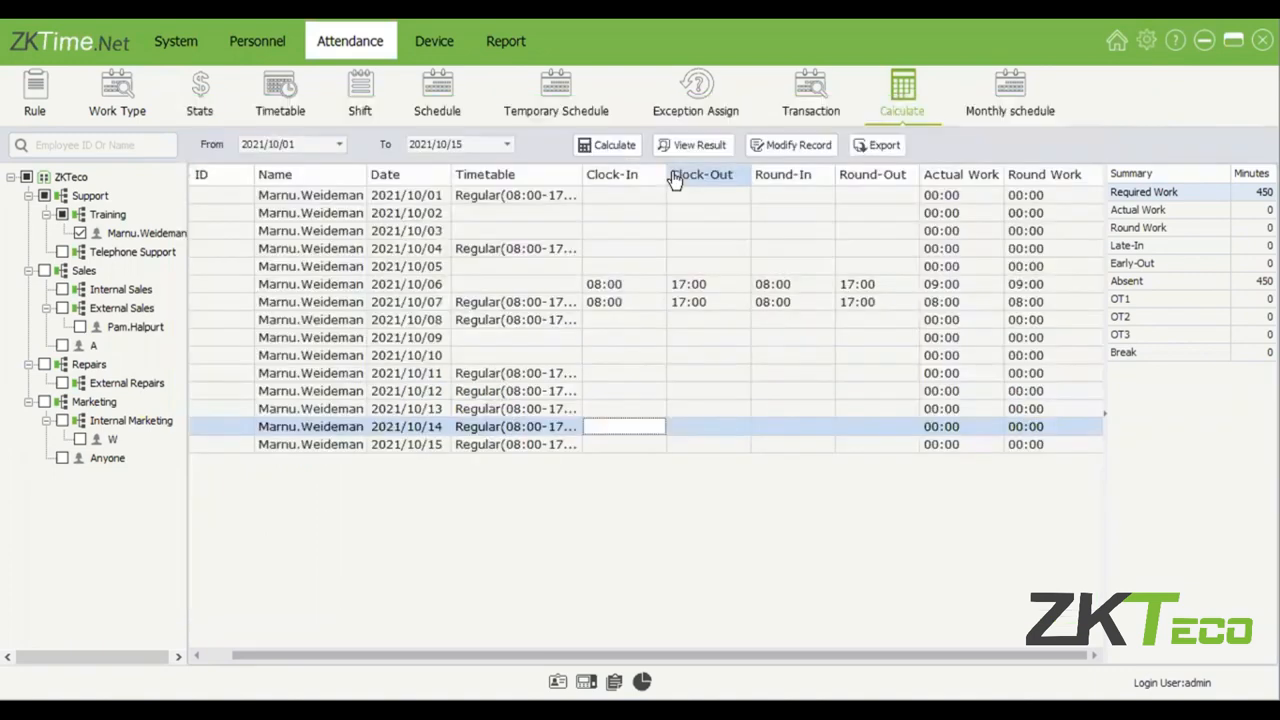
Recalculate the Training employee's attendance and examine the 14 October clock times, rounded times and summary minutes.
left_click(732, 432)
left_click(649, 425)
left_click(770, 437)
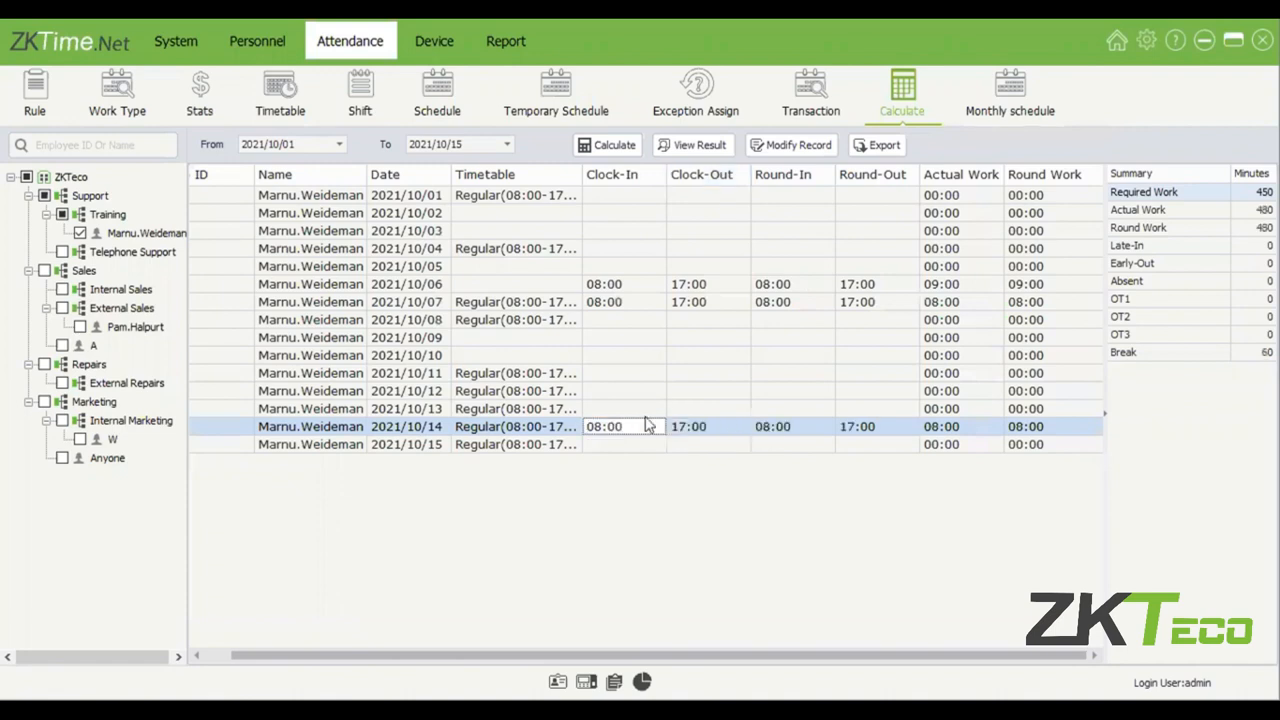
left_click(683, 431)
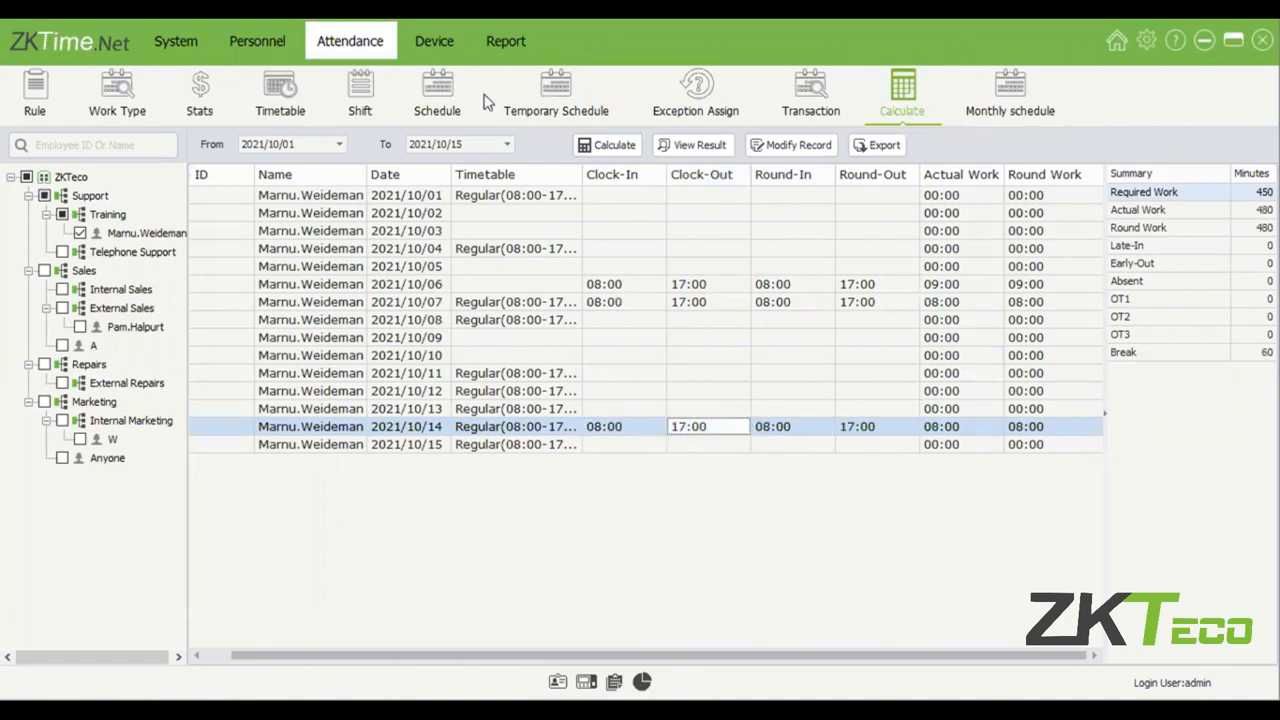
left_click(640, 409)
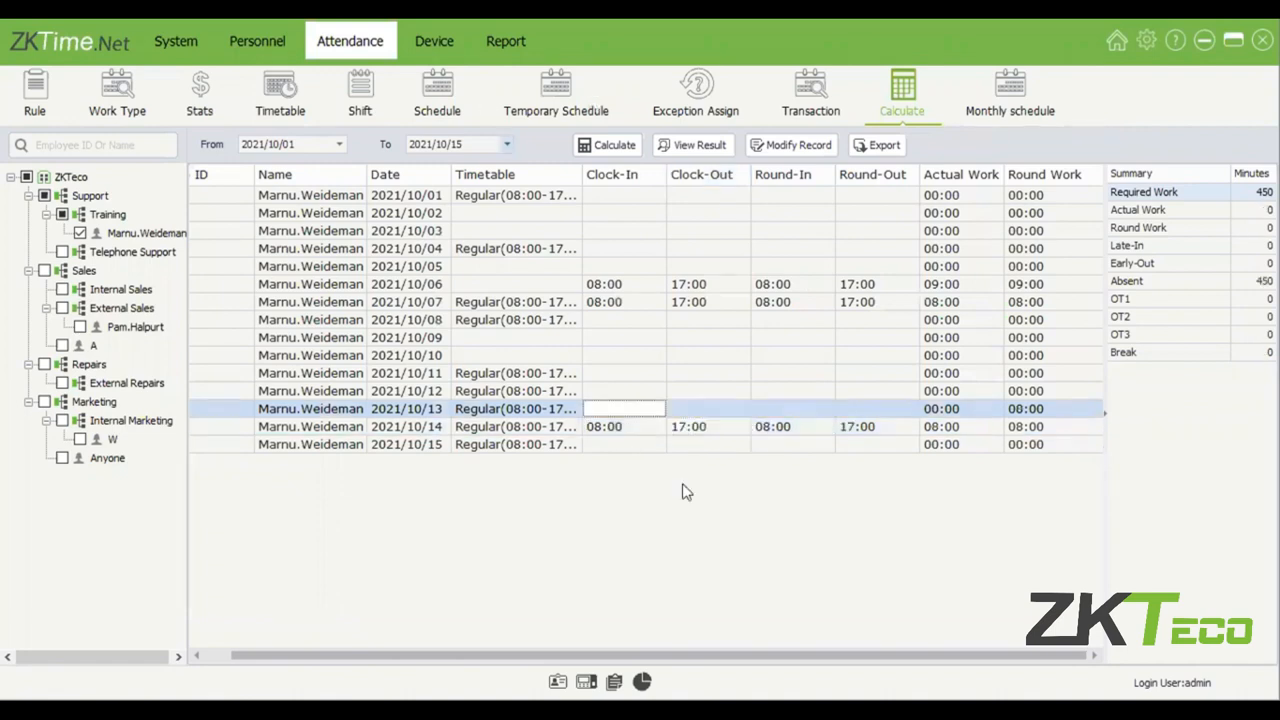
left_click(888, 430)
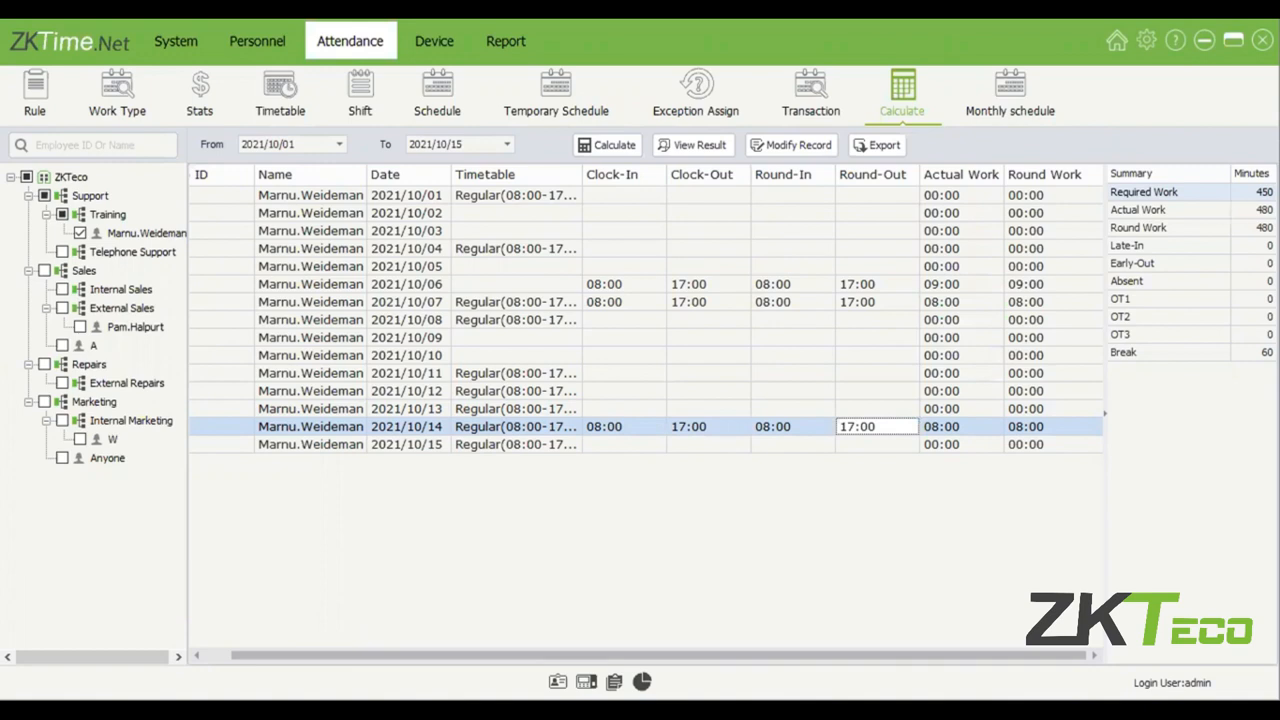
left_click(1253, 192)
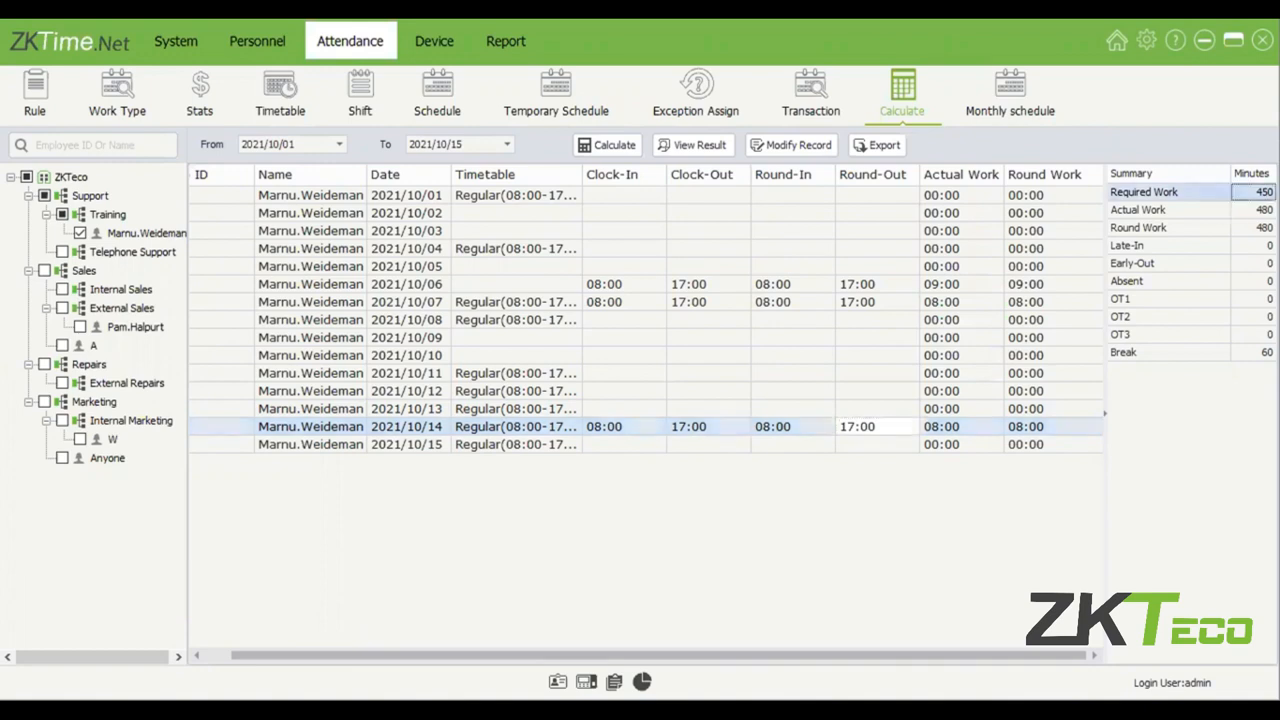
key("Down")
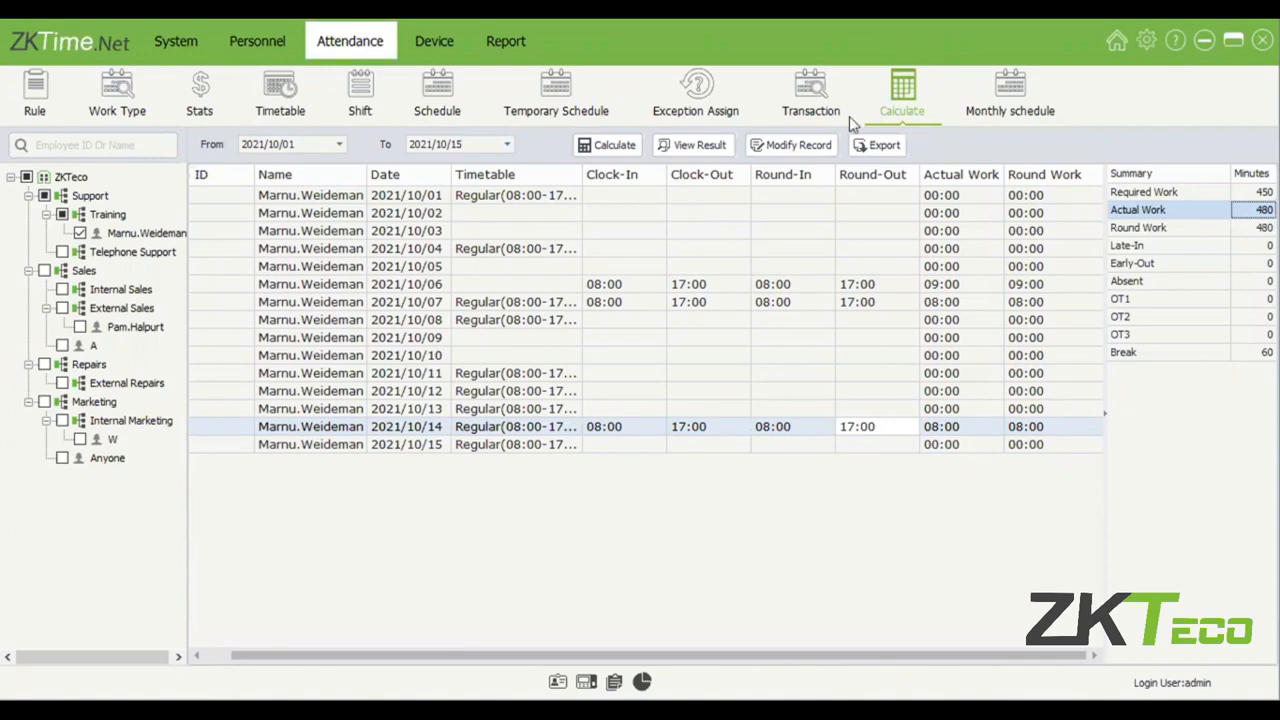
Look up the Training employee's monthly schedule for October 2021, check the weekend days, and switch to the individual calendar view.
left_click(981, 116)
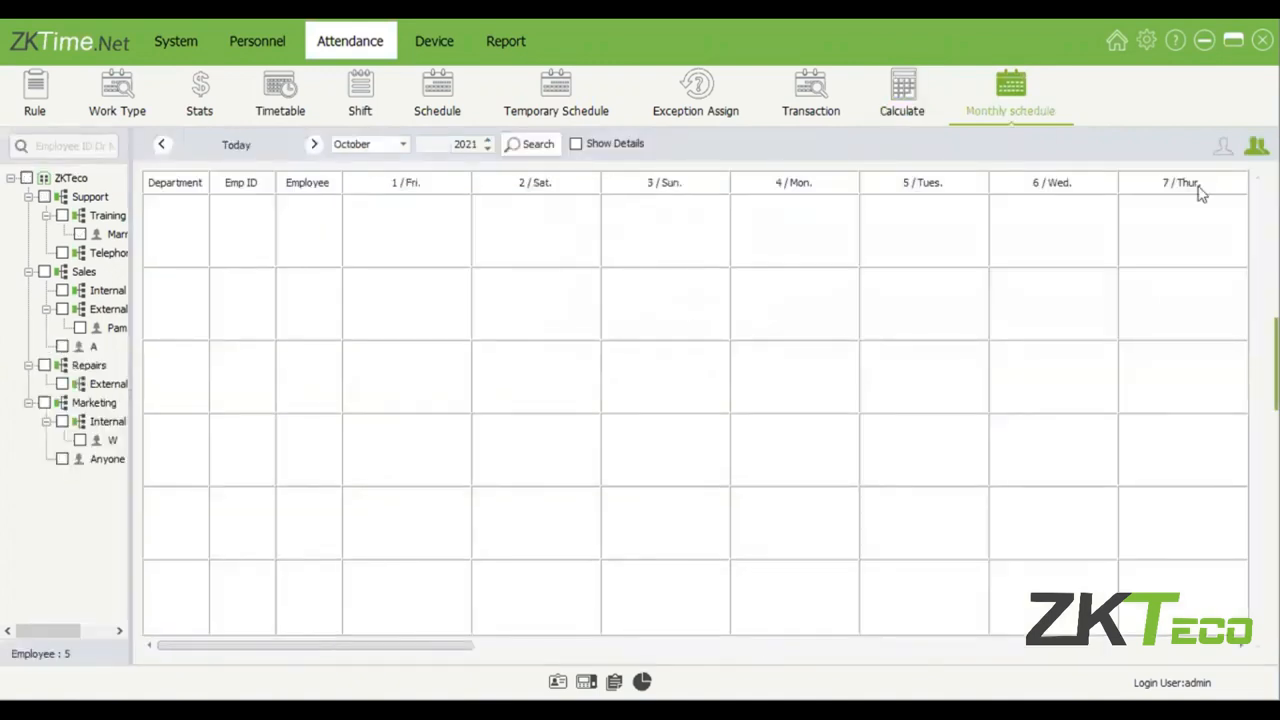
left_click(80, 234)
left_click(546, 150)
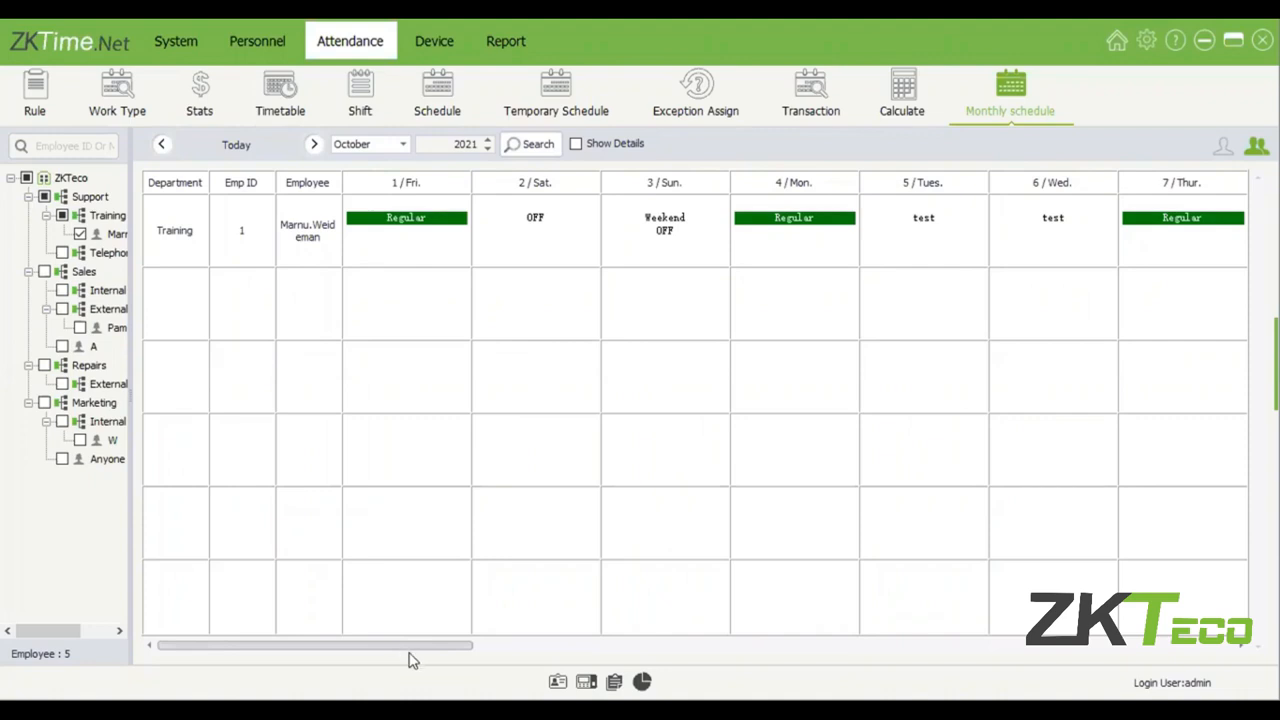
scroll(413, 660, "right", 1)
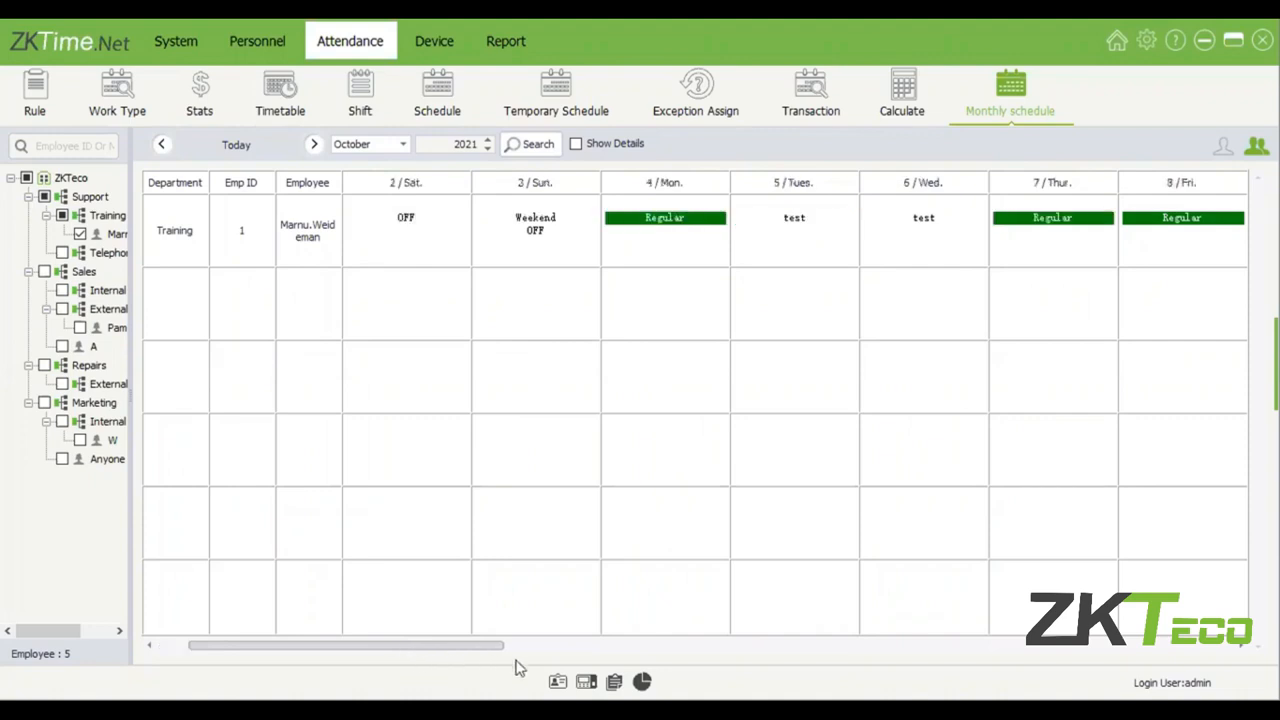
scroll(519, 668, "right", 3)
scroll(695, 400, "right", 4)
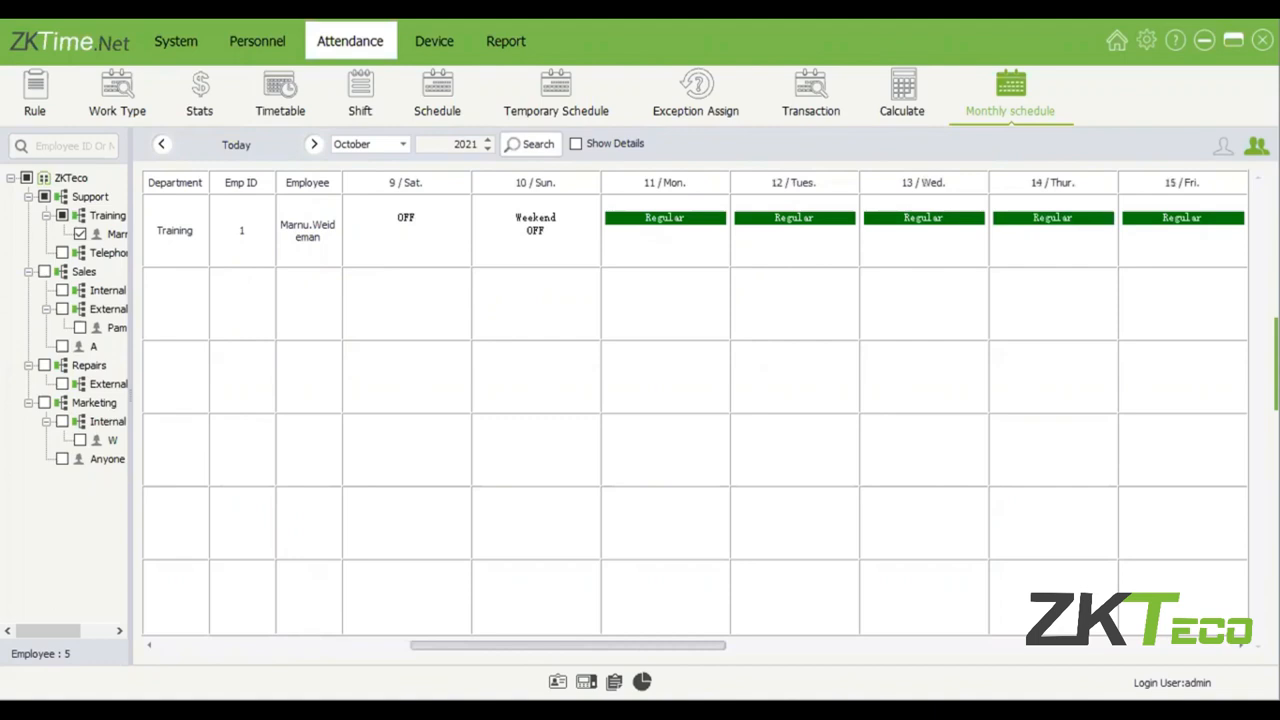
scroll(905, 340, "right", 3)
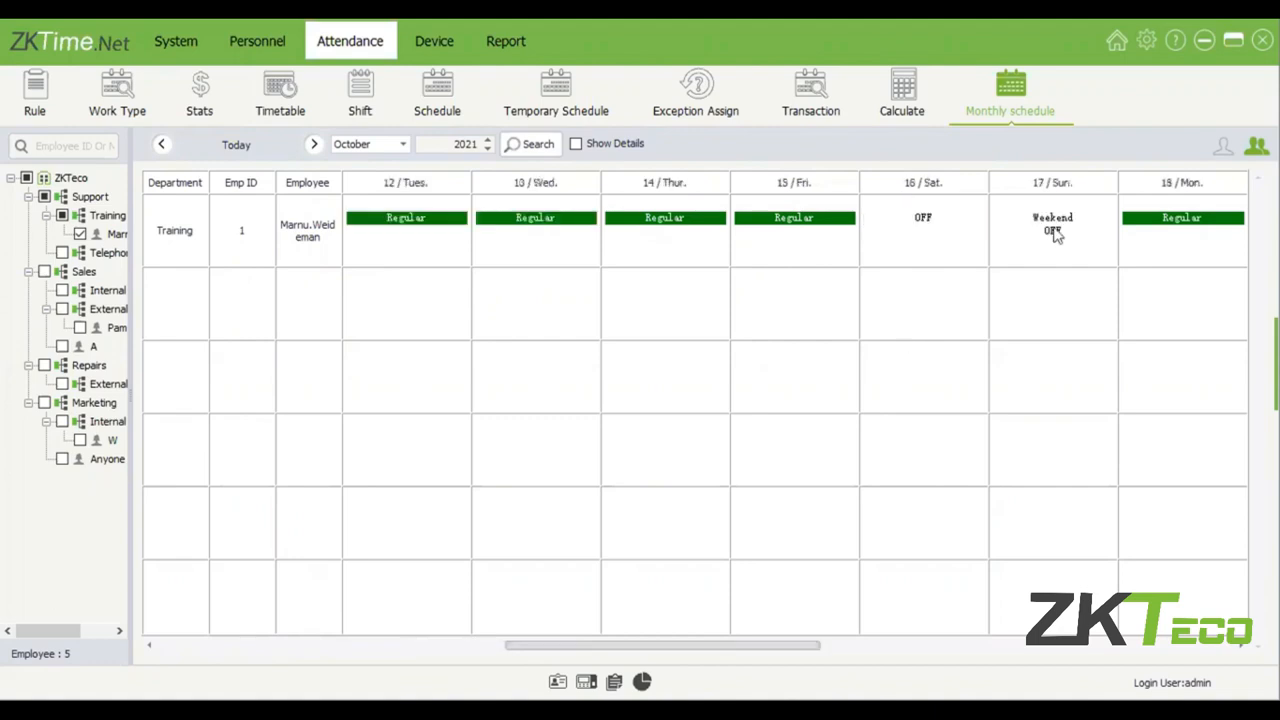
mouse_move(1052, 234)
mouse_move(930, 225)
left_click(1223, 149)
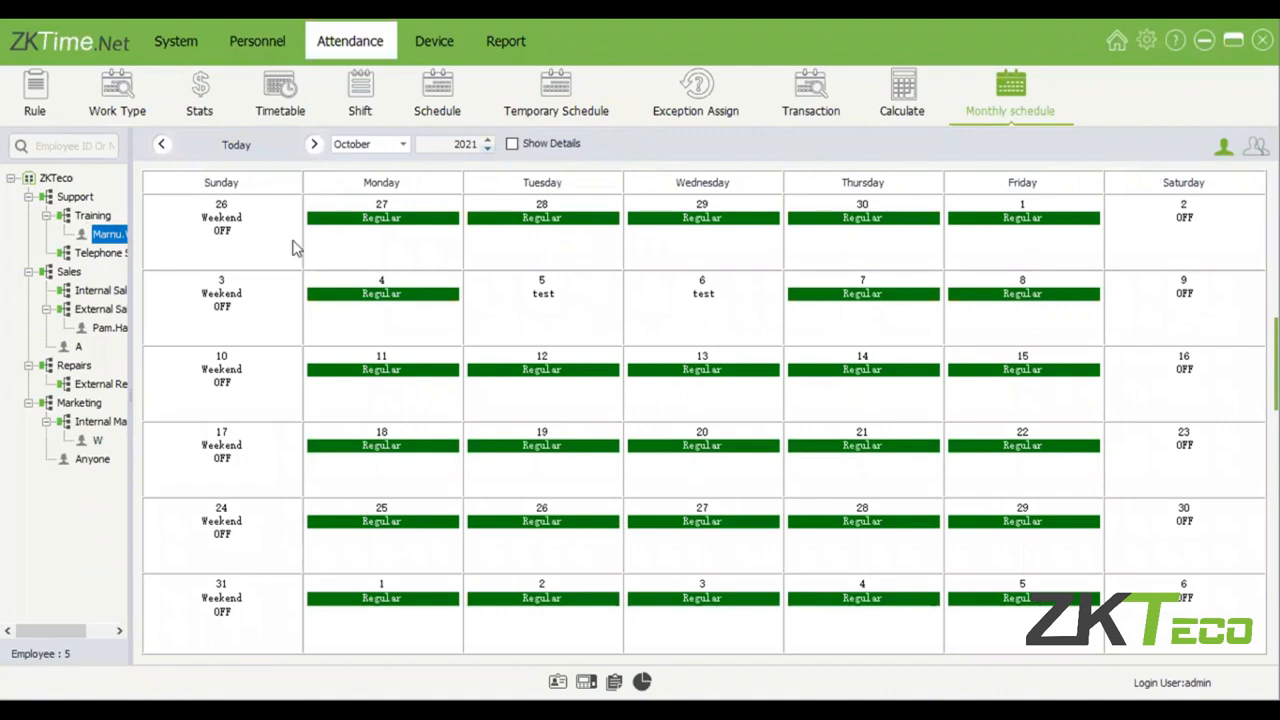
Search the October 2021 schedules of the Training and External Sales employees together in the group view, and return to the individual view.
left_click(1256, 146)
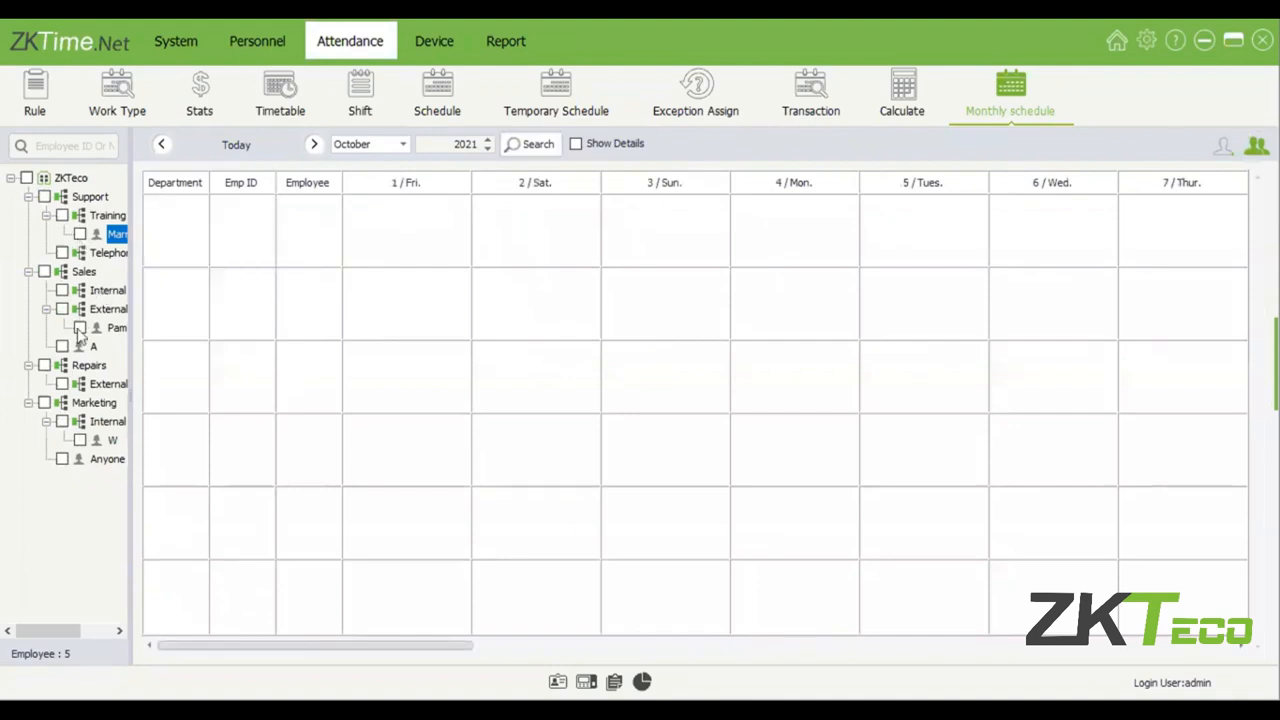
left_click(80, 234)
left_click(80, 328)
left_click(509, 147)
left_click(1222, 147)
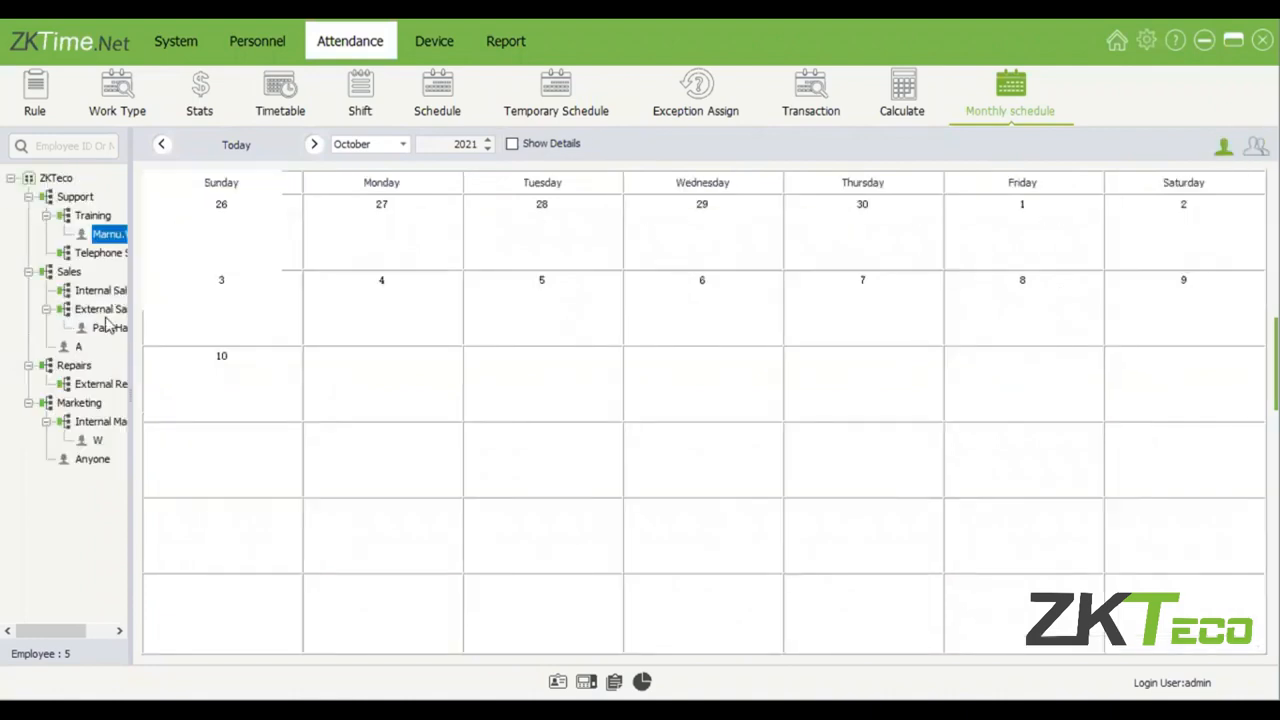